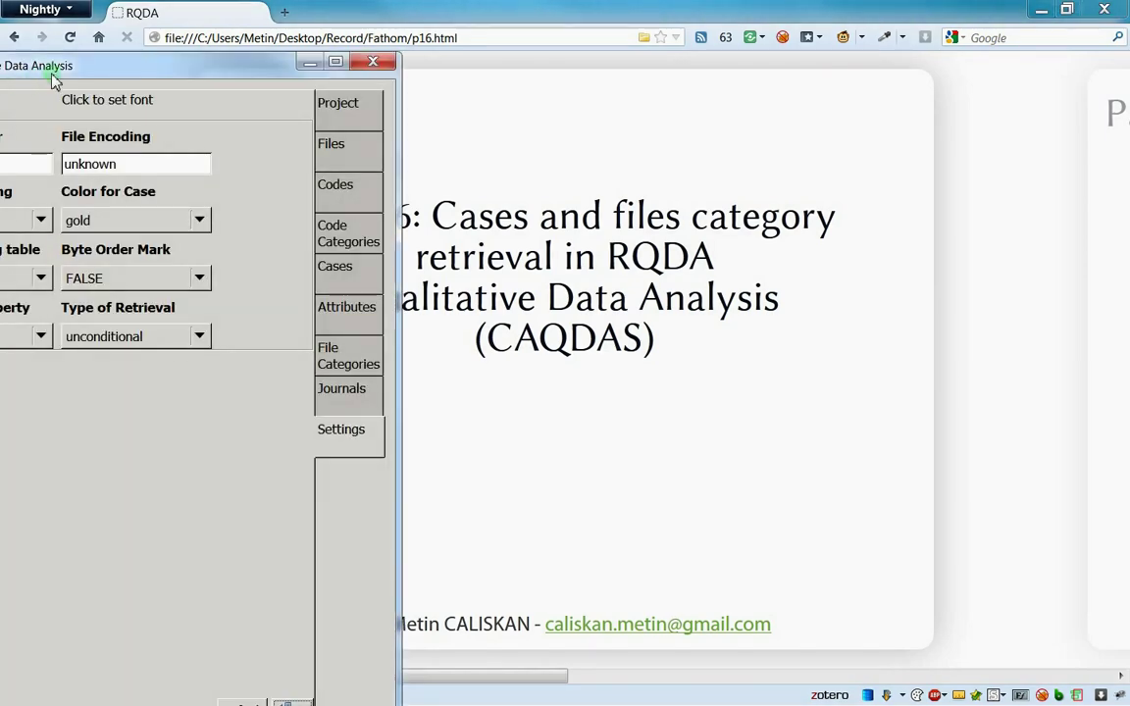
# Drag the RQDA window fully on screen; its Settings show unconditional retrieval.
pyautogui.moveTo(46, 66)
pyautogui.mouseDown()
pyautogui.moveTo(251, 35)
pyautogui.moveTo(180, 31)
pyautogui.mouseUp()
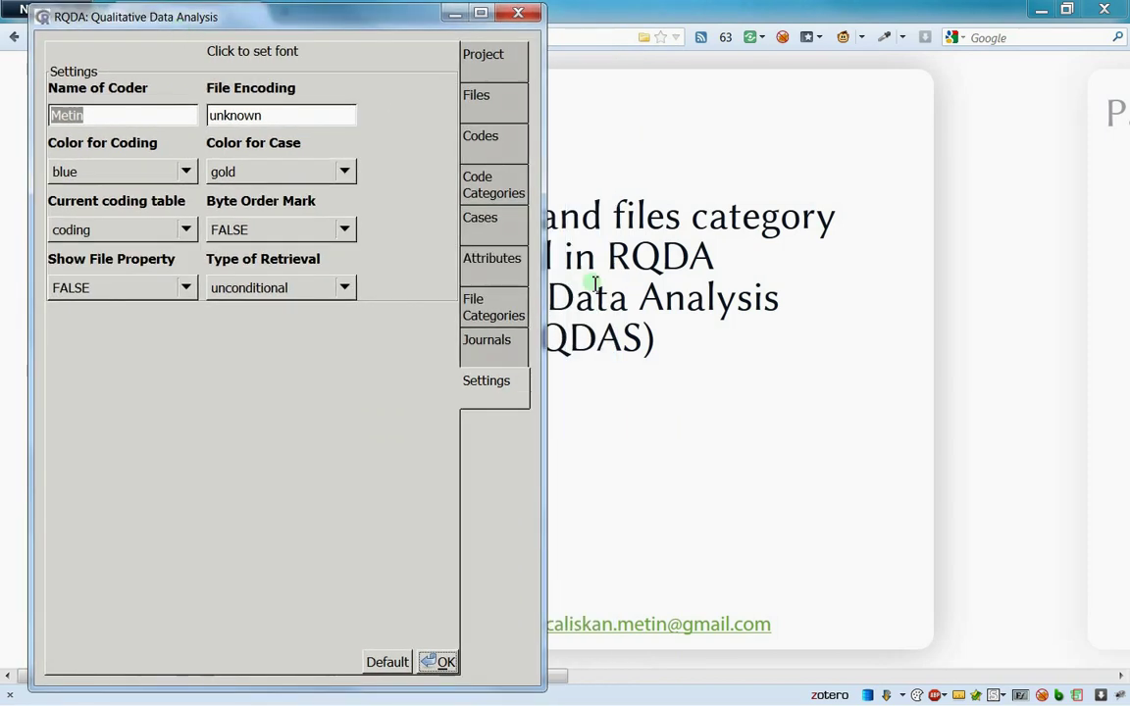
# In Cases, read the Men case's Int01_1_2_construct_mvmt transcript, then close it.
pyautogui.click(491, 137)
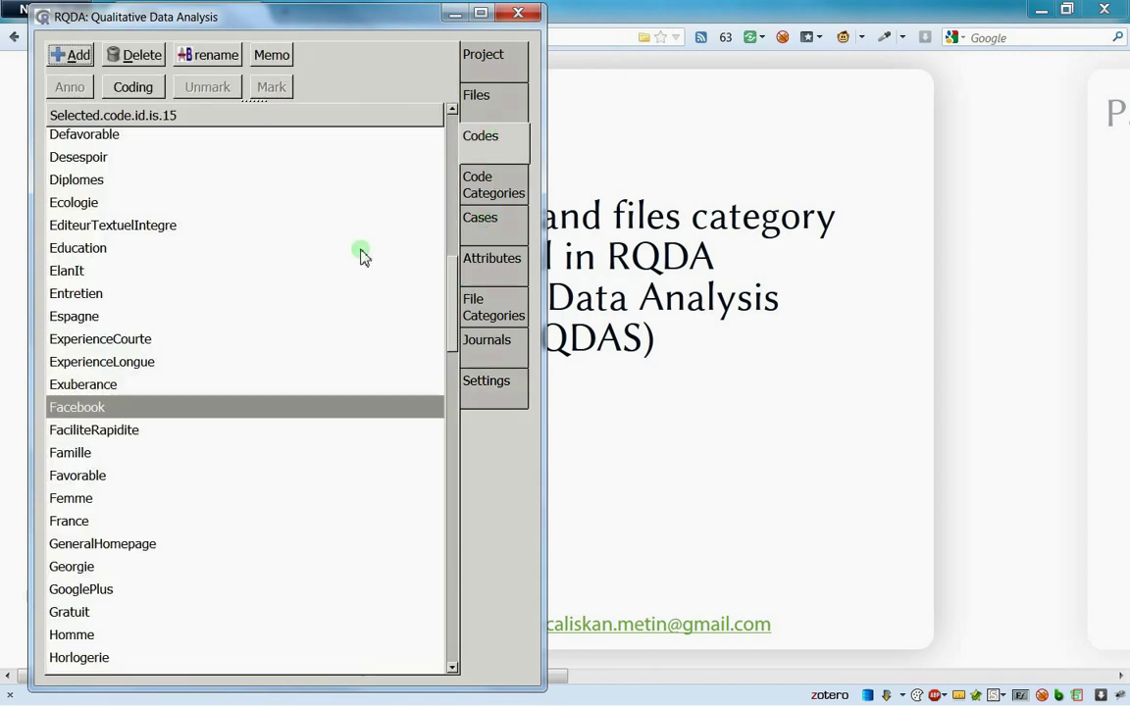
pyautogui.click(483, 220)
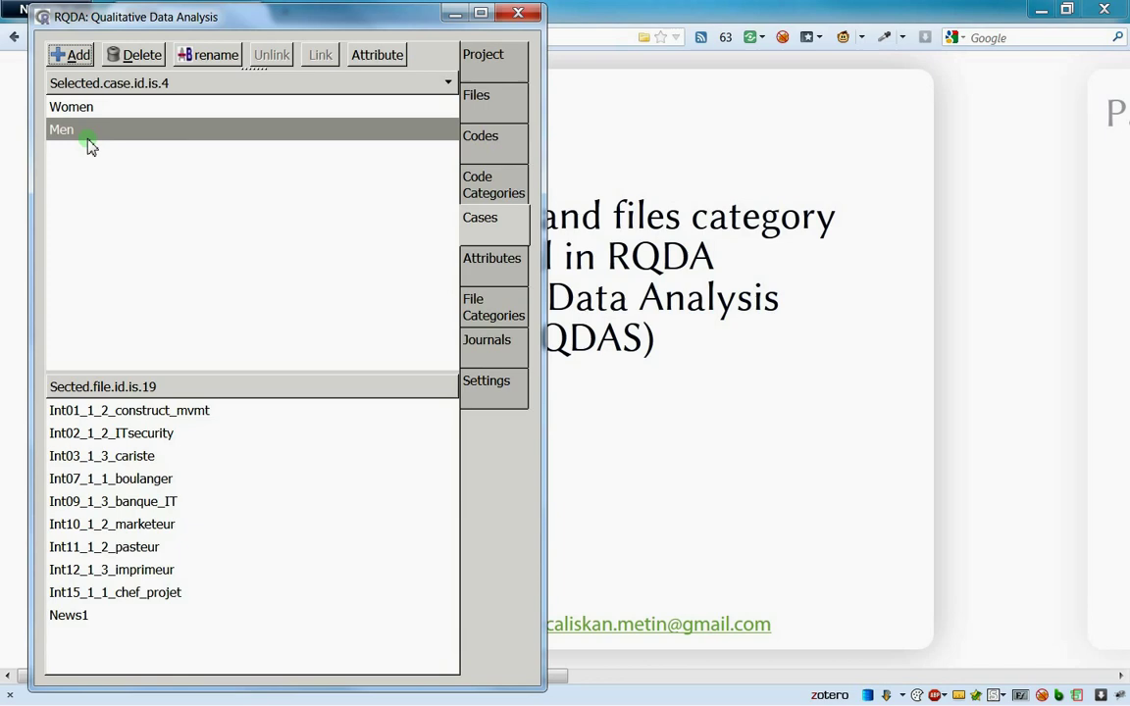
pyautogui.click(131, 412)
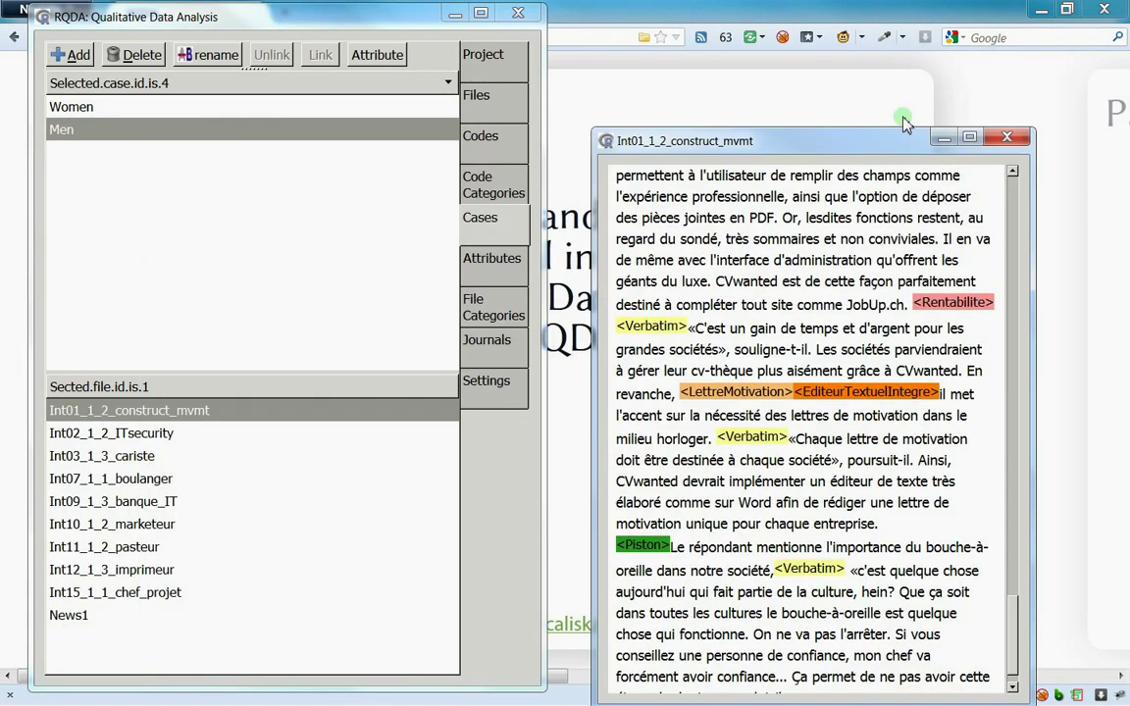
pyautogui.scroll(8, 798, 281)
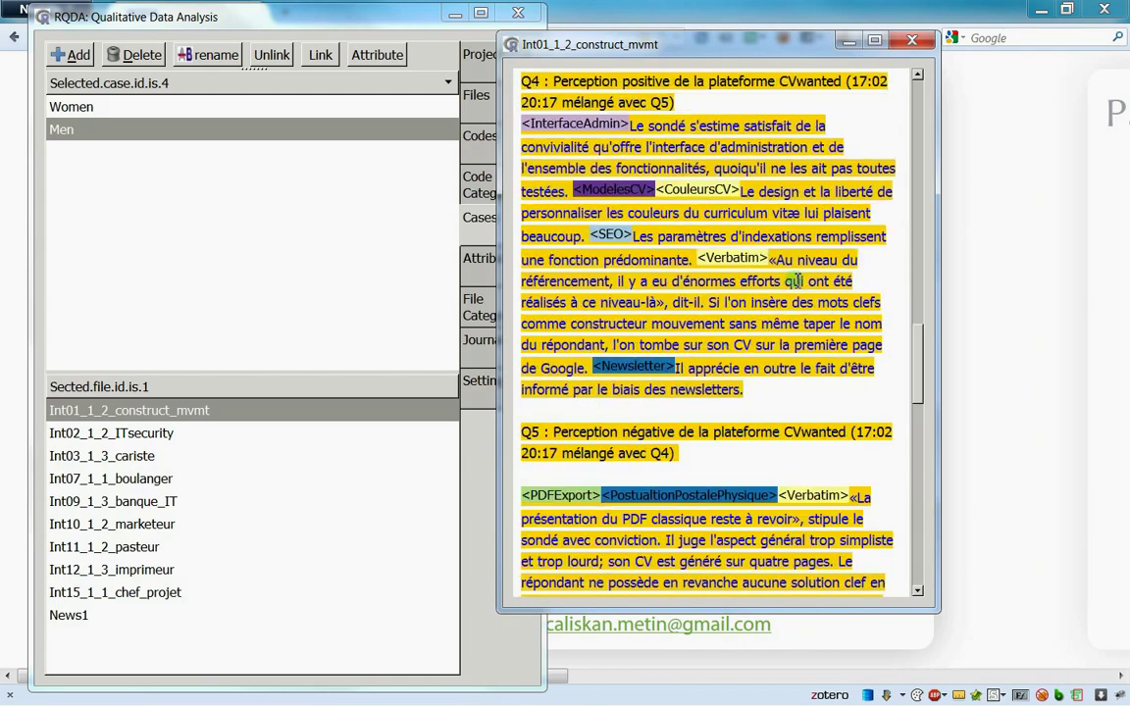
pyautogui.scroll(8, 798, 281)
pyautogui.scroll(5, 797, 282)
pyautogui.scroll(-5, 810, 307)
pyautogui.scroll(-15, 810, 307)
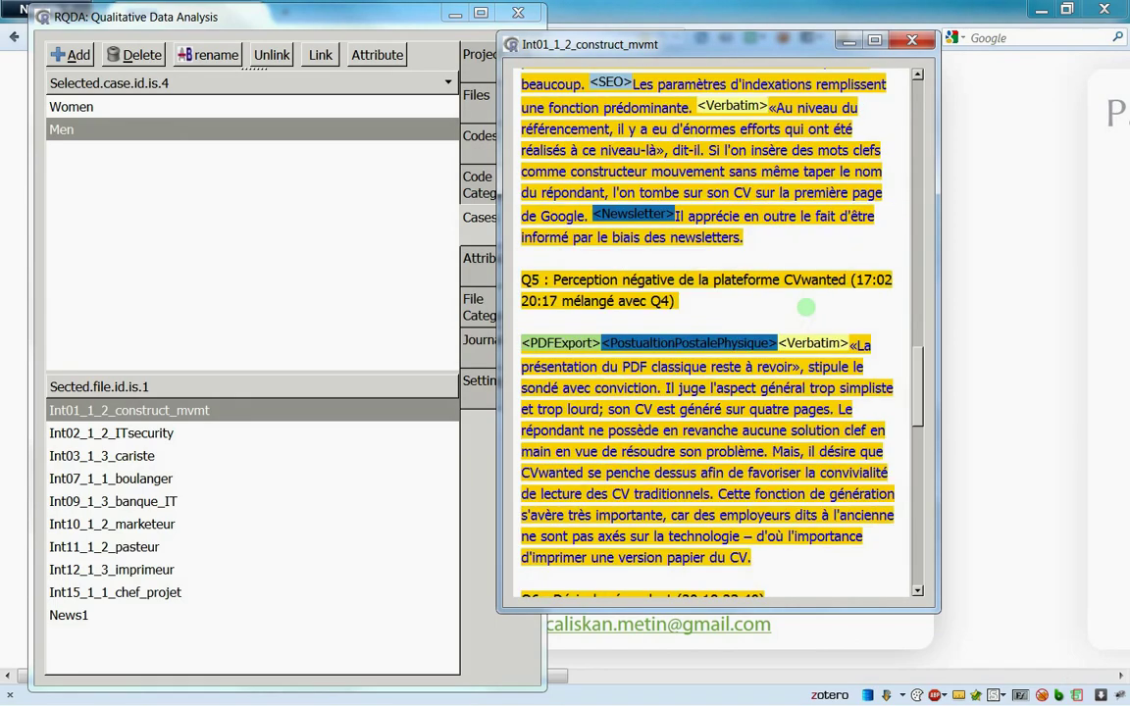
pyautogui.scroll(-10, 810, 307)
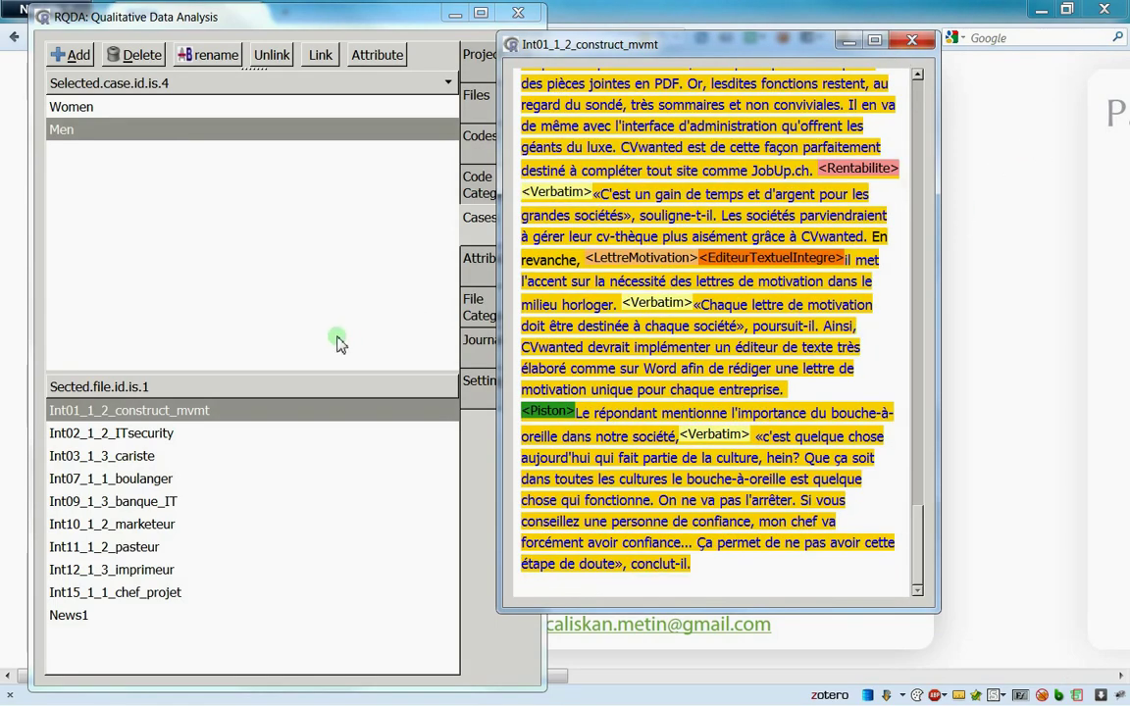
pyautogui.click(912, 43)
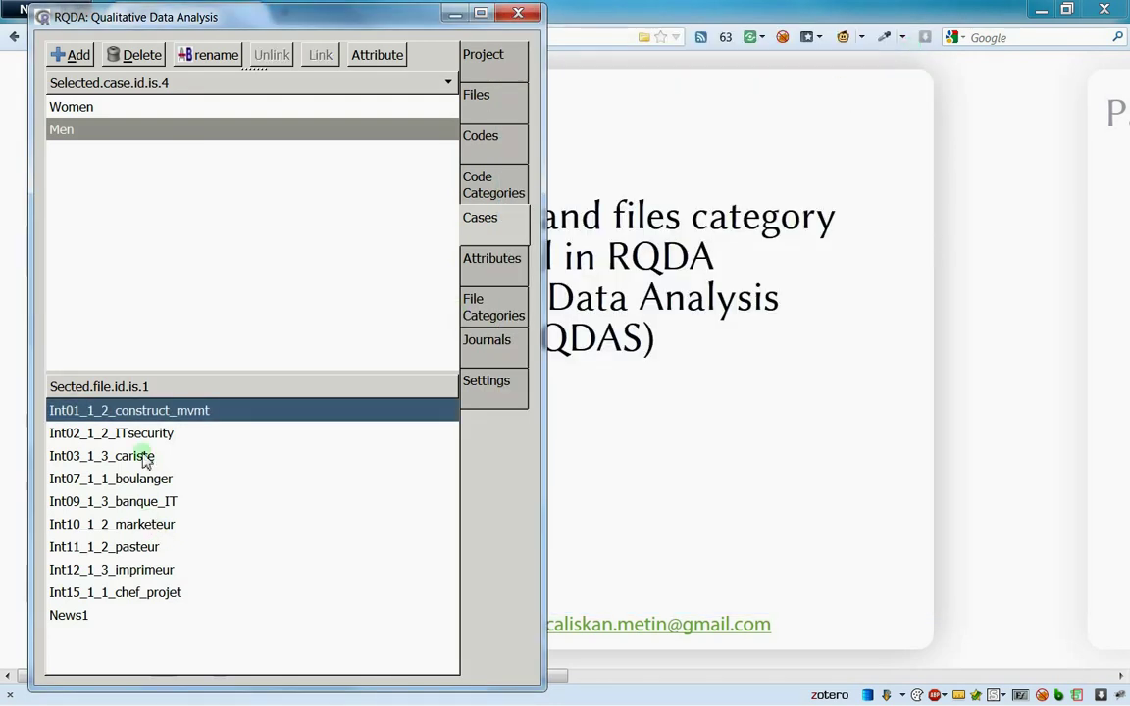
# Review the Int15_1_1_chef_projet transcript, then select News1 in Men's file list.
pyautogui.press('Down')
pyautogui.press('Down')
pyautogui.press('Down')
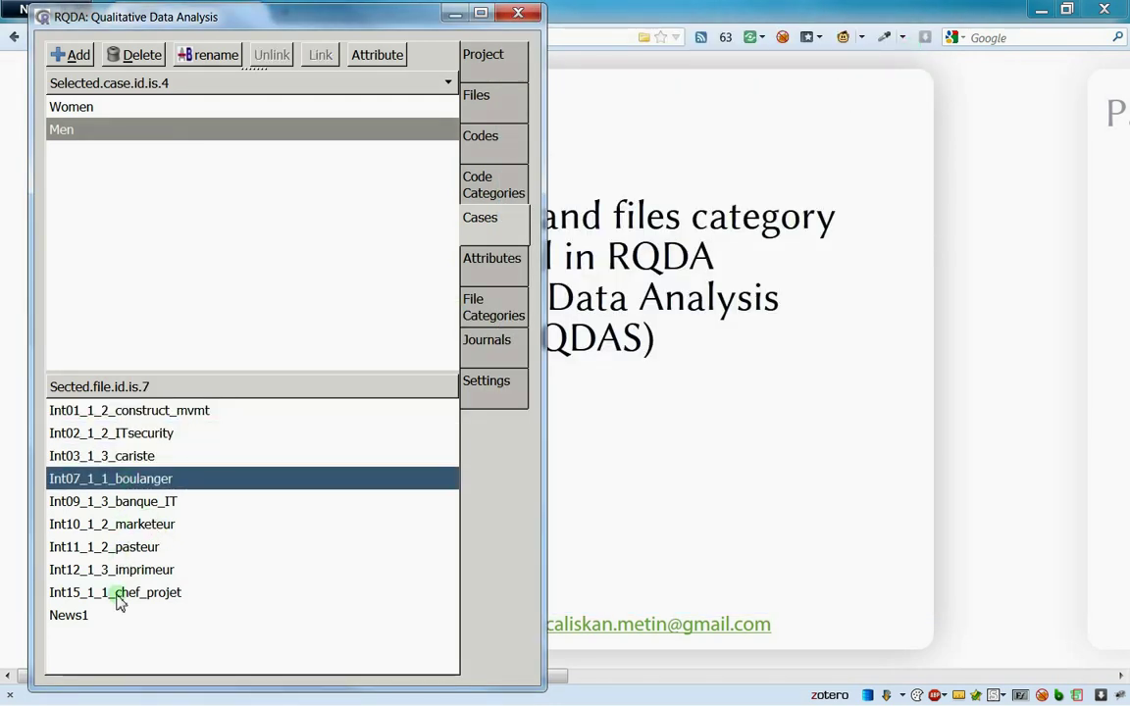
pyautogui.click(118, 594)
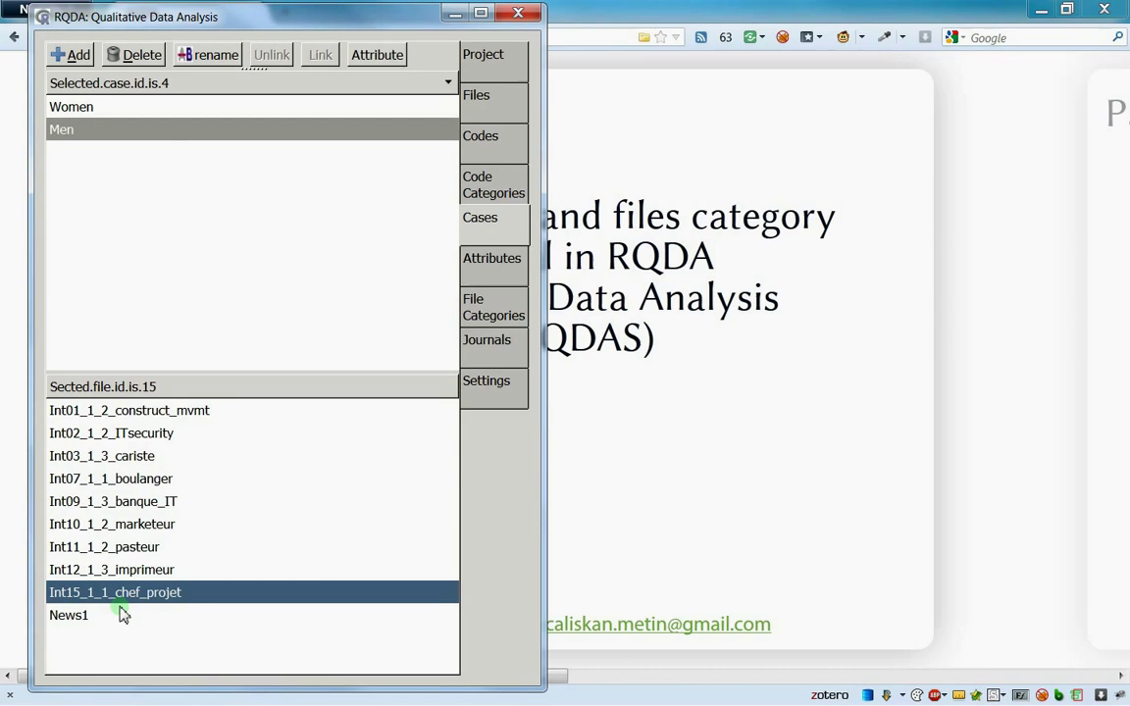
pyautogui.doubleClick(139, 600)
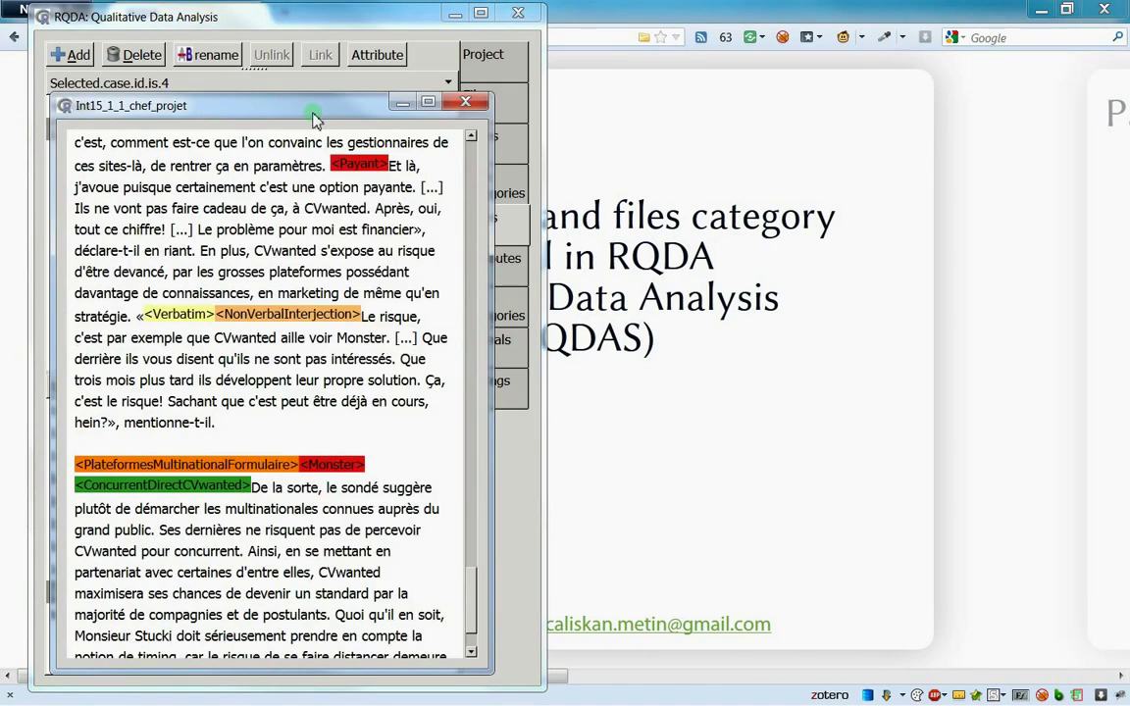
pyautogui.moveTo(306, 106); pyautogui.dragTo(725, 81)
pyautogui.scroll(-5, 780, 306)
pyautogui.scroll(5, 780, 306)
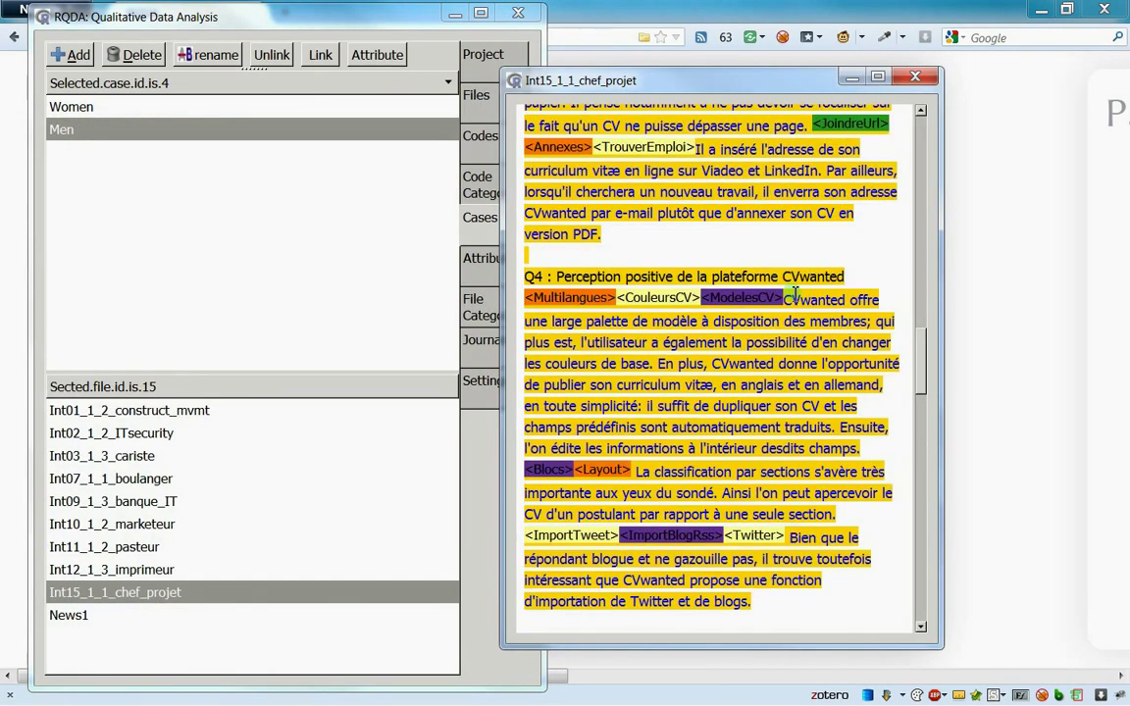
pyautogui.scroll(5, 780, 306)
pyautogui.scroll(5, 780, 306)
pyautogui.click(915, 76)
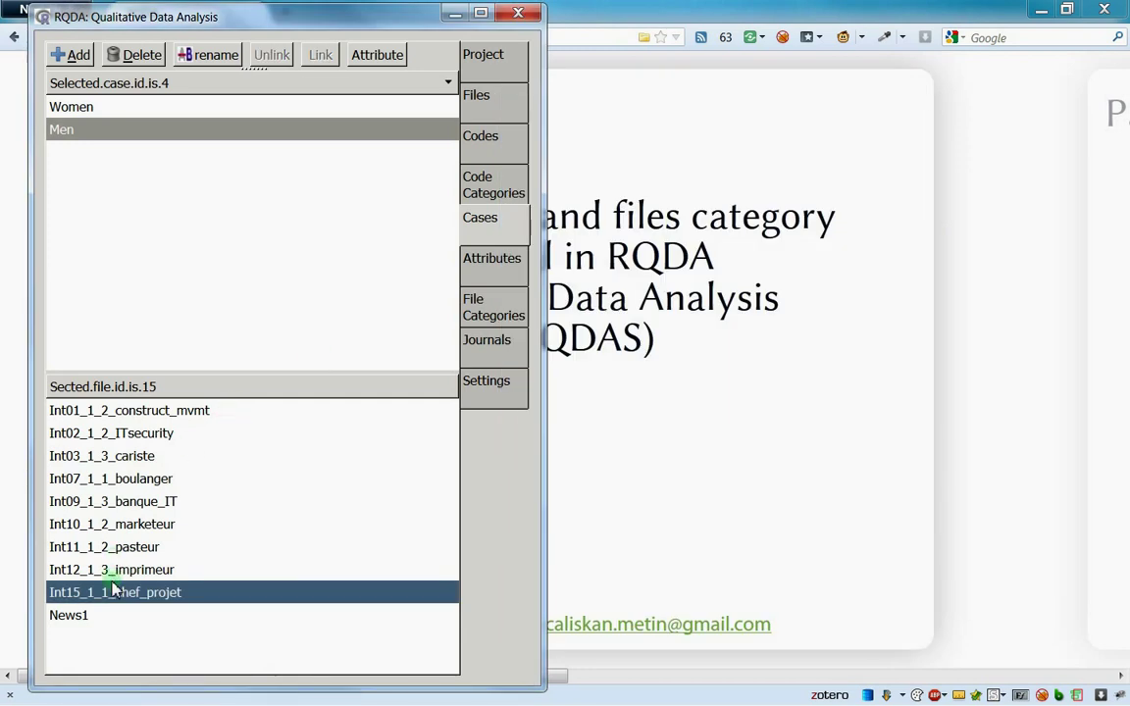
pyautogui.click(117, 616)
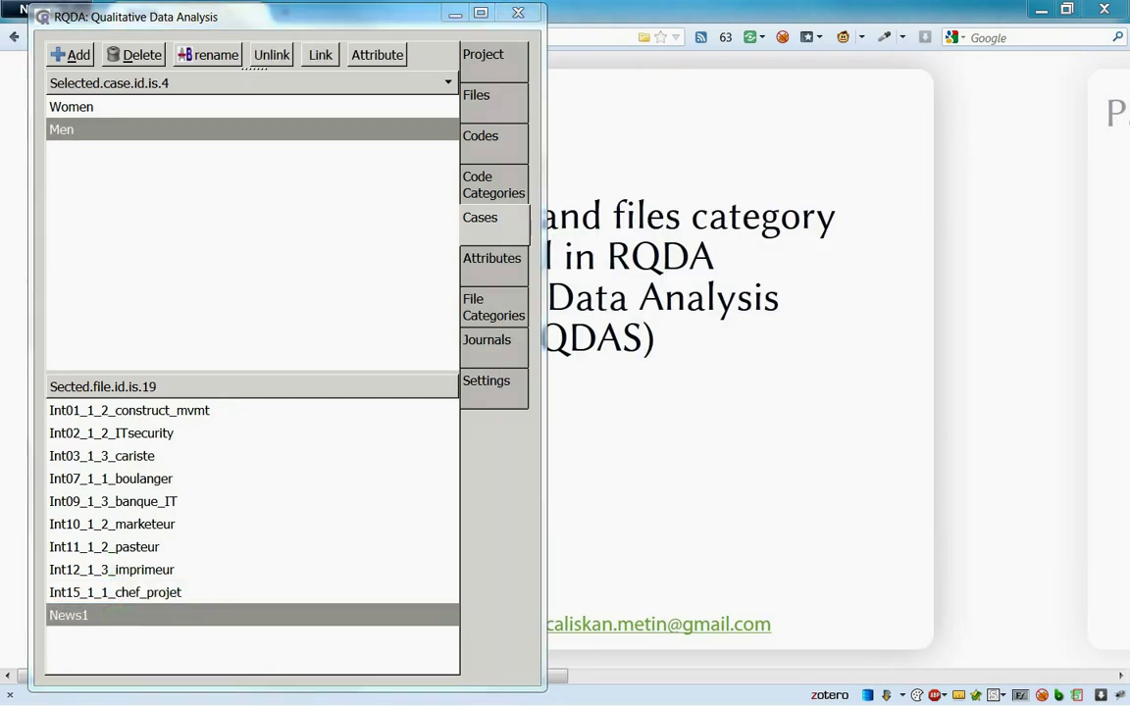
# Unlink News1's last paragraph from the Men case, then relink it to Men.
pyautogui.doubleClick(99, 615)
pyautogui.moveTo(423, 96); pyautogui.dragTo(861, 100)
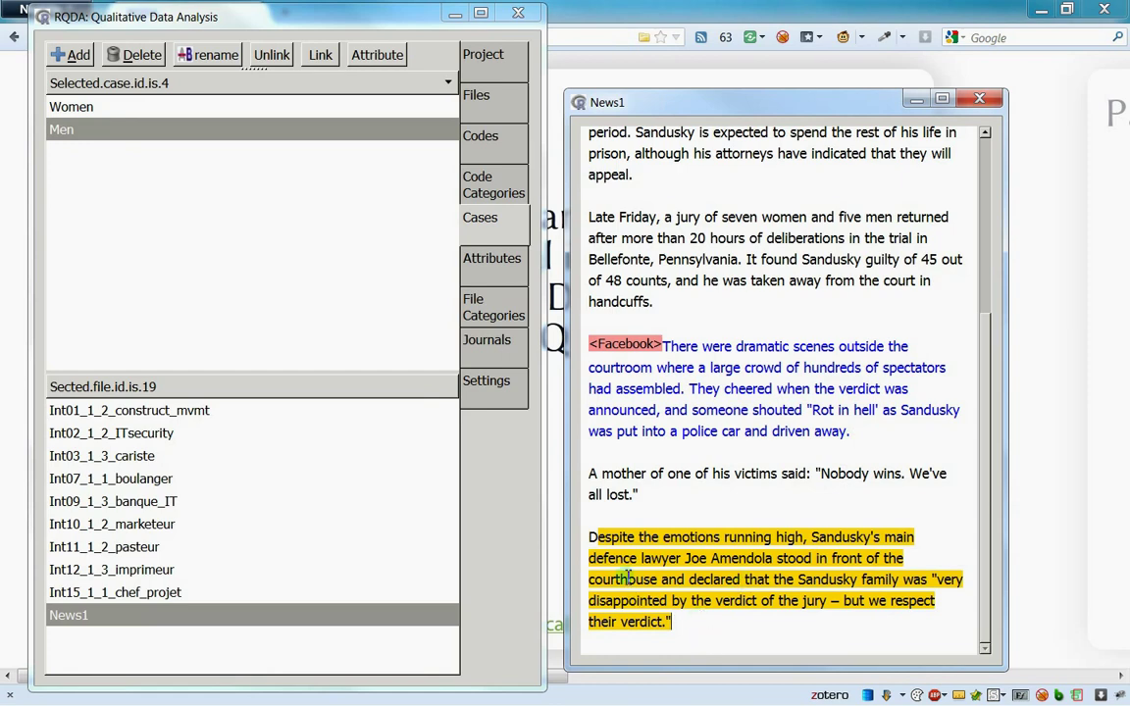
pyautogui.tripleClick(626, 561)
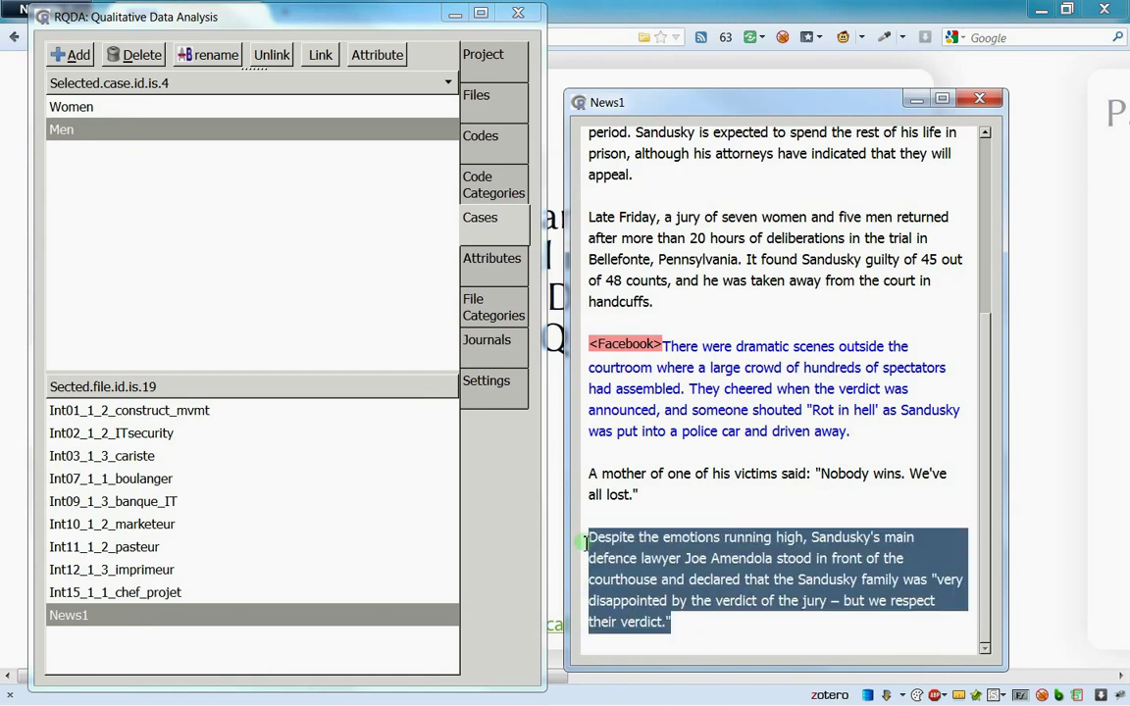
pyautogui.click(280, 54)
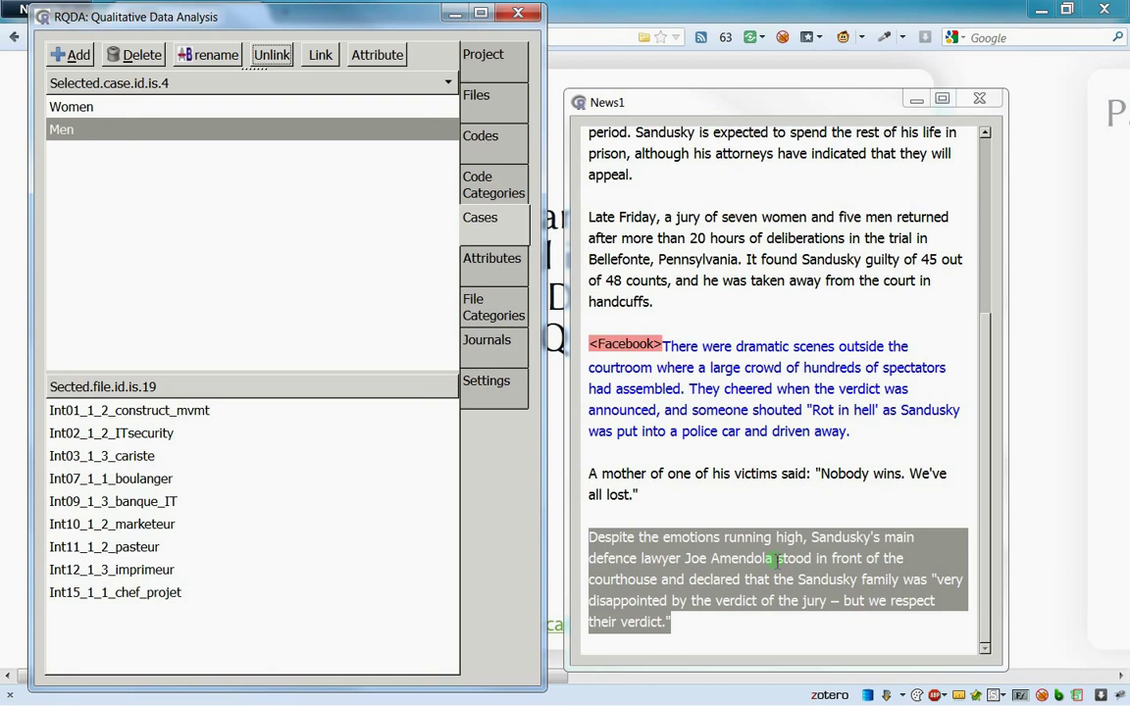
pyautogui.click(721, 620)
pyautogui.moveTo(671, 622)
pyautogui.mouseDown()
pyautogui.moveTo(624, 600)
pyautogui.moveTo(588, 537)
pyautogui.mouseUp()
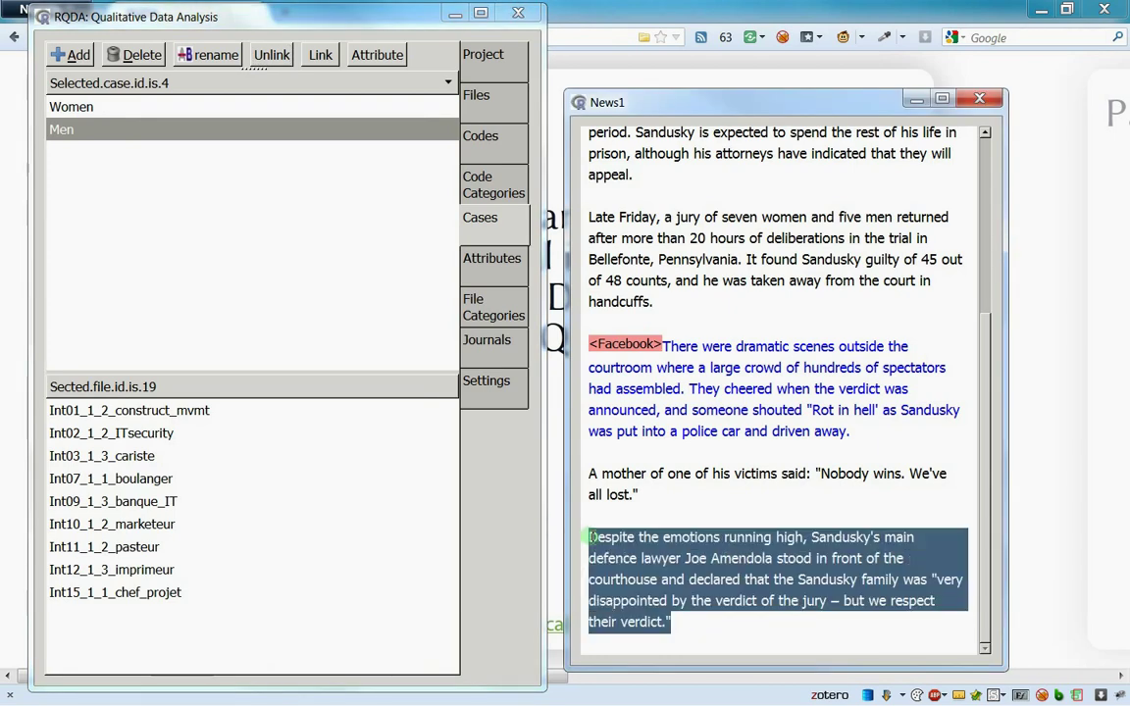
pyautogui.click(314, 59)
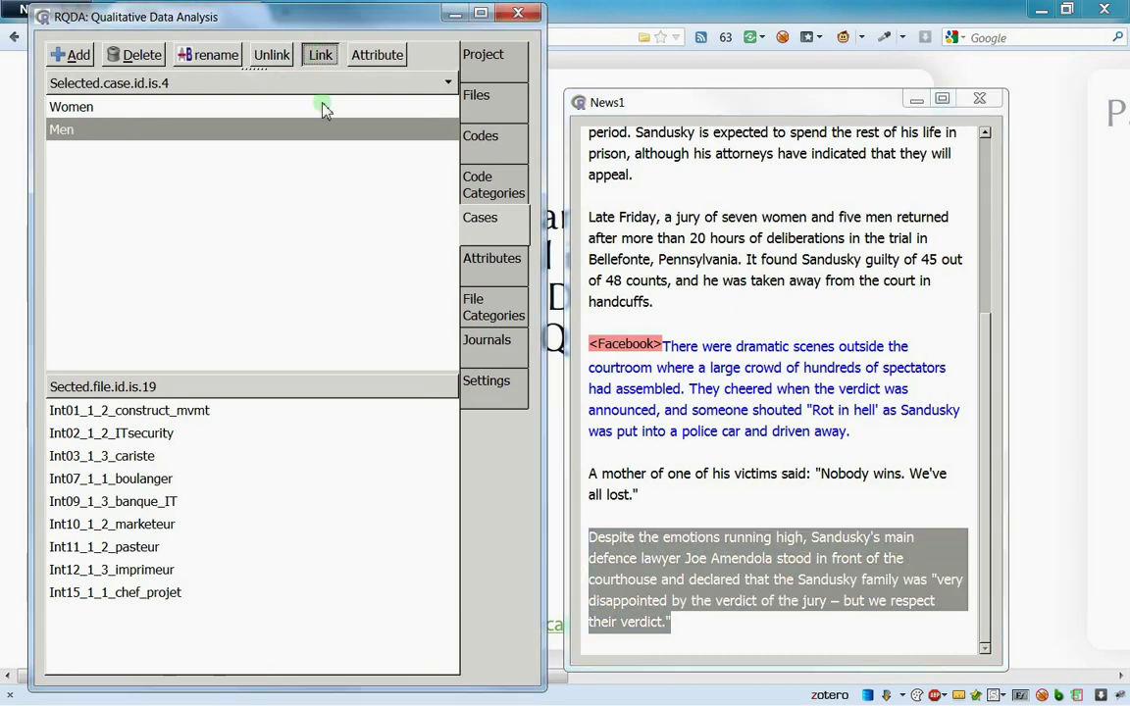
pyautogui.click(687, 557)
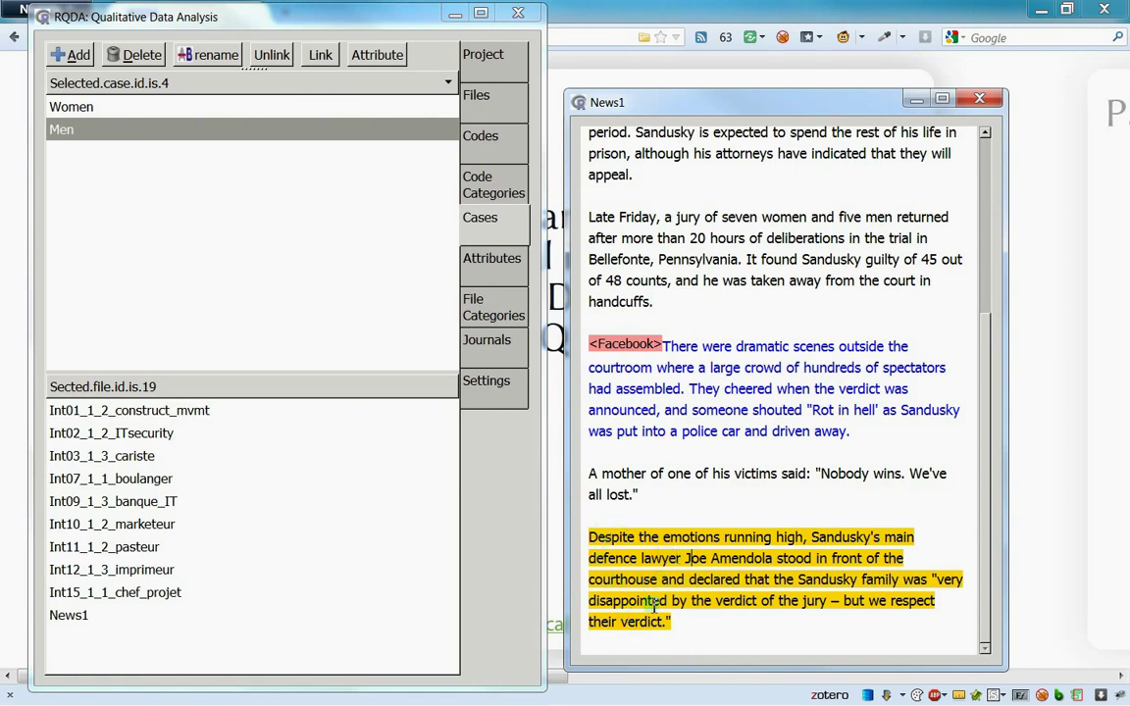
# With the Women case chosen, reopen News1 from the Files list beside the main window.
pyautogui.click(979, 98)
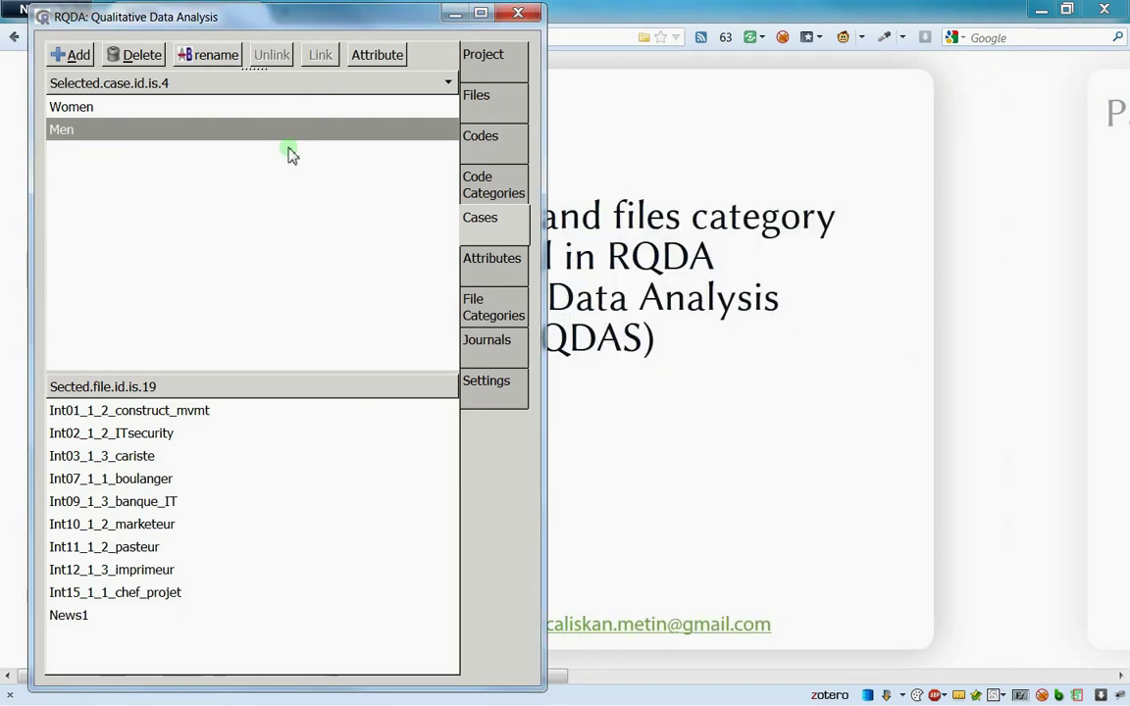
pyautogui.click(288, 108)
pyautogui.click(490, 187)
pyautogui.click(496, 147)
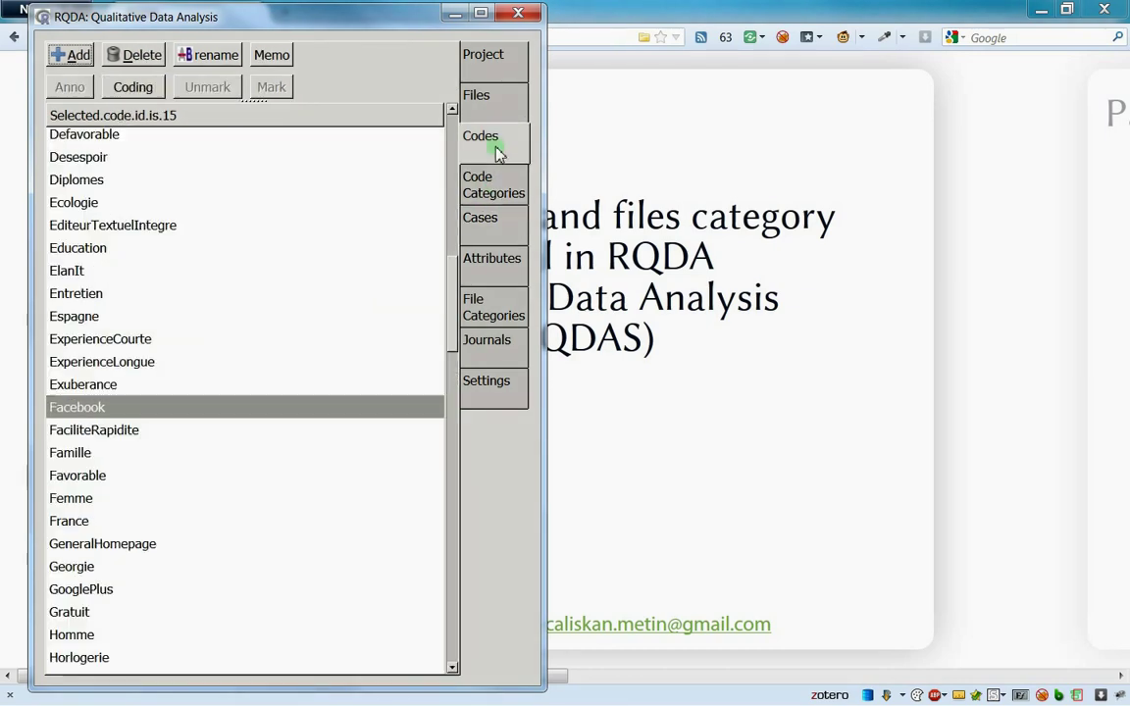
pyautogui.click(496, 102)
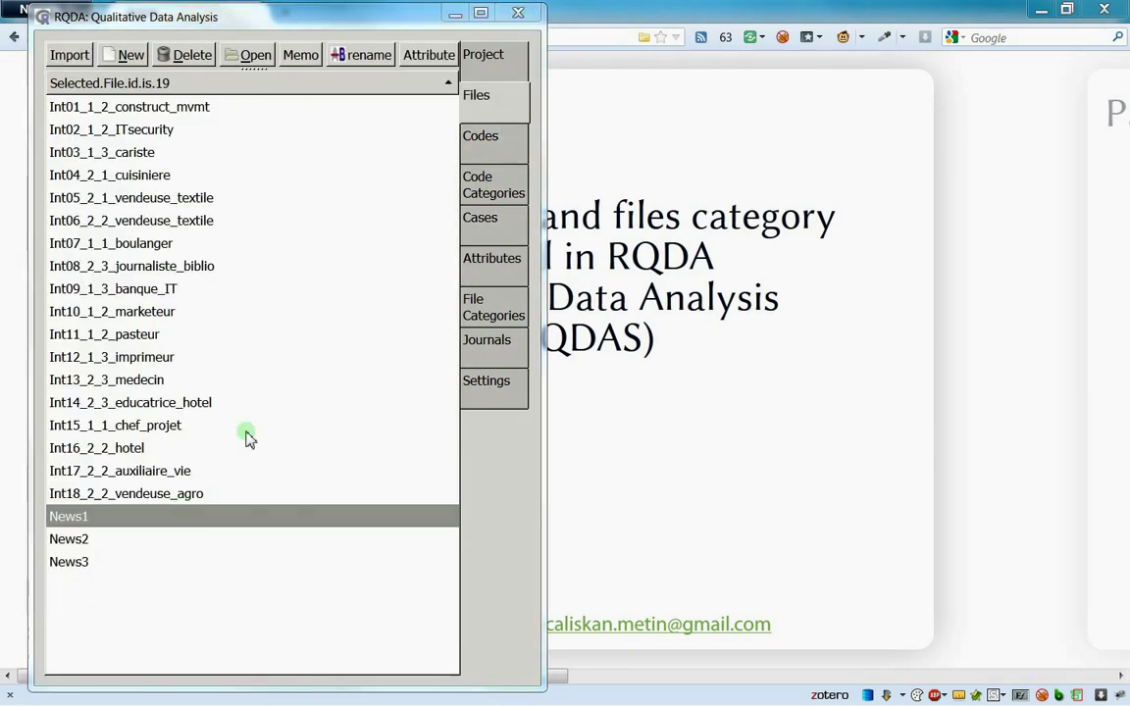
pyautogui.doubleClick(147, 516)
pyautogui.moveTo(361, 113)
pyautogui.mouseDown()
pyautogui.moveTo(872, 84)
pyautogui.moveTo(857, 48)
pyautogui.mouseUp()
pyautogui.click(494, 307)
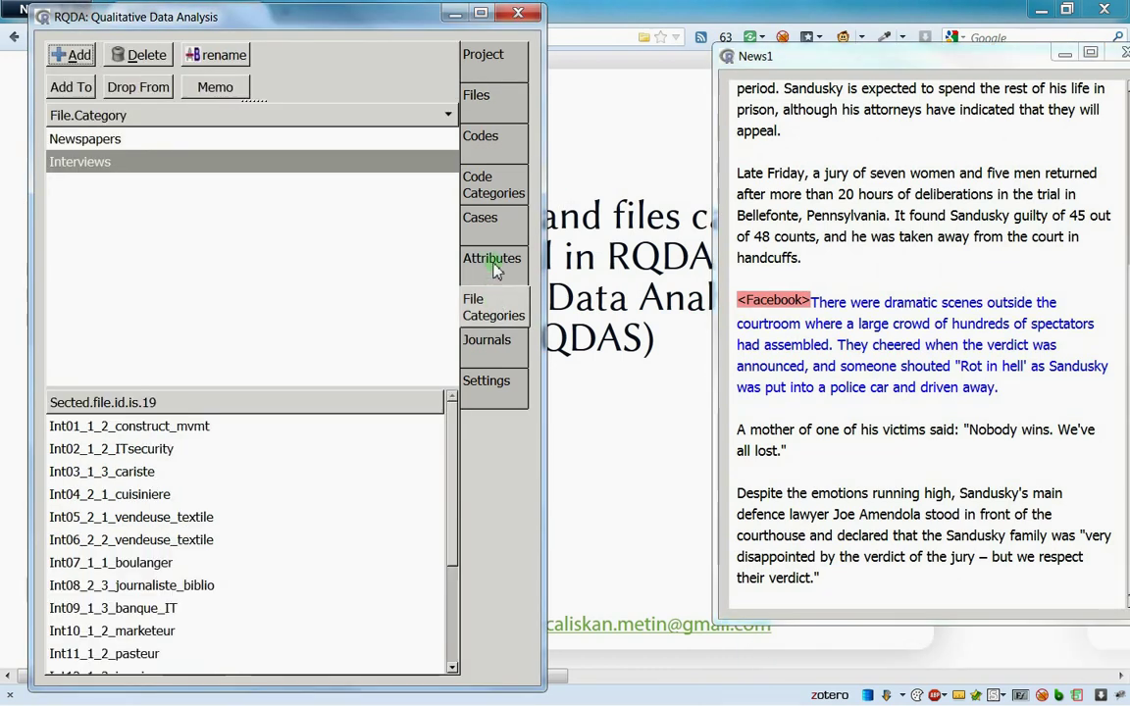
pyautogui.click(494, 266)
pyautogui.click(491, 225)
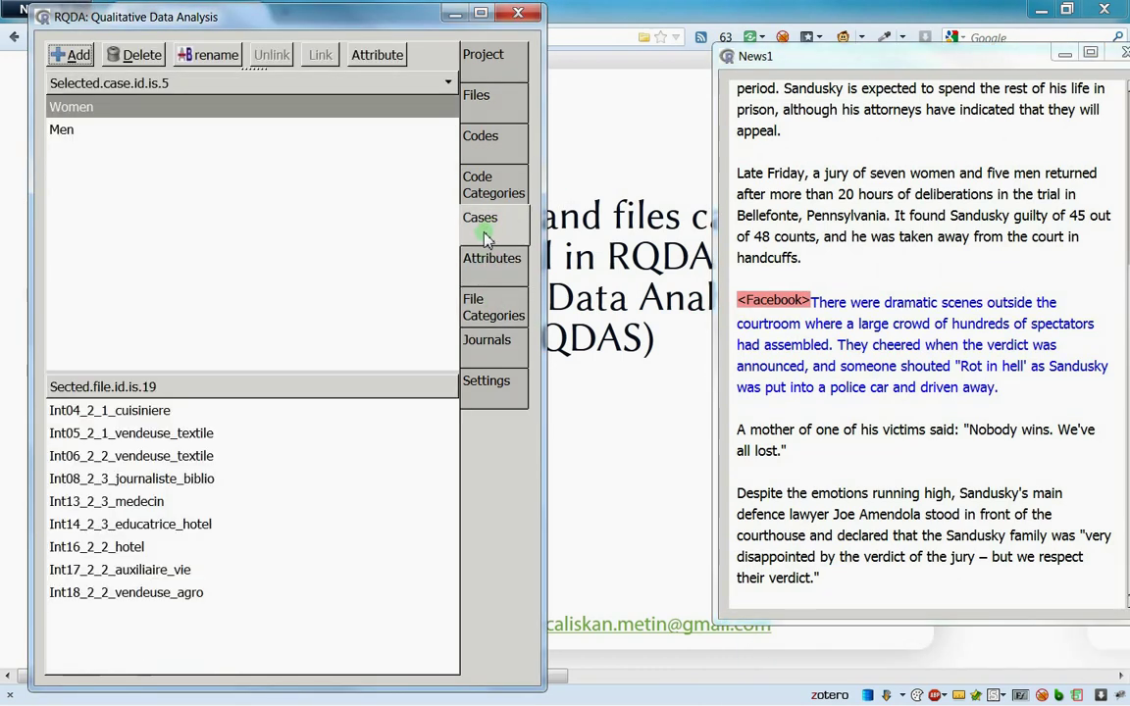
pyautogui.moveTo(755, 56); pyautogui.dragTo(618, 32)
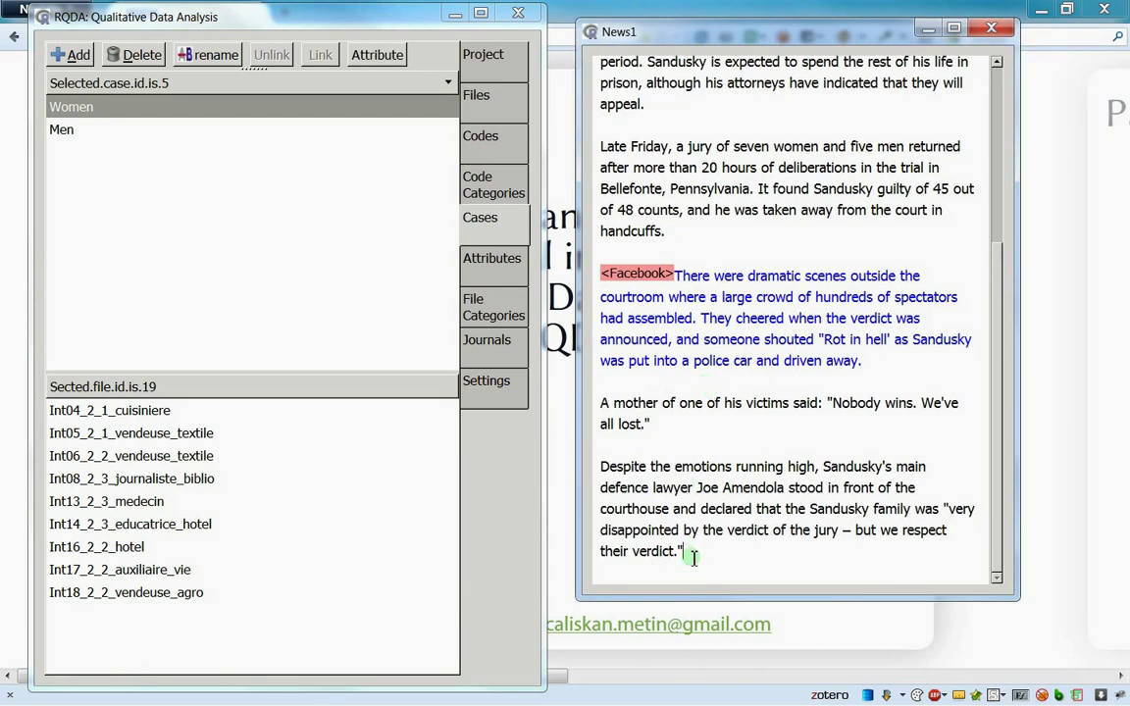
# Link the last paragraph of News1 to the Women case.
pyautogui.moveTo(692, 557)
pyautogui.mouseDown()
pyautogui.moveTo(600, 530)
pyautogui.moveTo(592, 476)
pyautogui.mouseUp()
pyautogui.click(488, 282)
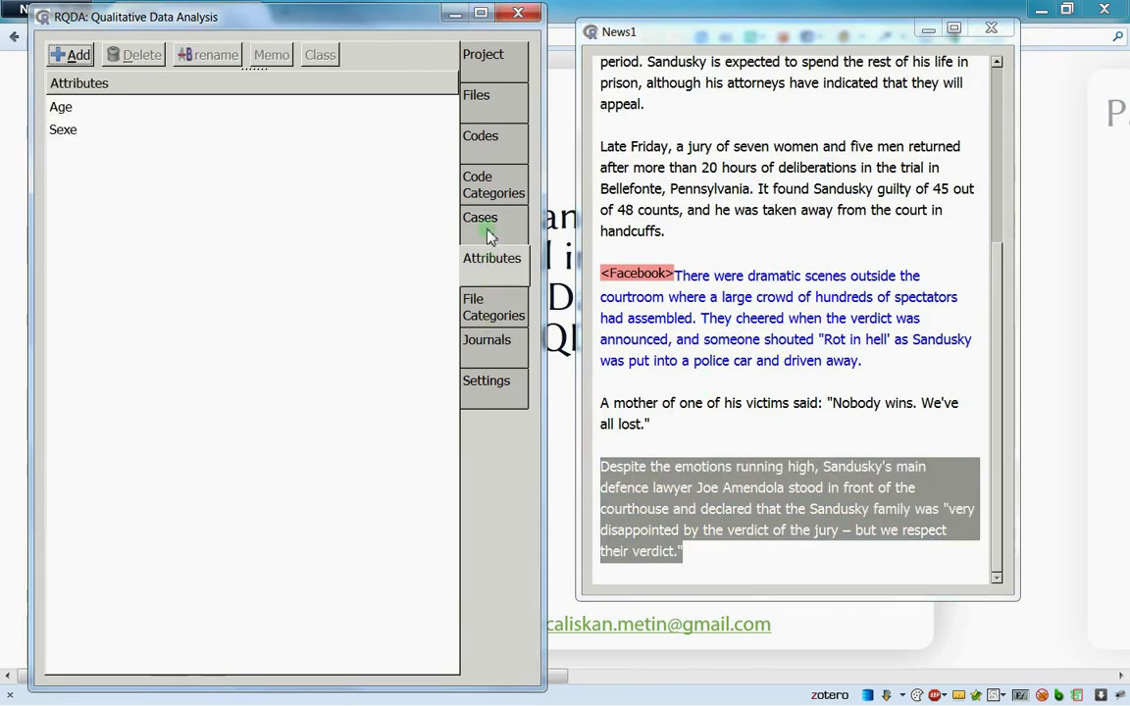
pyautogui.click(496, 301)
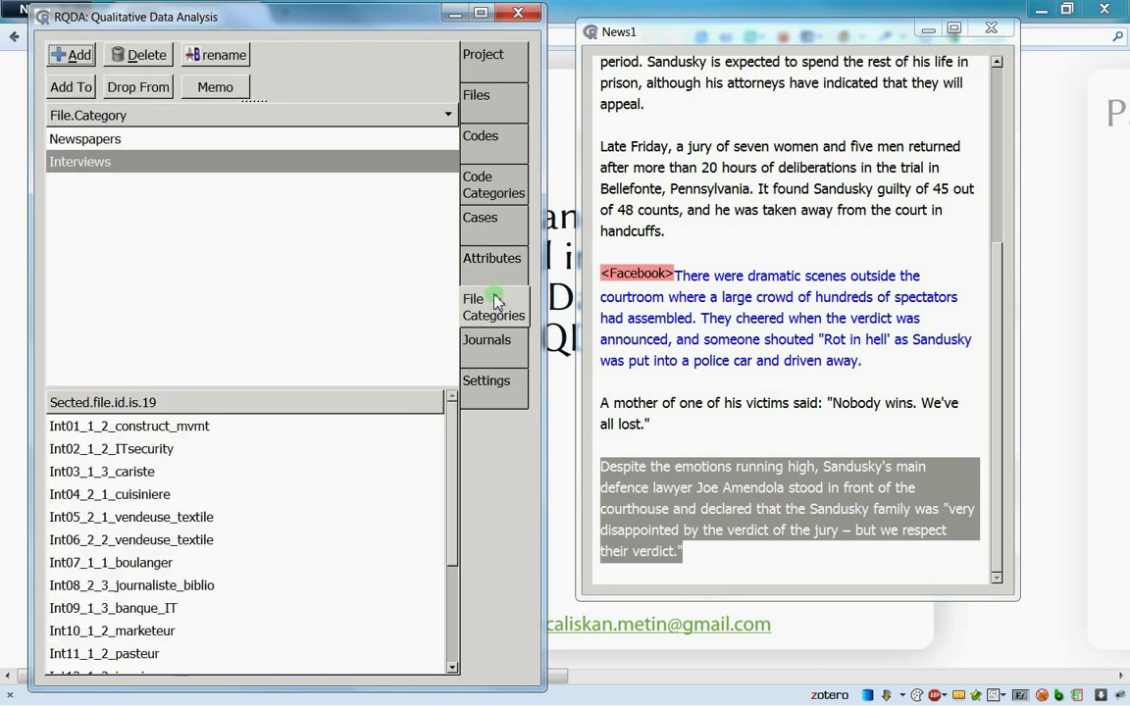
pyautogui.click(490, 197)
pyautogui.click(490, 222)
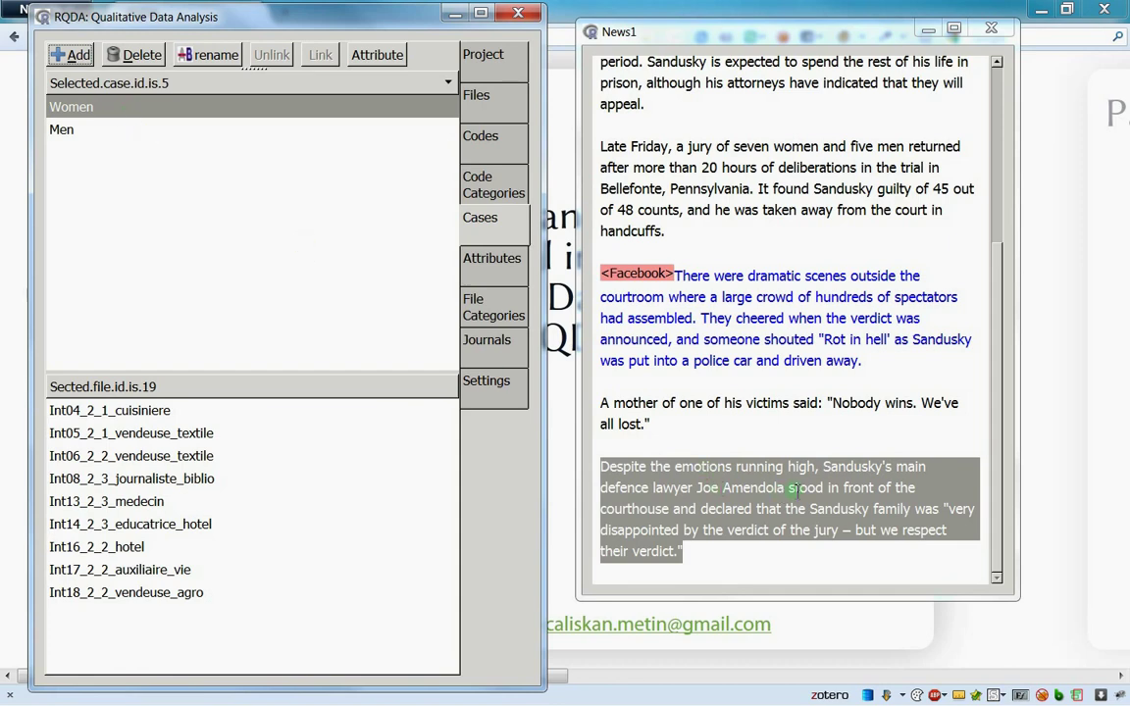
pyautogui.moveTo(716, 573); pyautogui.dragTo(525, 424)
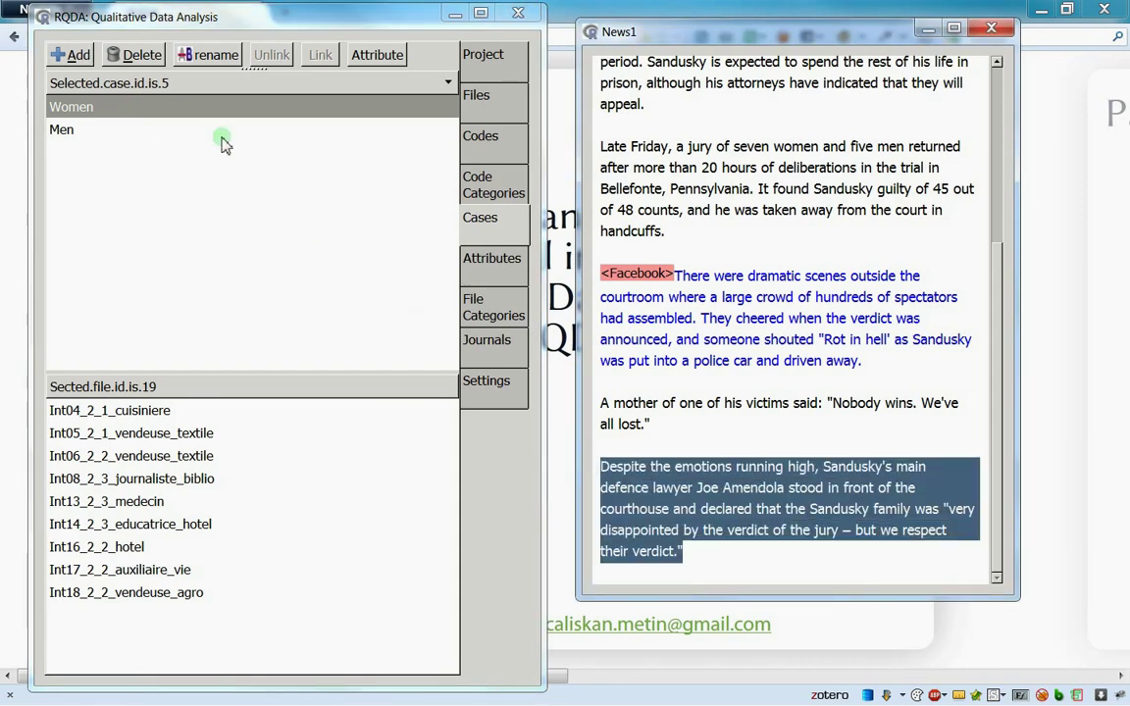
pyautogui.click(155, 107)
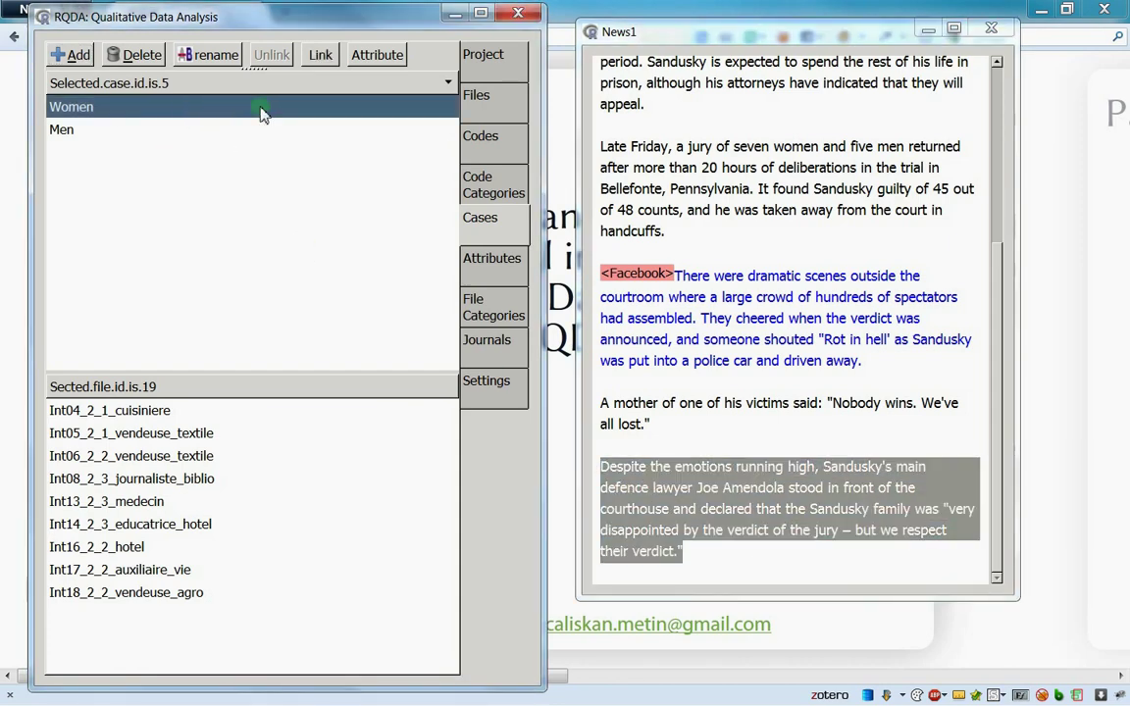
pyautogui.click(322, 55)
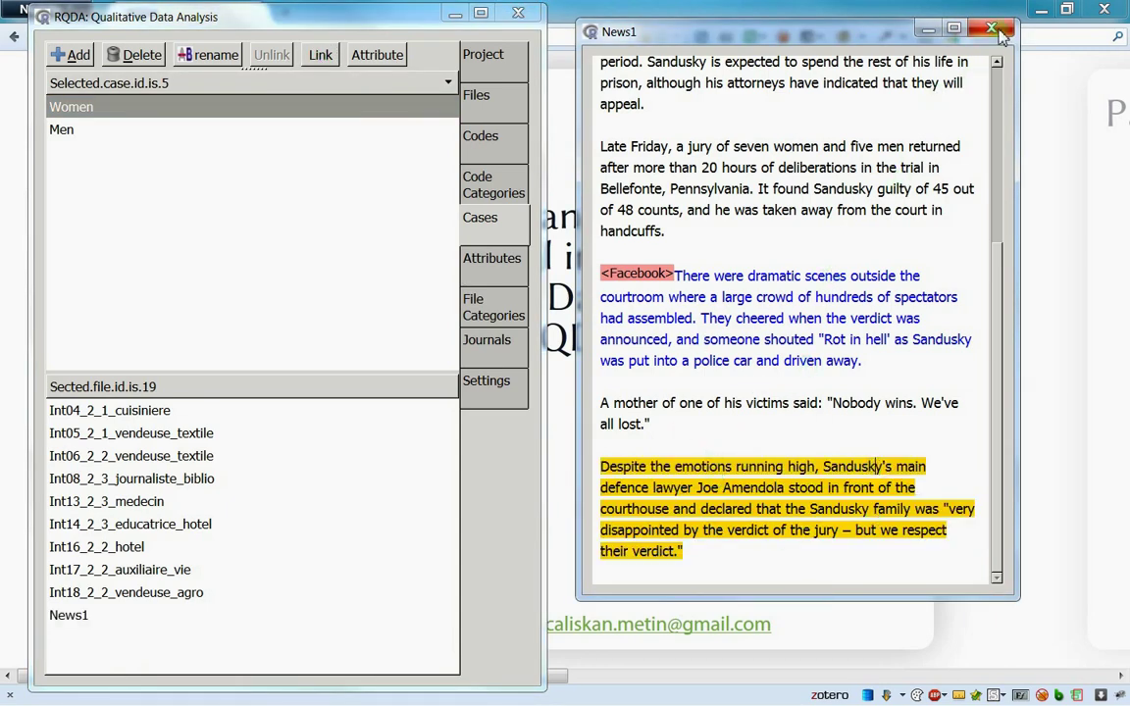
# Close News1 and browse the case files: News1, Int04_2_1_cuisiniere, Int18_2_2_vendeuse_agro.
pyautogui.click(928, 28)
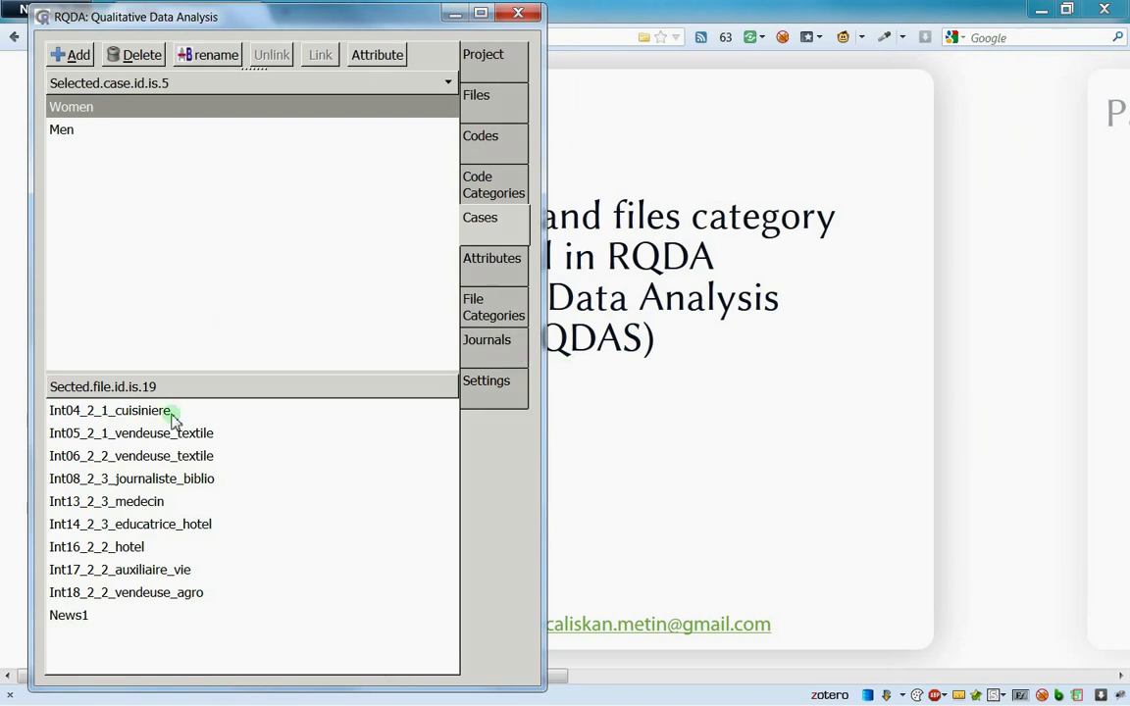
pyautogui.click(102, 615)
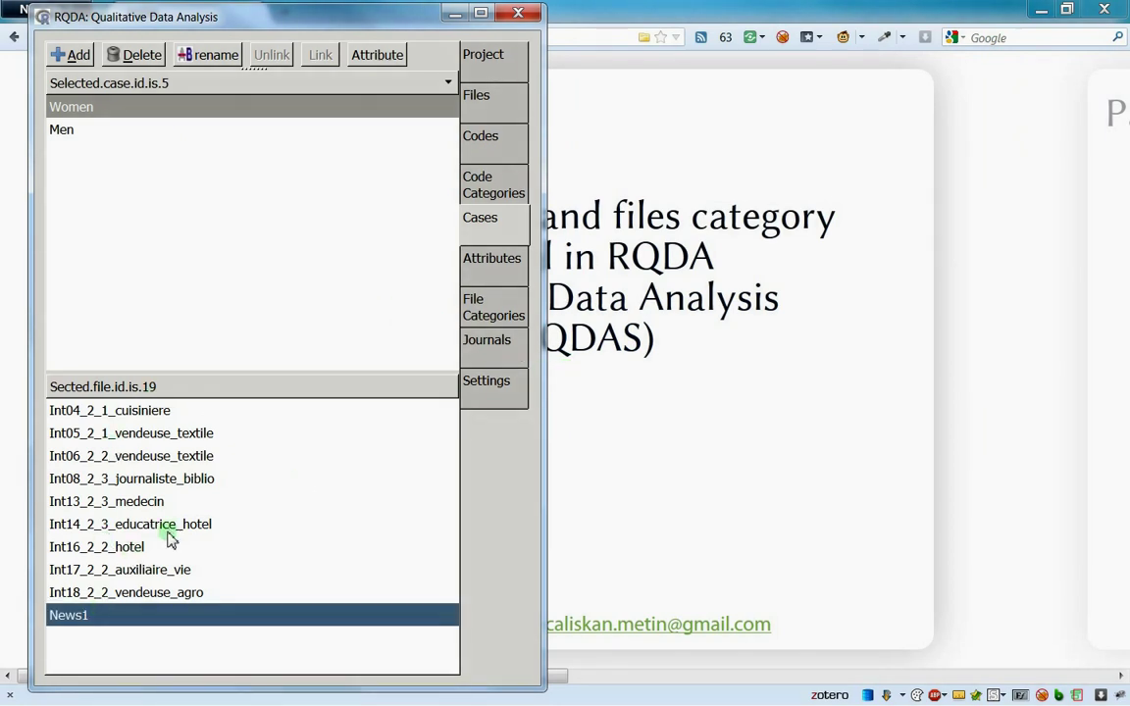
pyautogui.click(59, 130)
pyautogui.click(57, 107)
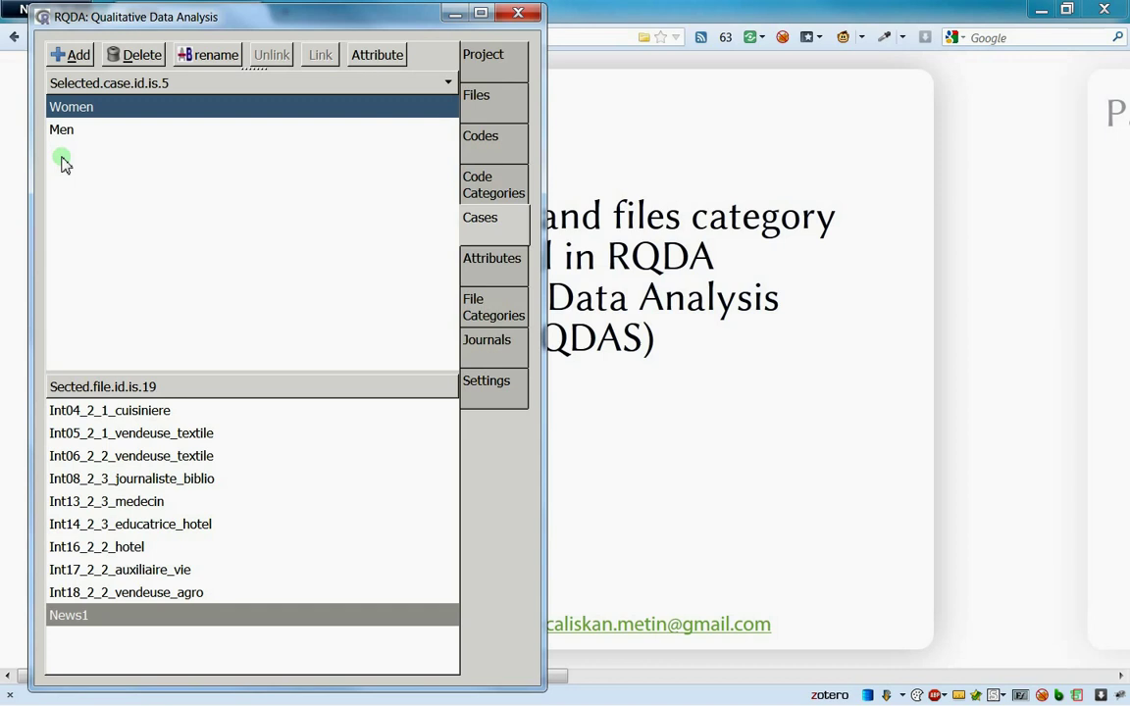
pyautogui.click(126, 410)
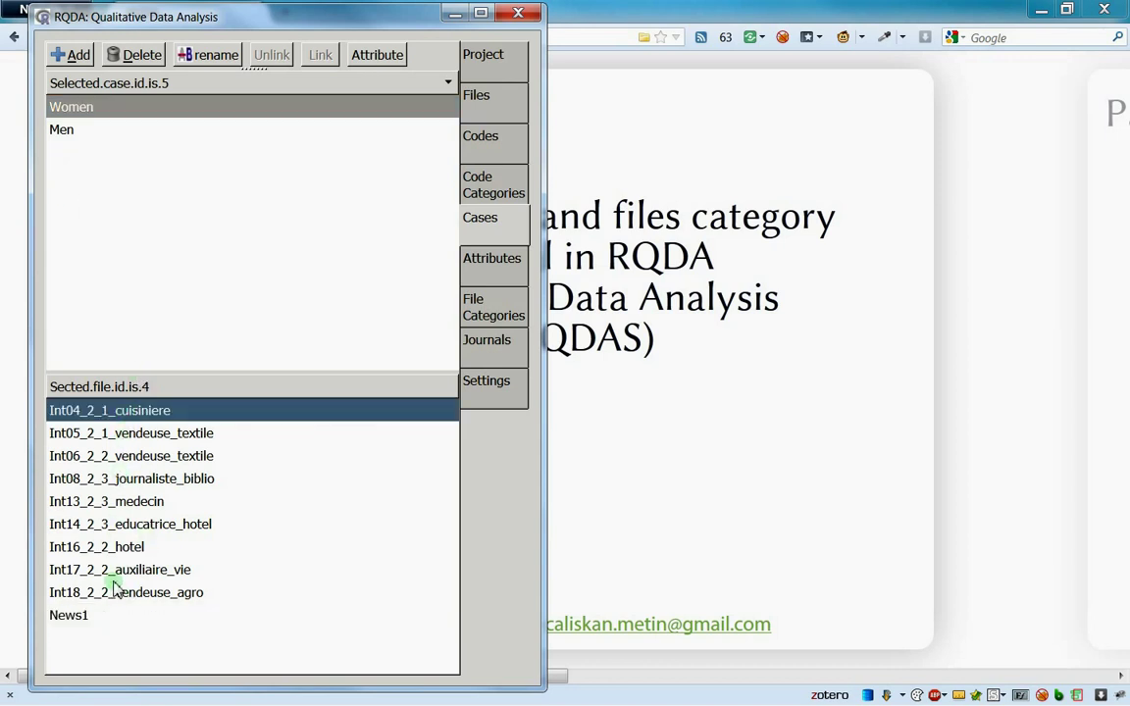
pyautogui.click(110, 615)
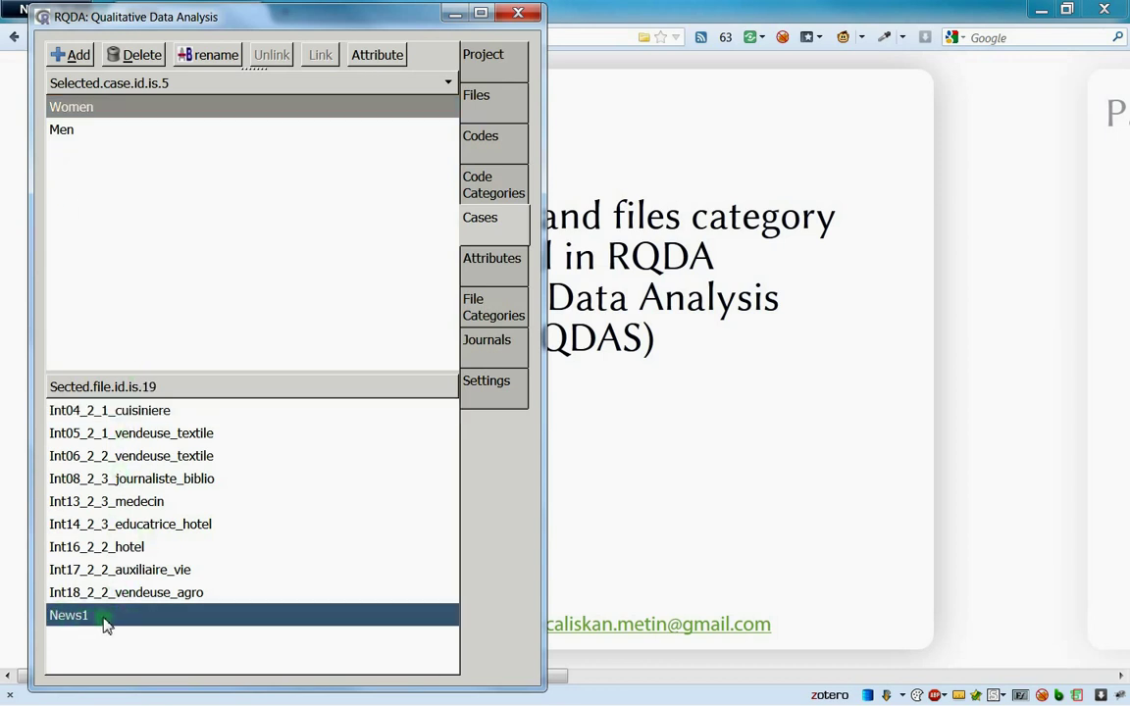
pyautogui.click(87, 410)
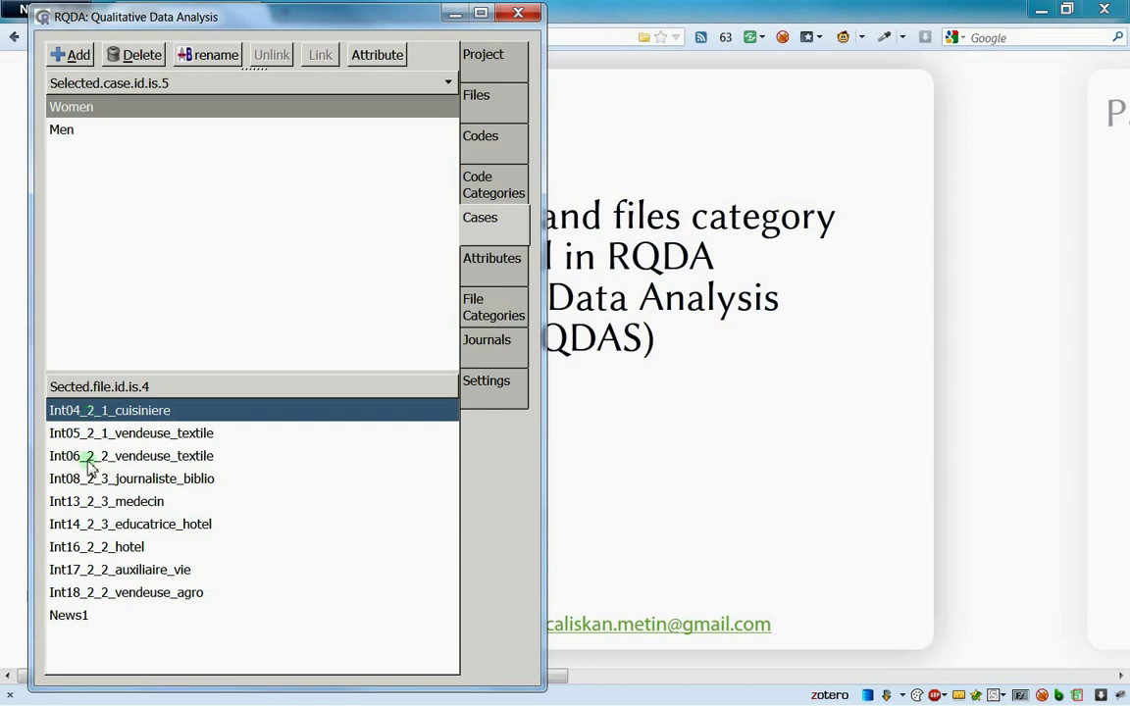
pyautogui.click(103, 595)
pyautogui.click(90, 410)
# Set Type of Retrieval to filecategory and show the file categories.
pyautogui.click(500, 391)
pyautogui.click(224, 290)
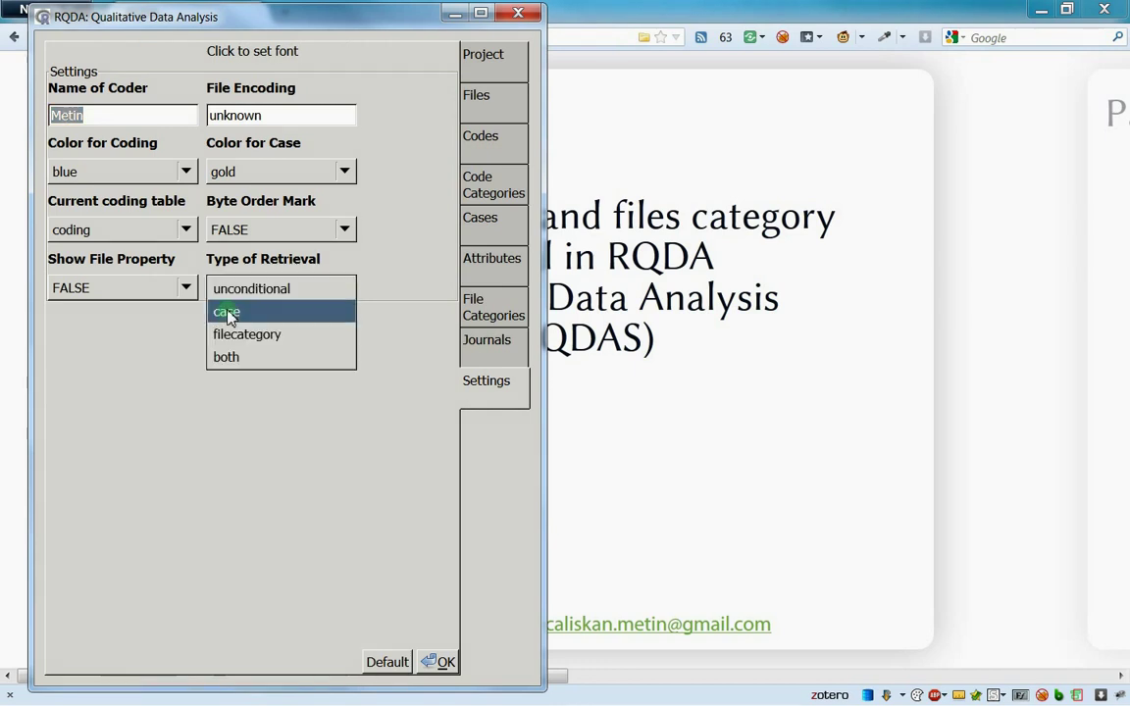
pyautogui.click(240, 334)
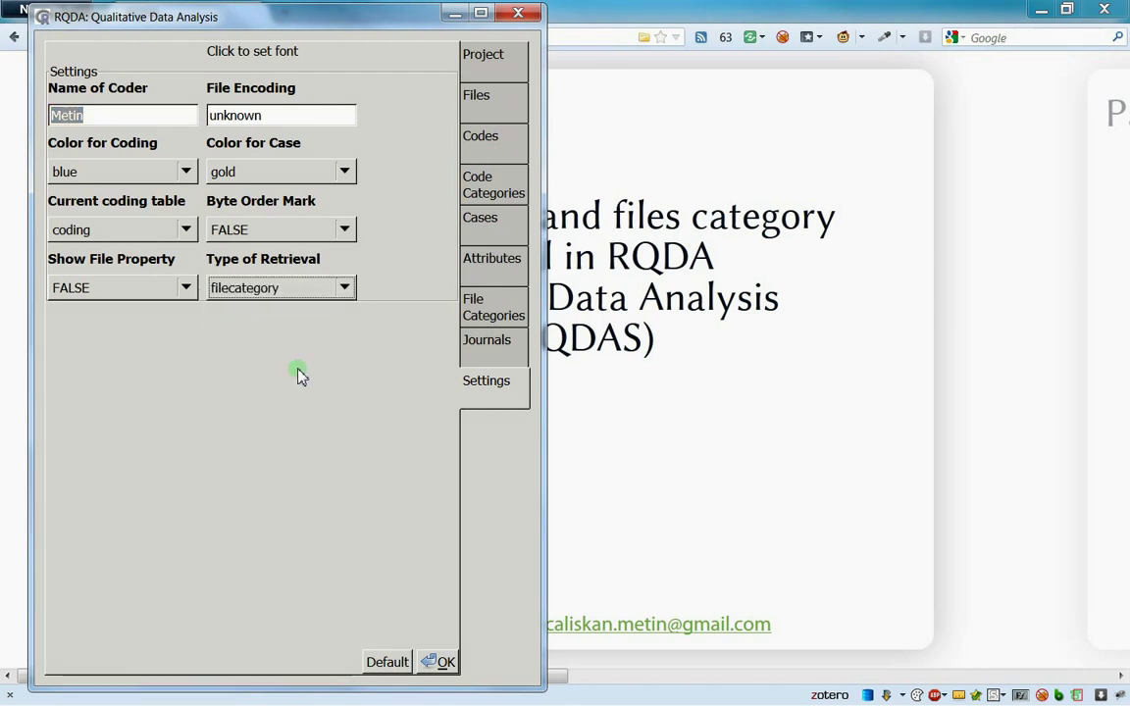
pyautogui.click(450, 663)
pyautogui.click(496, 310)
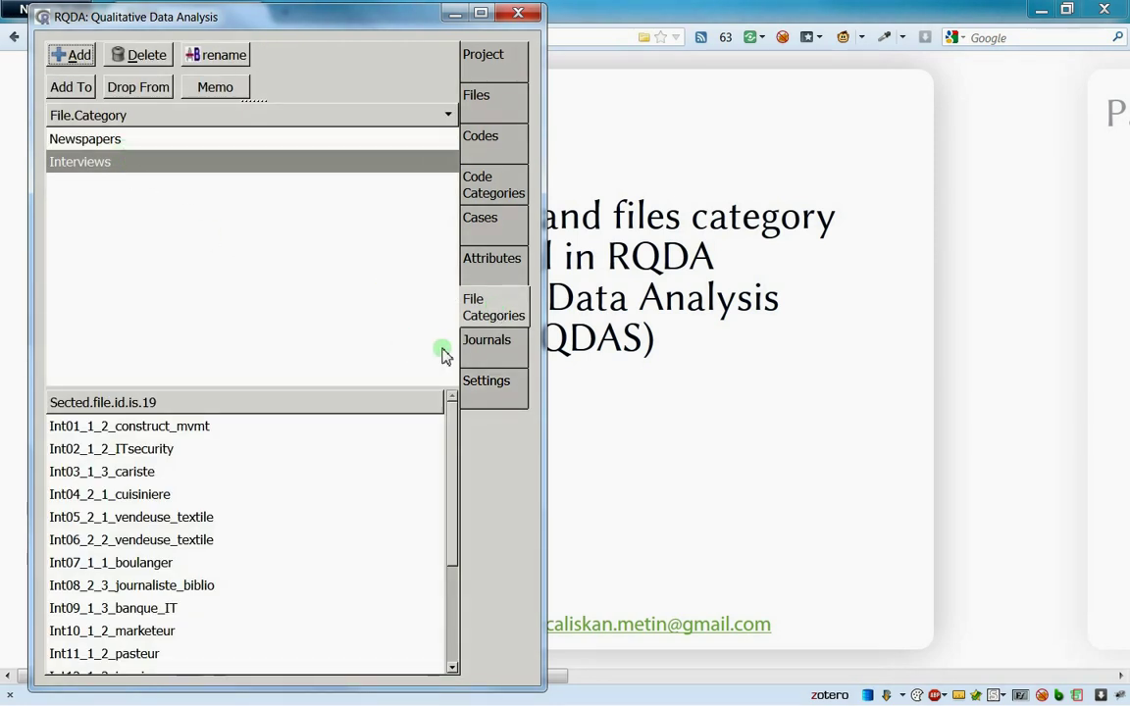
# View the Newspapers category files, then set Type of Retrieval to case.
pyautogui.click(144, 142)
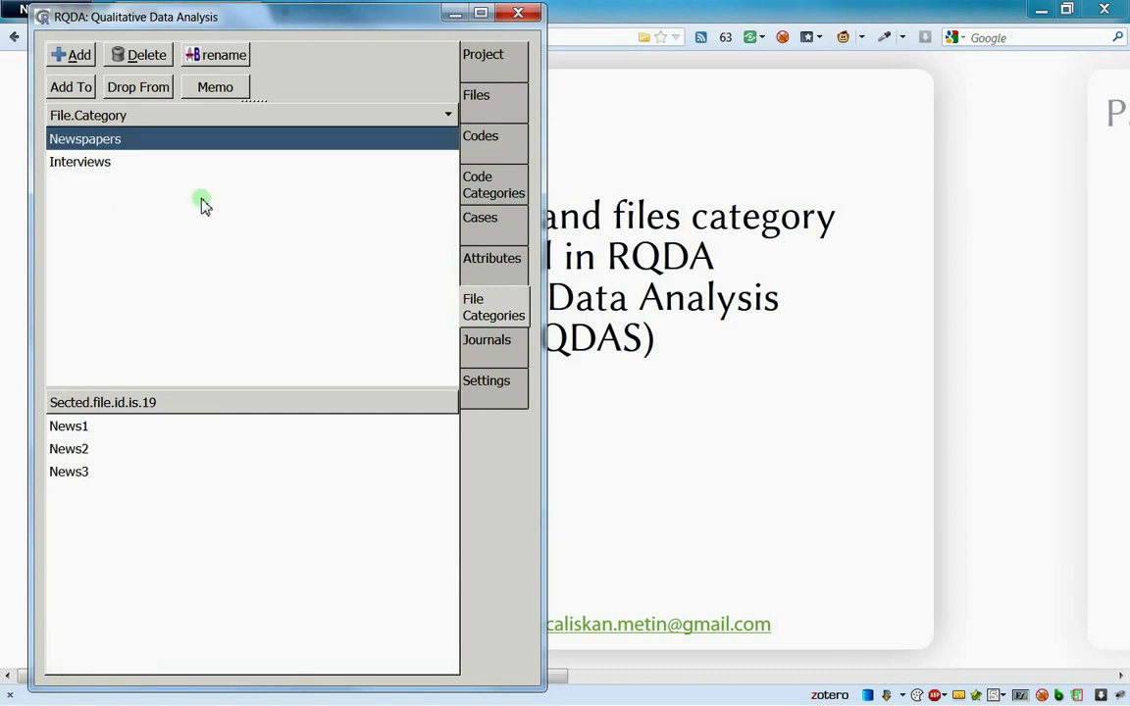
pyautogui.click(485, 382)
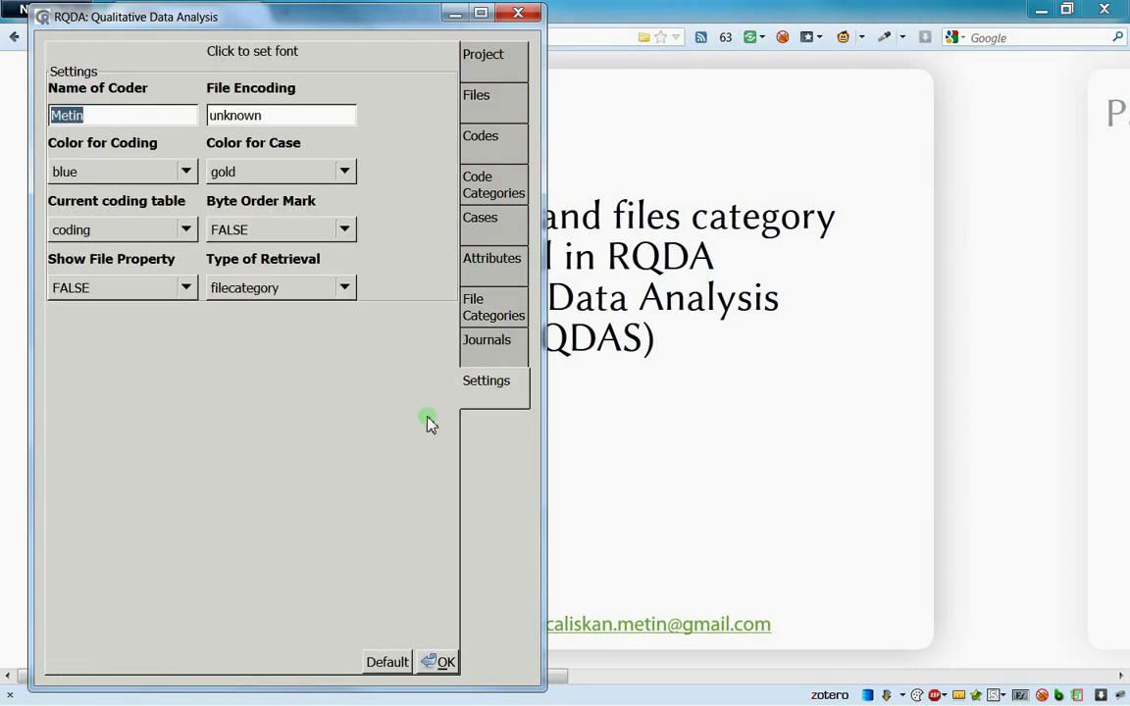
pyautogui.click(304, 290)
pyautogui.click(246, 262)
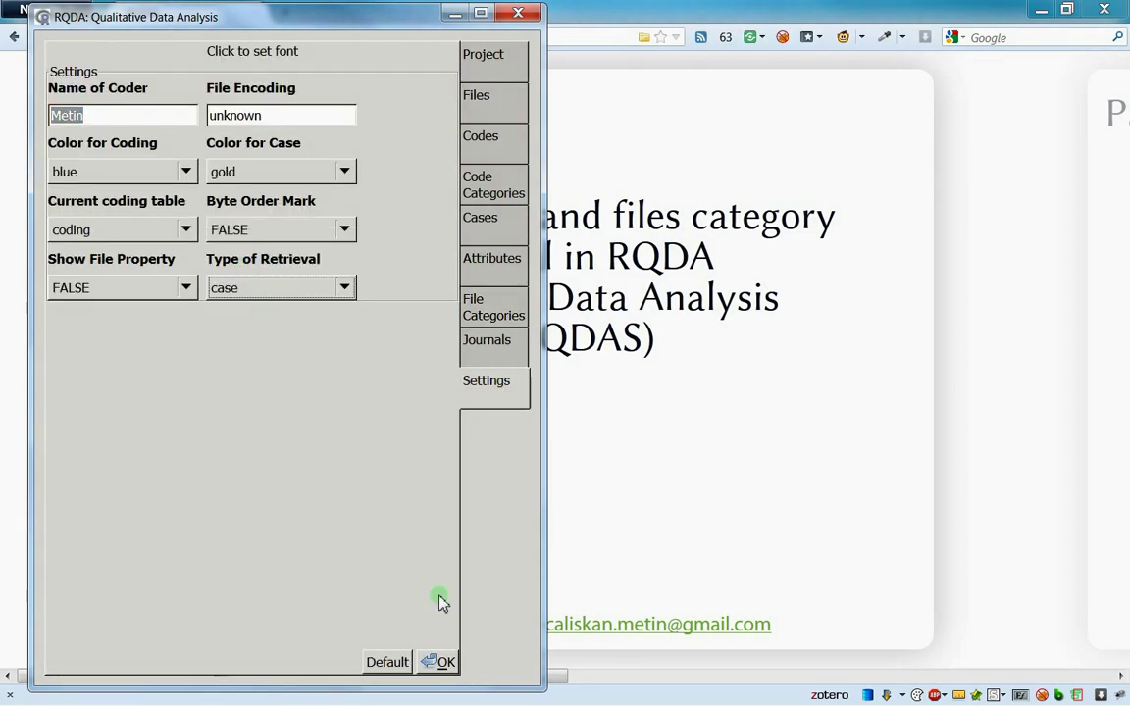
# Select the Women case in the Cases list and recheck the retrieval setting.
pyautogui.click(480, 220)
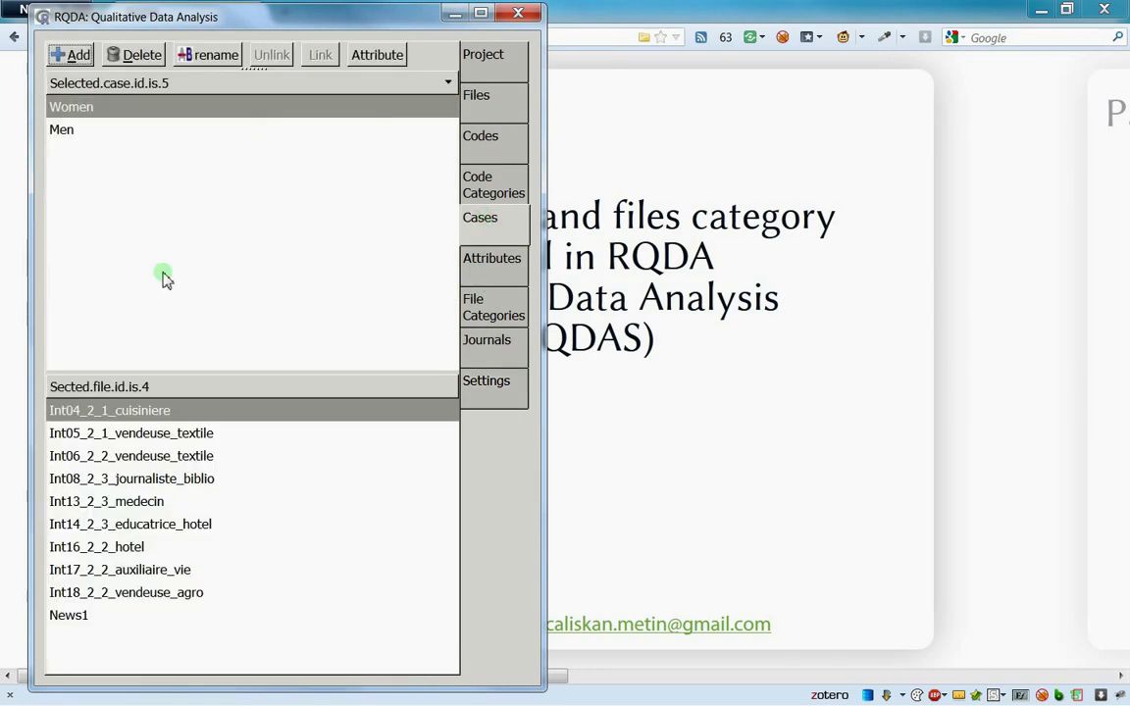
pyautogui.click(117, 135)
pyautogui.click(118, 110)
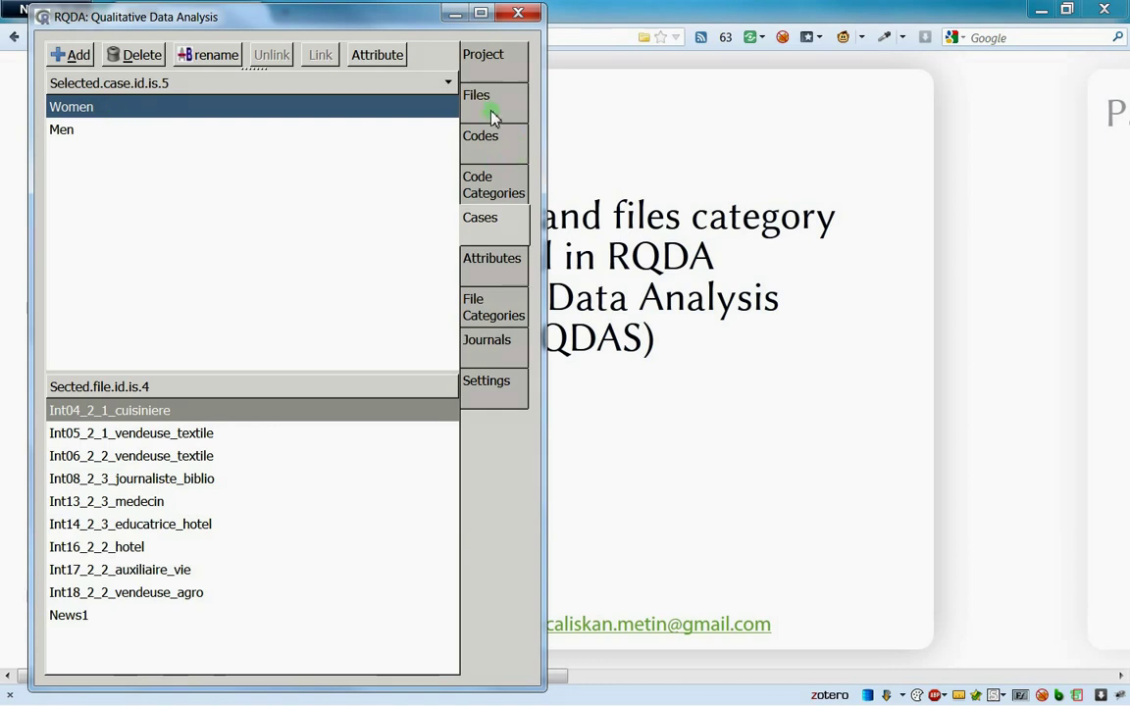
pyautogui.click(487, 391)
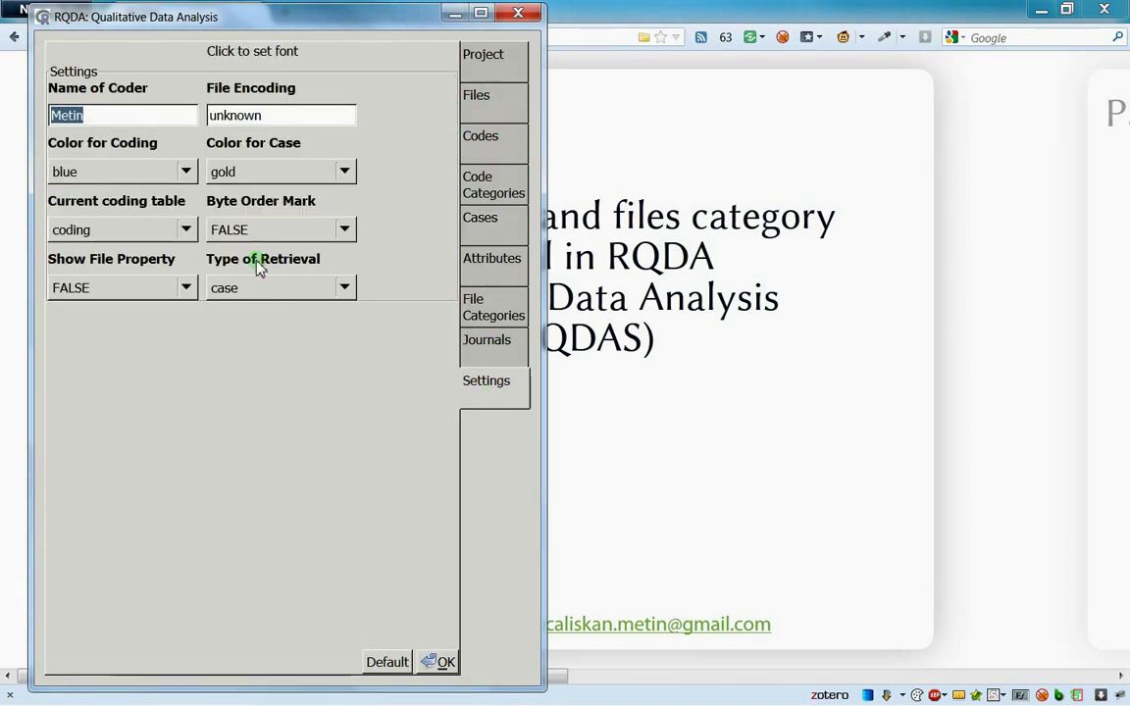
pyautogui.click(502, 234)
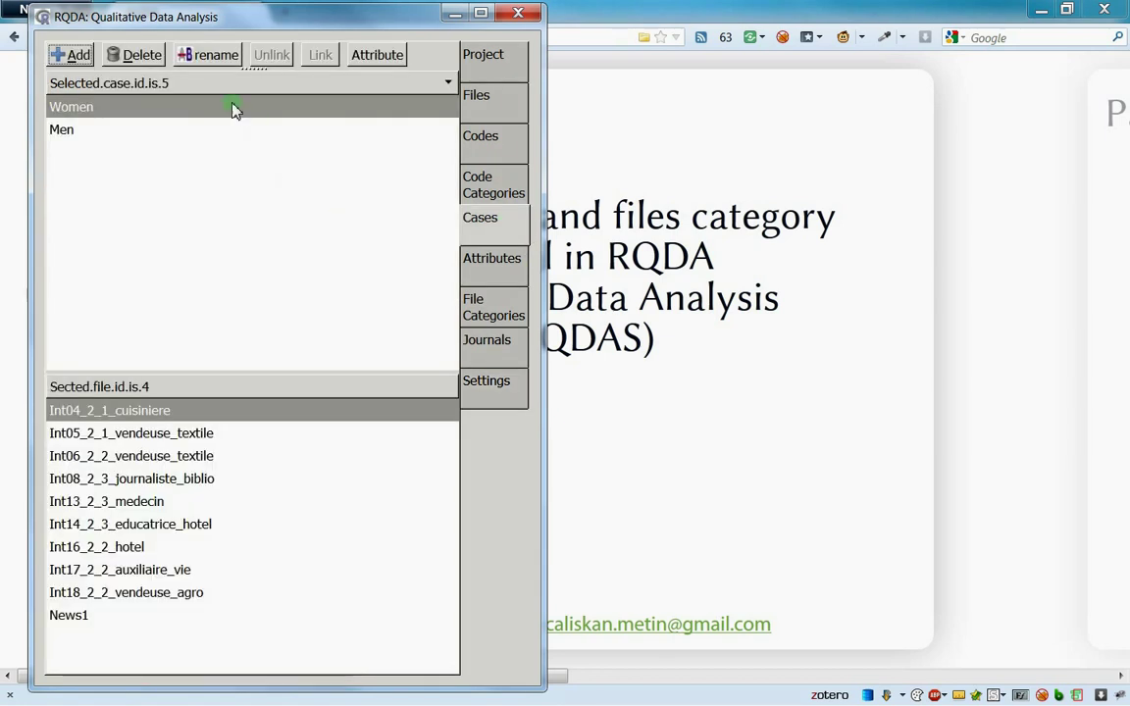
# From the code list, read the first retrieved Facebook coding passages.
pyautogui.click(502, 155)
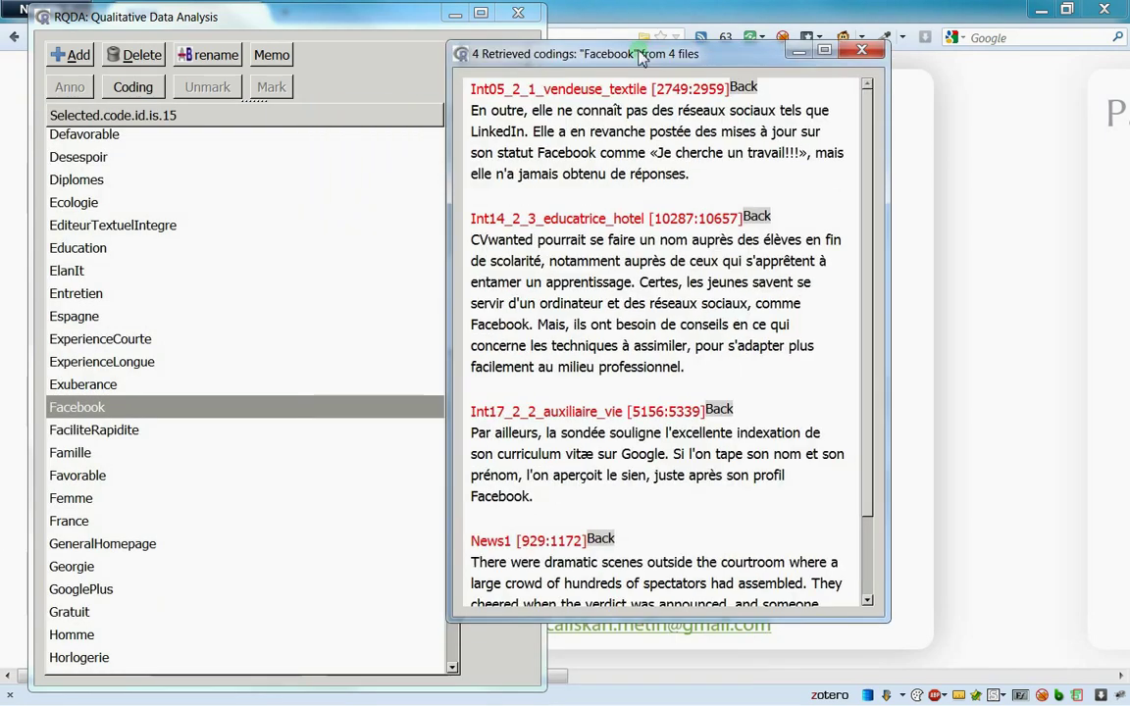
pyautogui.scroll(-3, 580, 355)
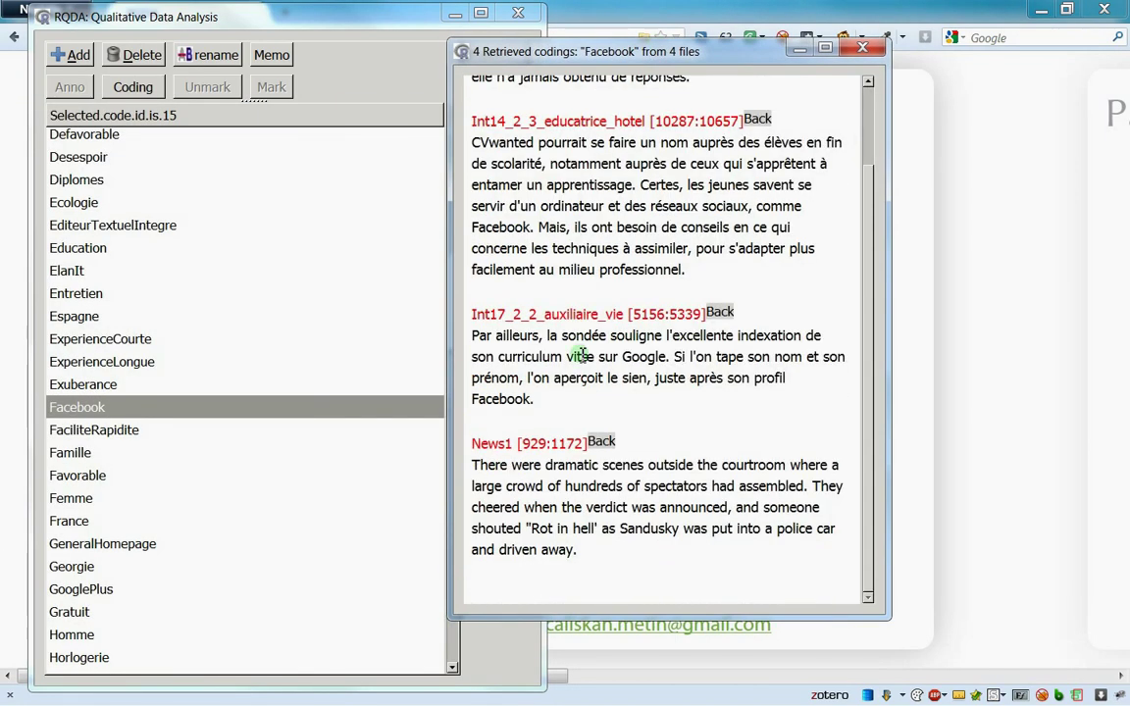
pyautogui.scroll(3, 580, 355)
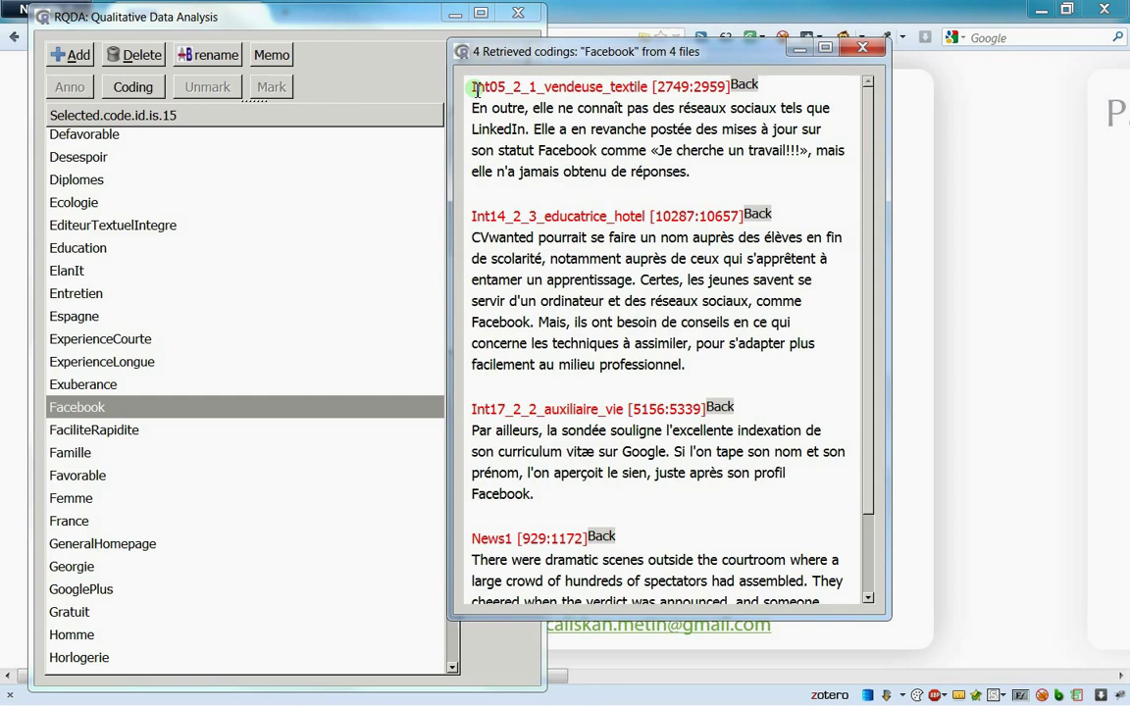
pyautogui.moveTo(474, 86); pyautogui.dragTo(609, 476)
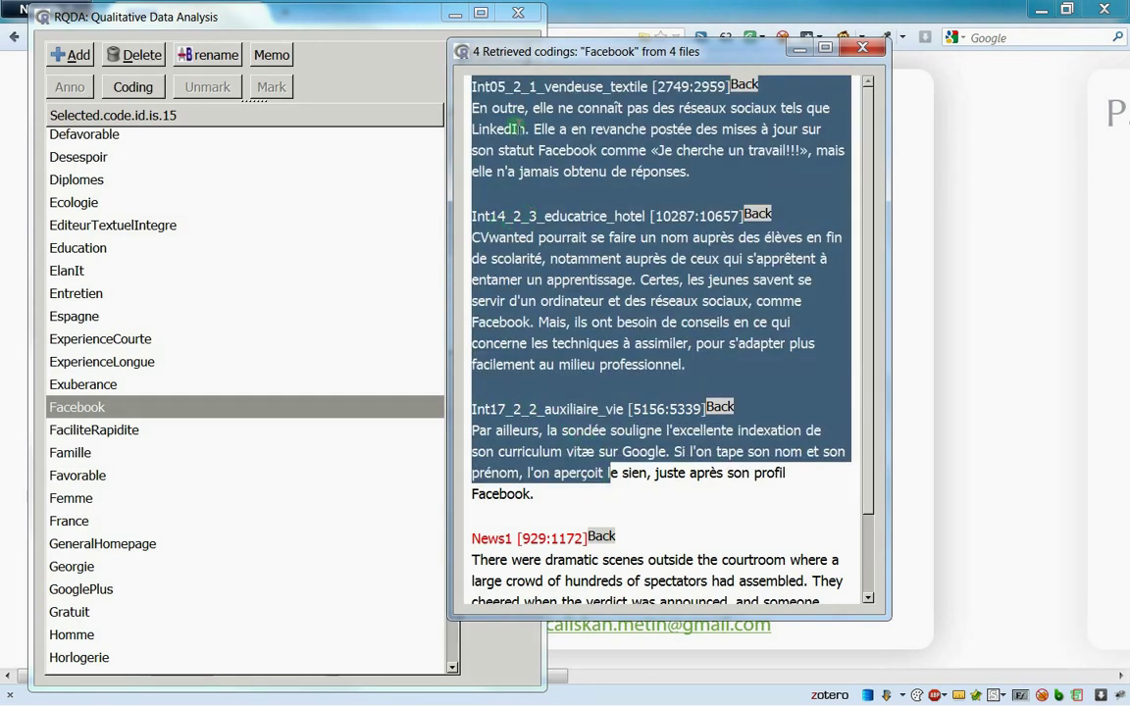
pyautogui.click(485, 88)
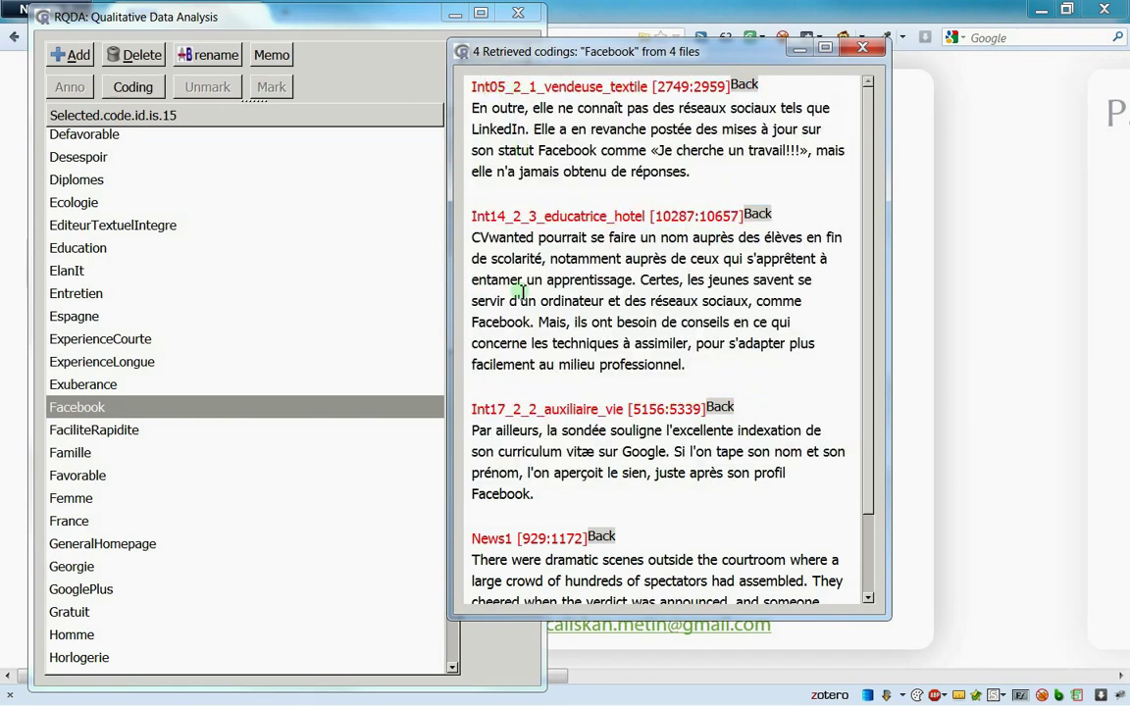
# Examine the News1 Facebook passage at the end of the retrieved codings.
pyautogui.scroll(-2, 626, 486)
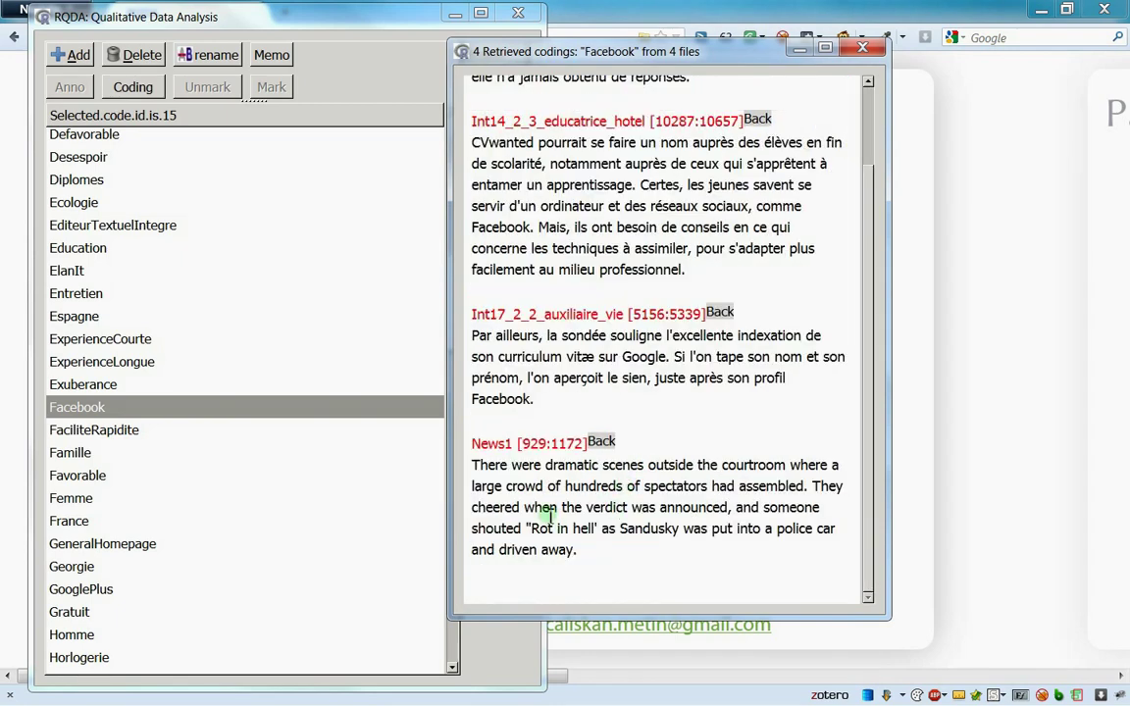
pyautogui.moveTo(499, 444); pyautogui.dragTo(572, 567)
pyautogui.click(569, 565)
pyautogui.moveTo(474, 443); pyautogui.dragTo(579, 550)
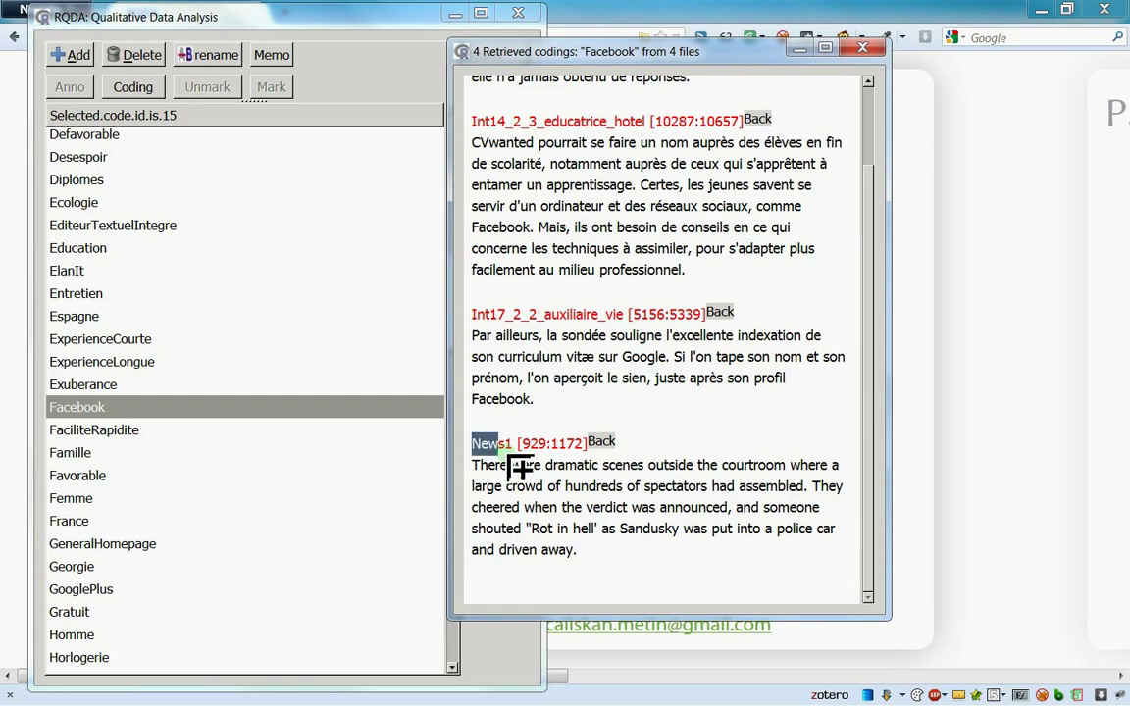
pyautogui.click(586, 561)
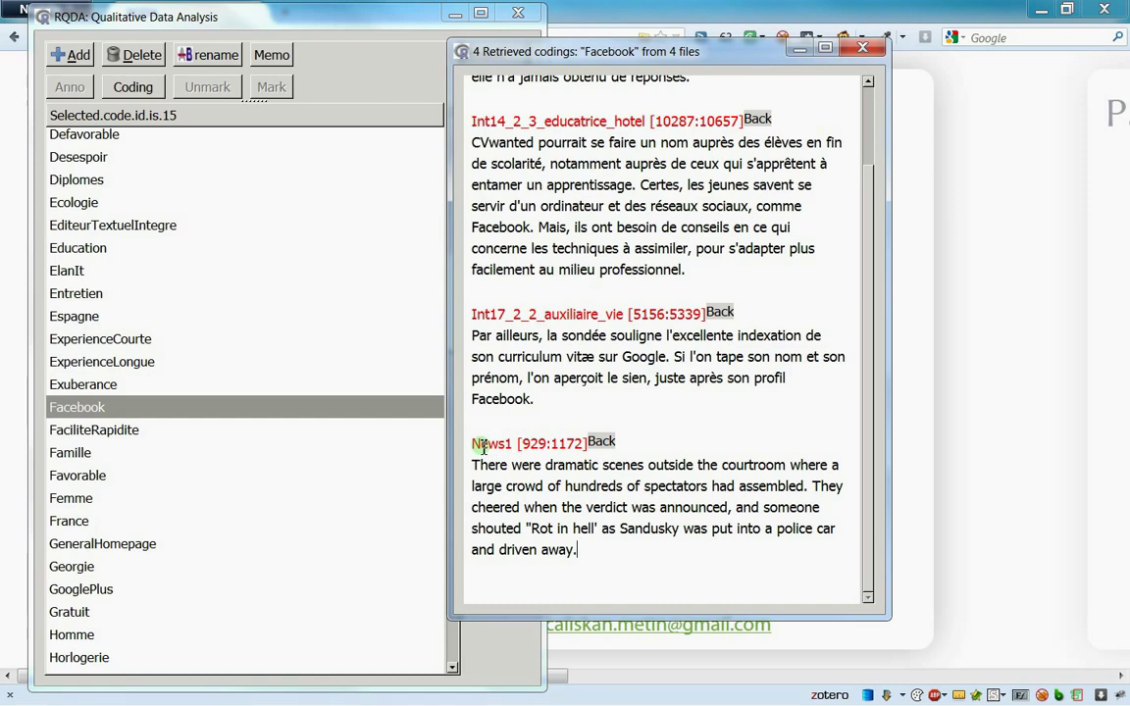
pyautogui.moveTo(470, 443); pyautogui.dragTo(605, 574)
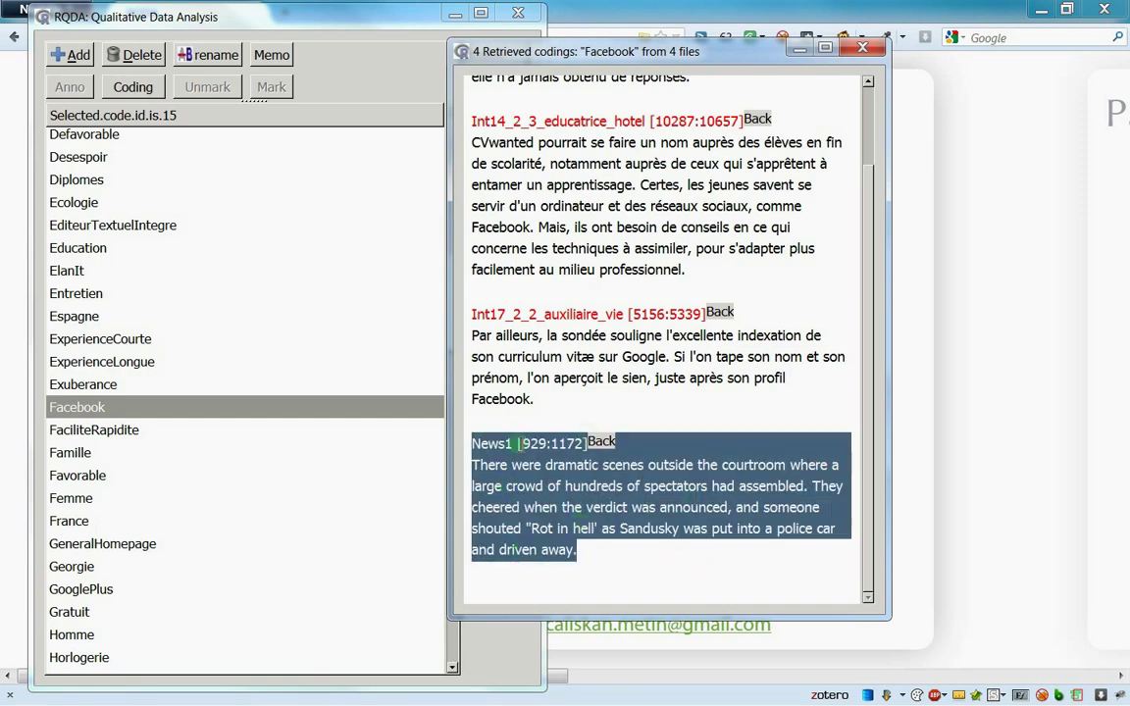
pyautogui.click(498, 461)
pyautogui.scroll(3, 549, 377)
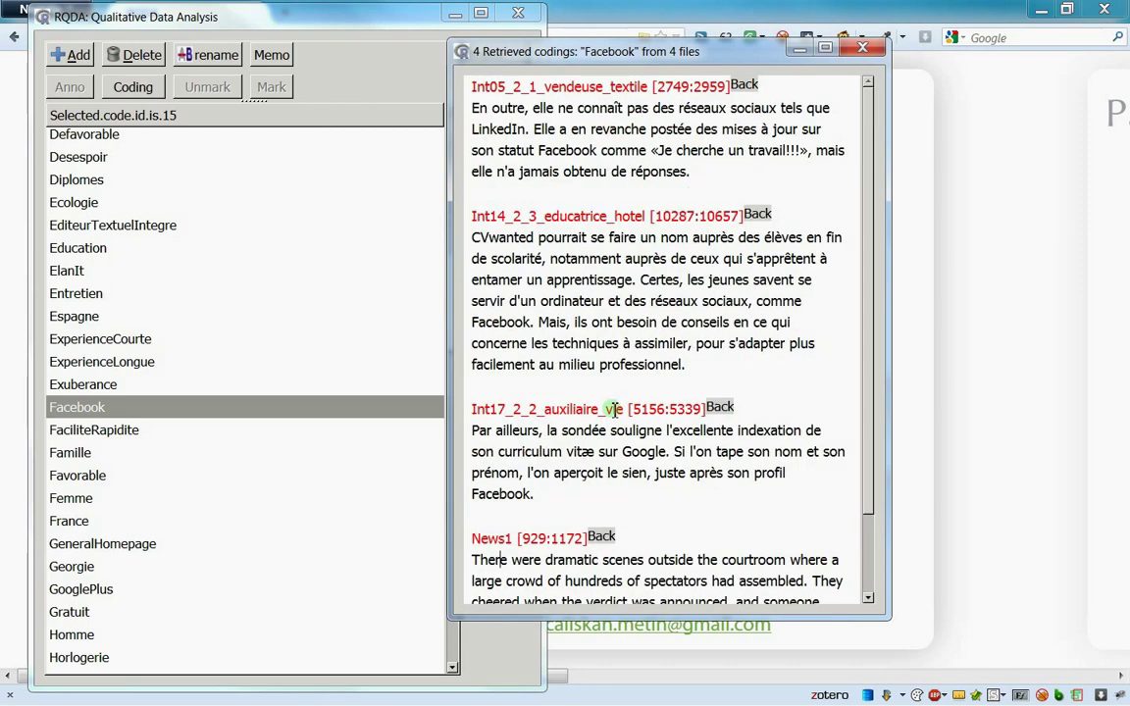
pyautogui.scroll(-2, 588, 392)
pyautogui.scroll(2, 611, 412)
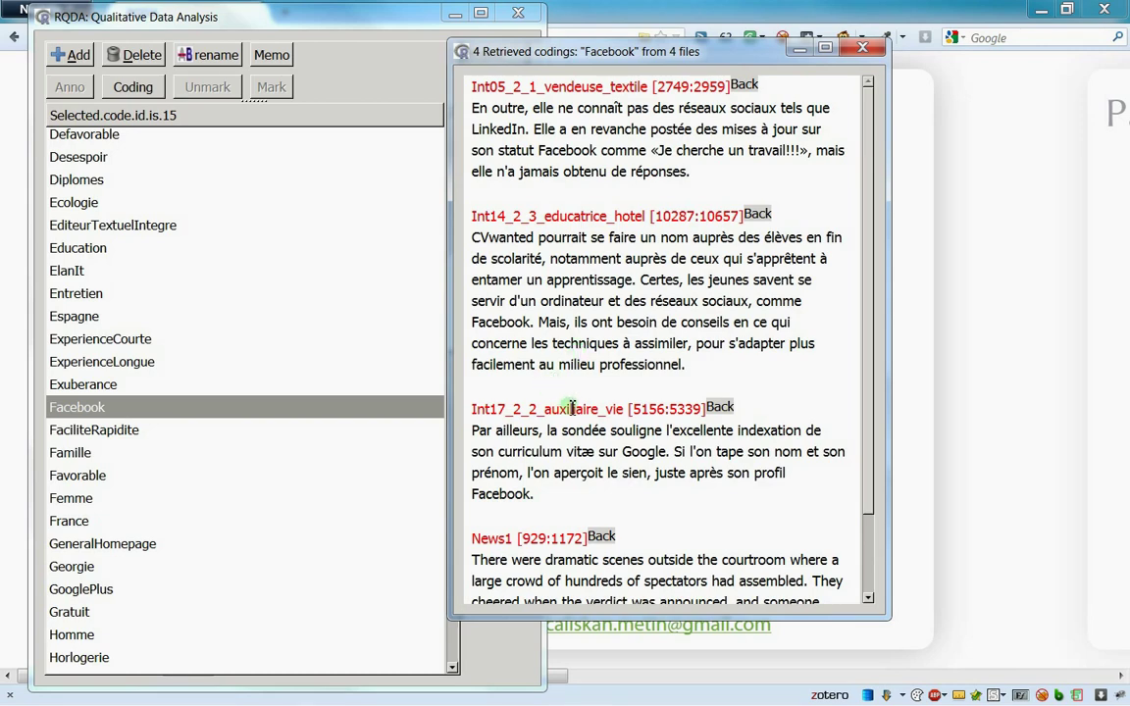
pyautogui.scroll(-3, 580, 411)
pyautogui.scroll(3, 578, 338)
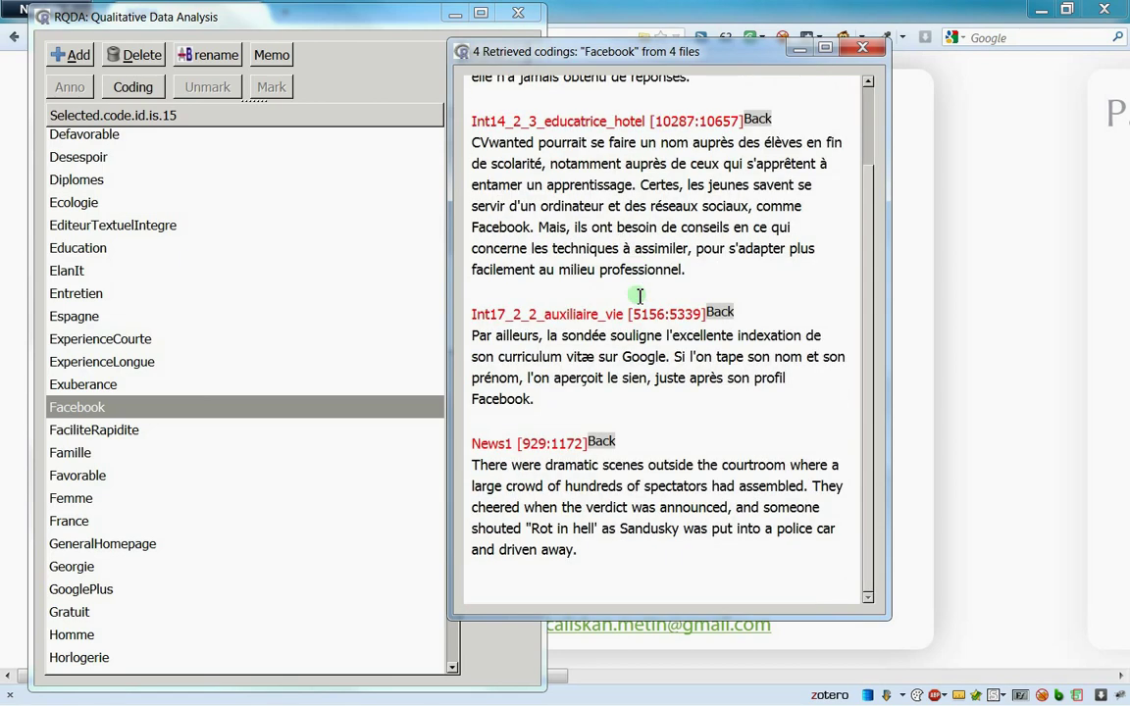
# Close the Facebook codings, then set Type of Retrieval to both and confirm.
pyautogui.click(863, 47)
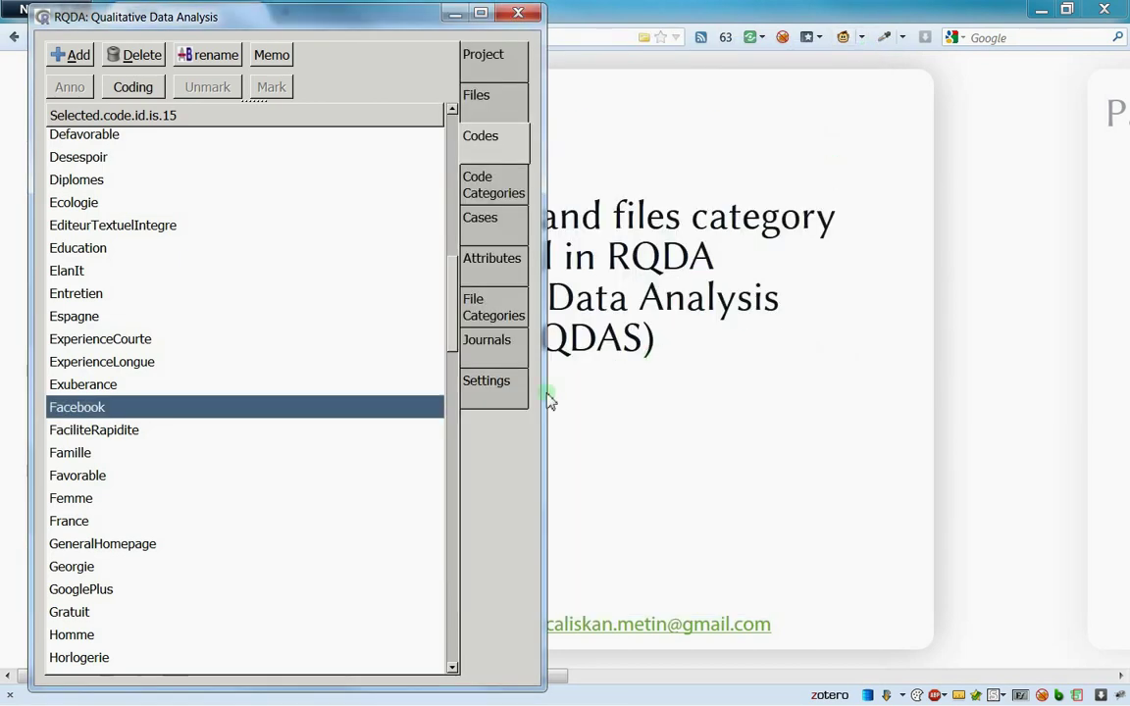
pyautogui.click(495, 400)
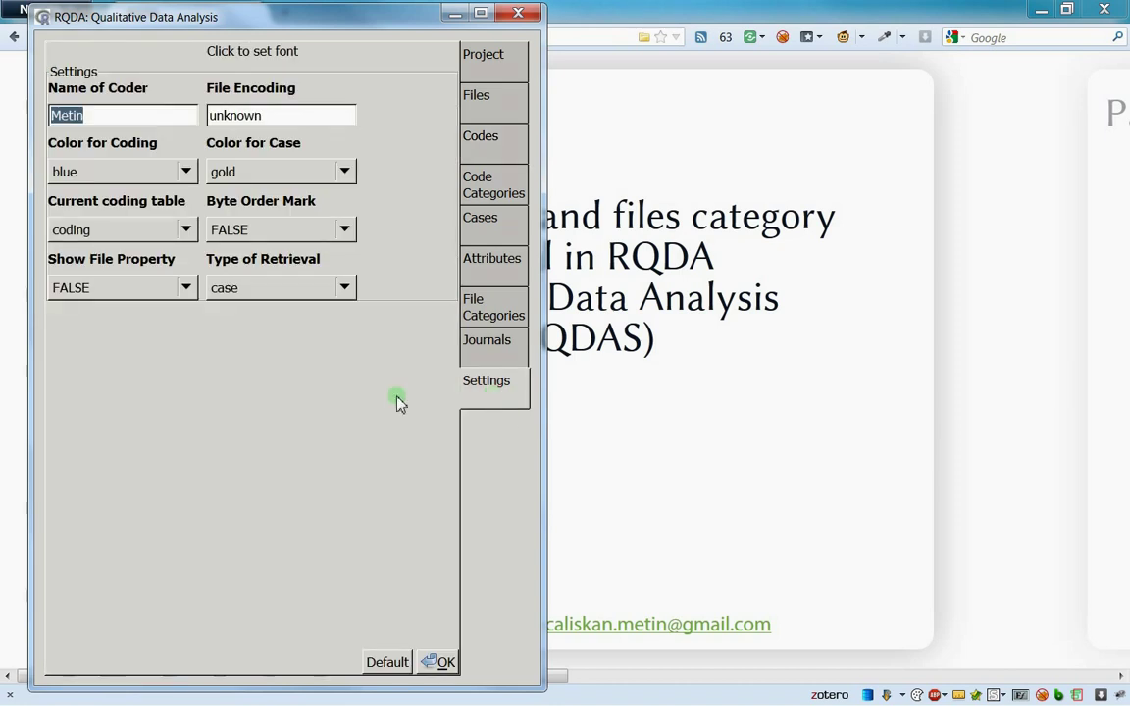
pyautogui.click(256, 294)
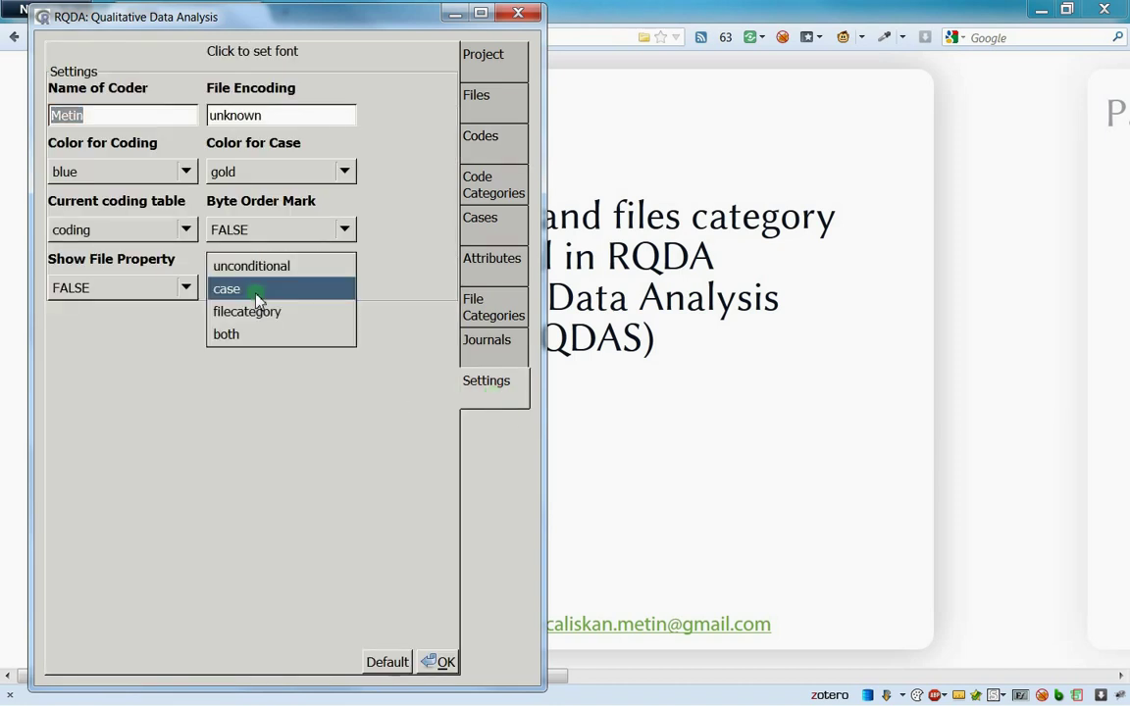
pyautogui.click(248, 342)
pyautogui.click(437, 661)
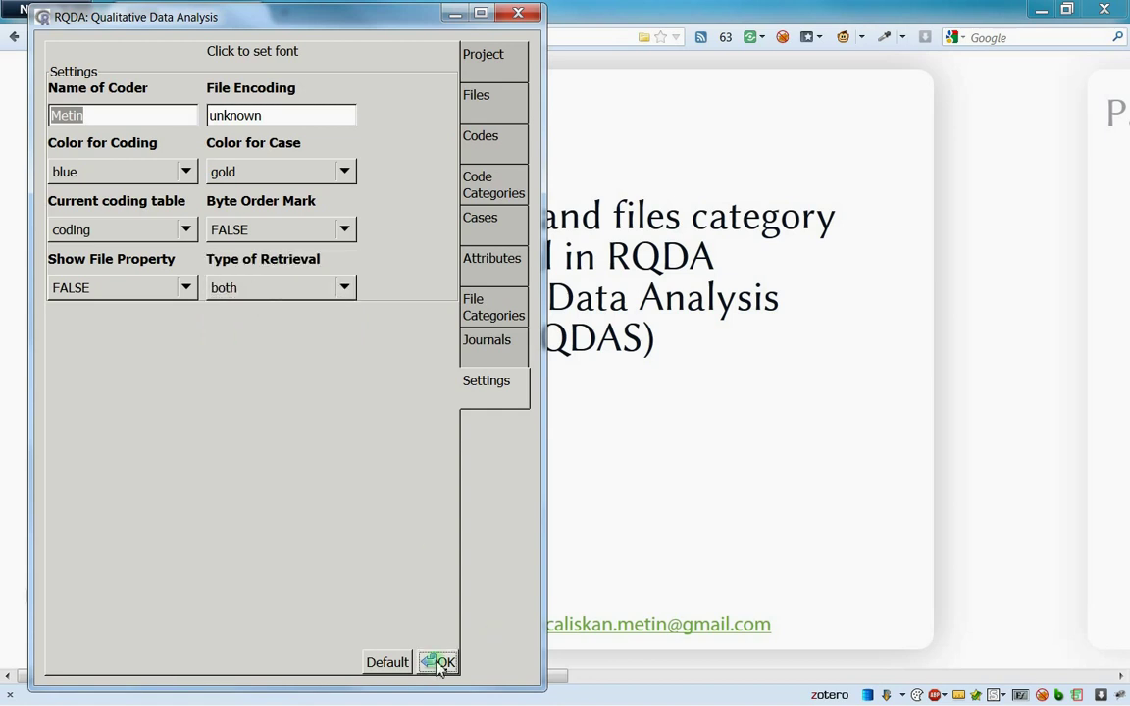
pyautogui.click(277, 295)
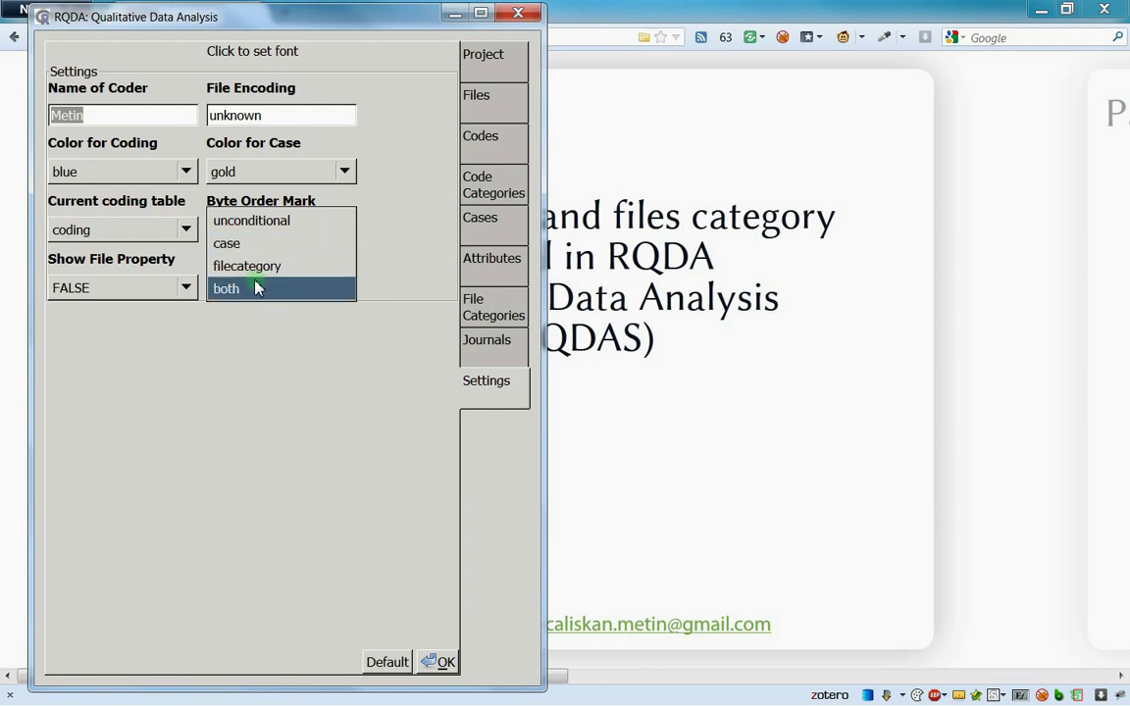
pyautogui.click(254, 288)
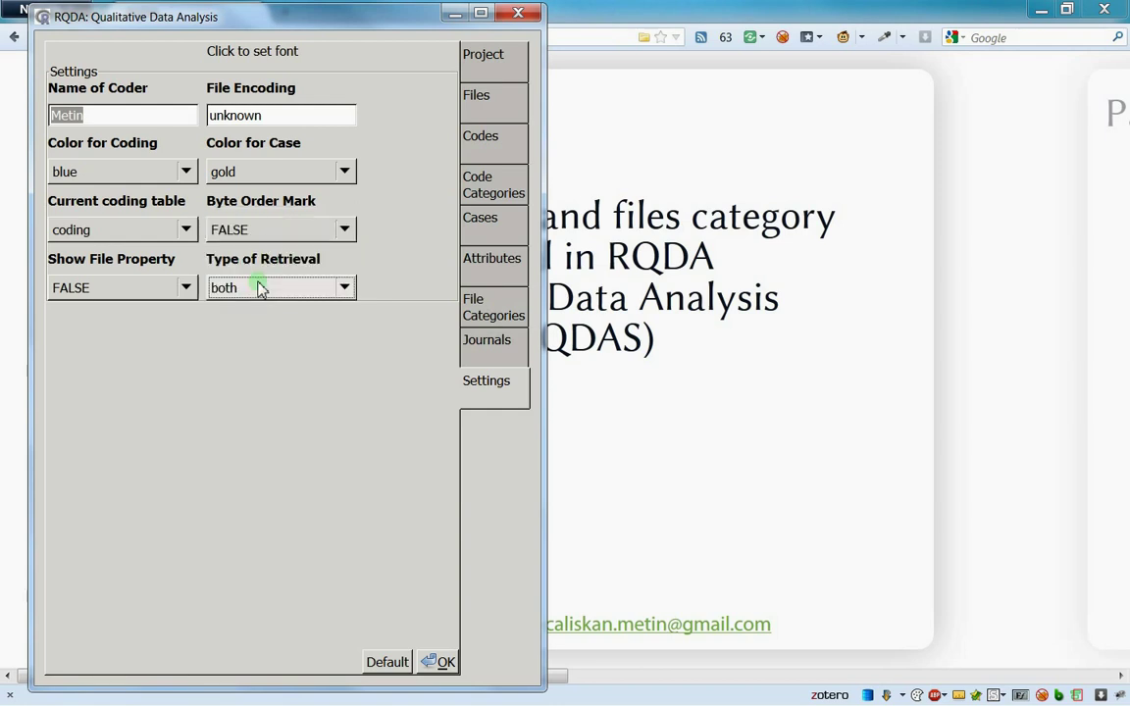
pyautogui.click(438, 664)
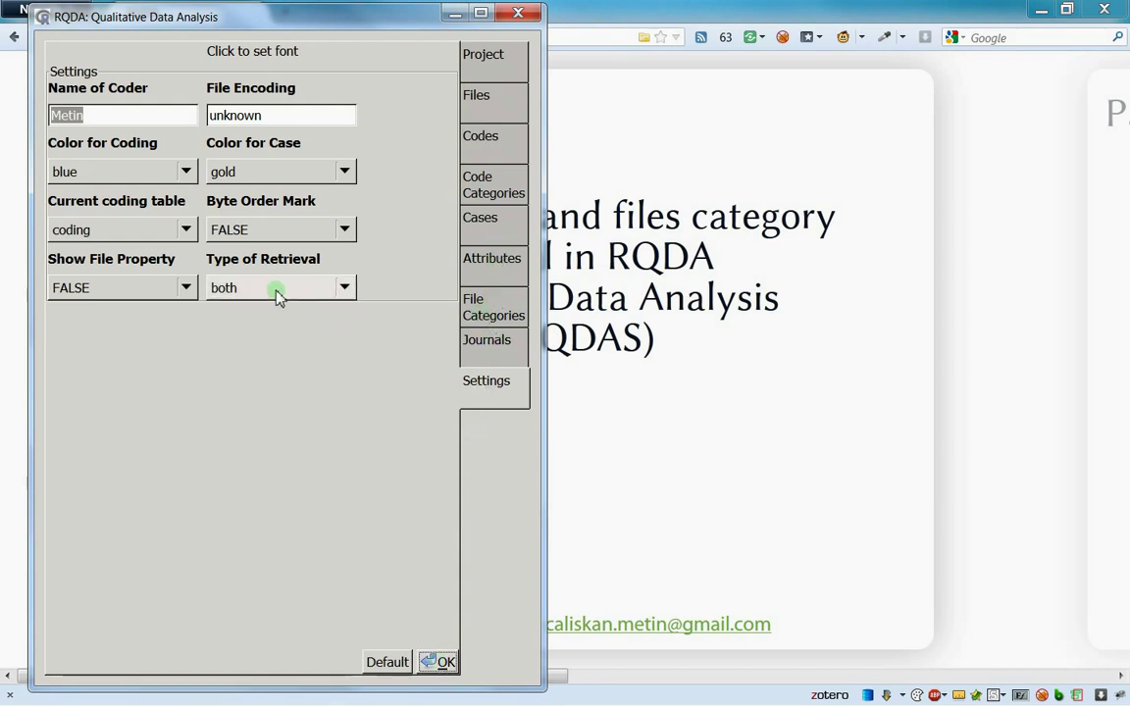
# Filter by the Interviews file category and the Women case.
pyautogui.click(493, 308)
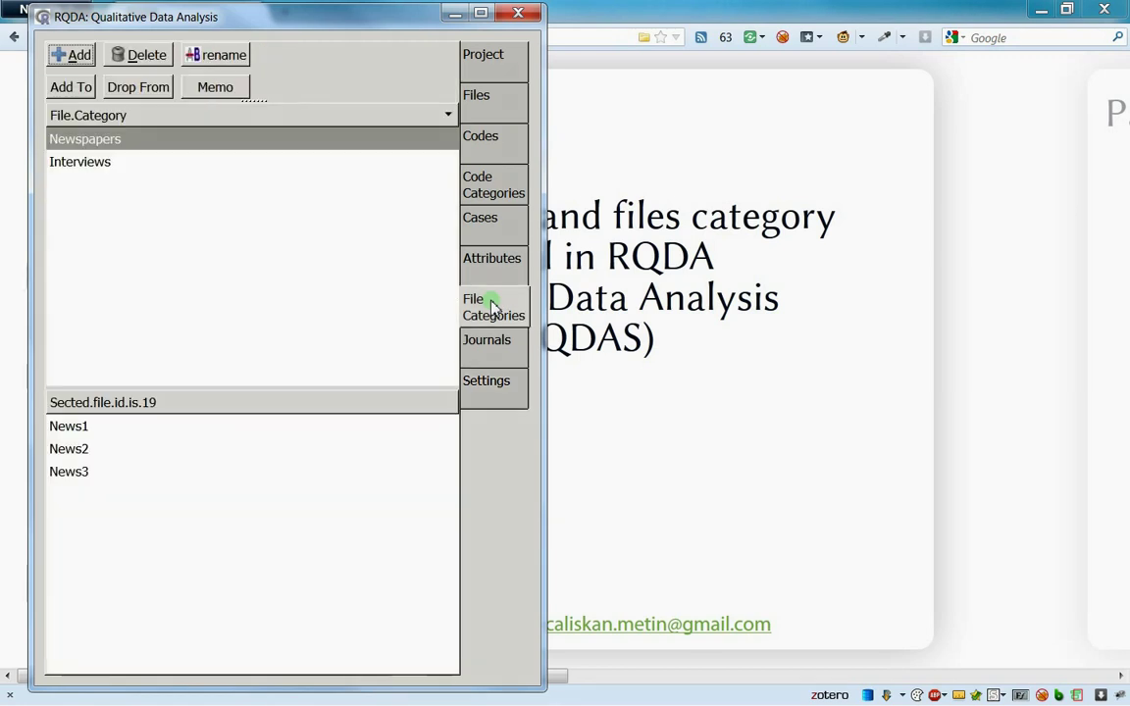
pyautogui.click(110, 141)
pyautogui.click(116, 164)
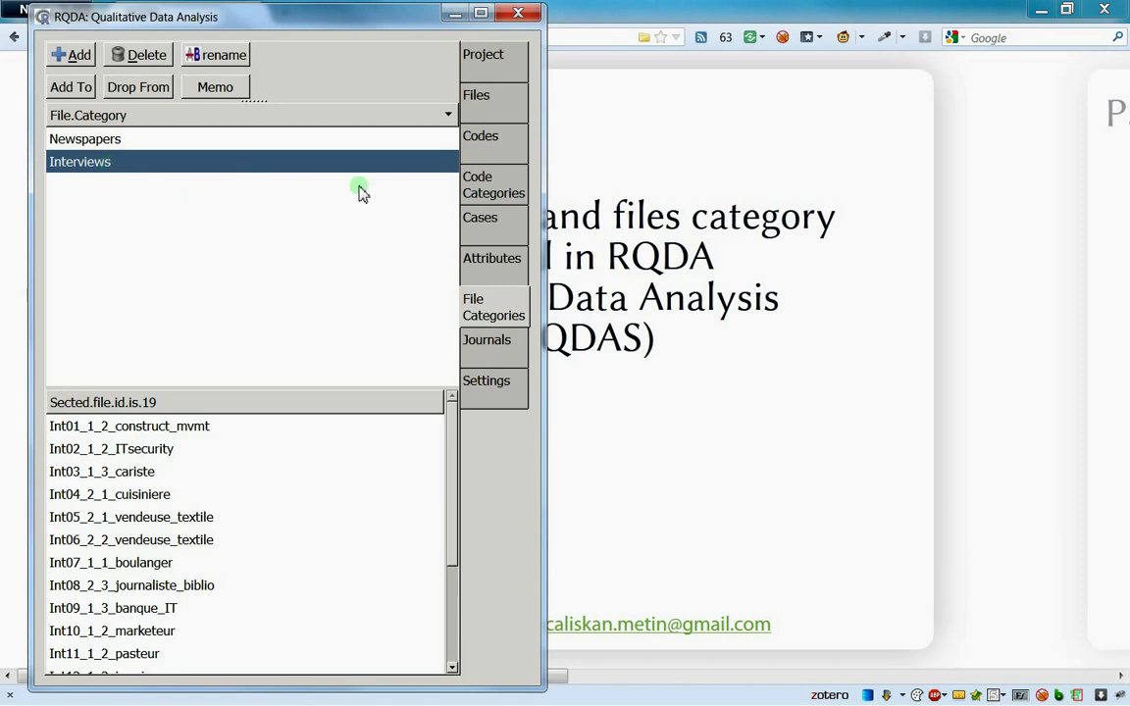
pyautogui.click(505, 312)
pyautogui.click(486, 137)
pyautogui.click(483, 231)
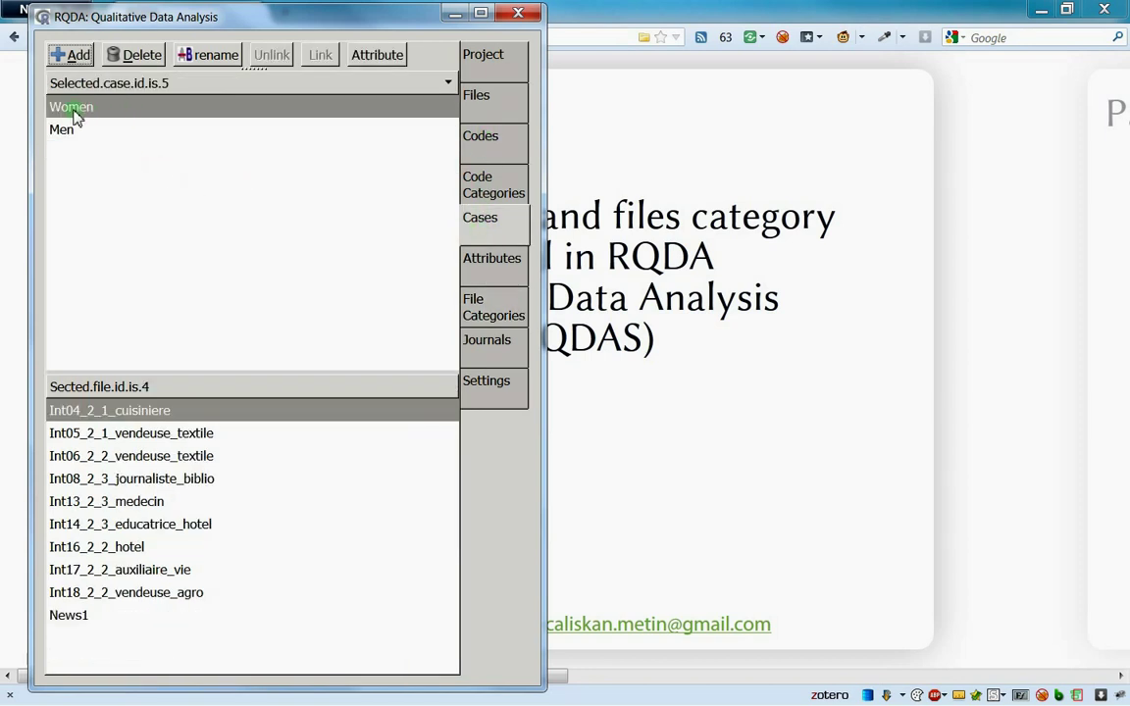
pyautogui.click(110, 110)
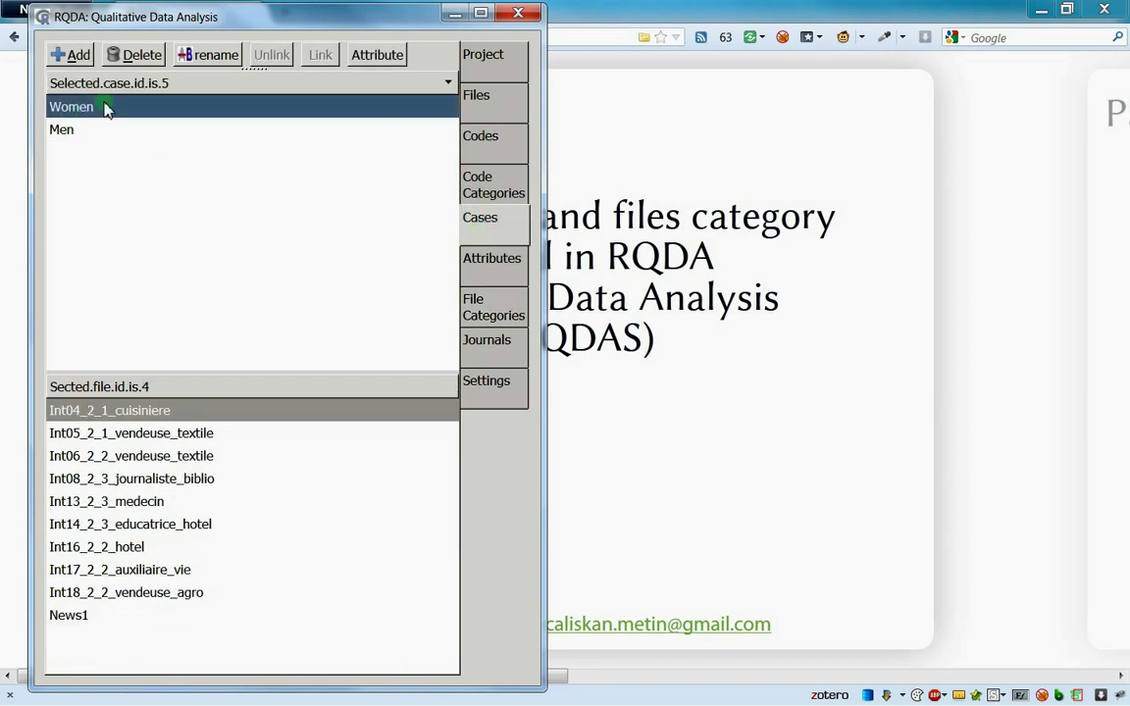
# Retrieve Facebook codings, yielding three passages from Int05, Int14 and Int17.
pyautogui.click(478, 145)
pyautogui.click(101, 408)
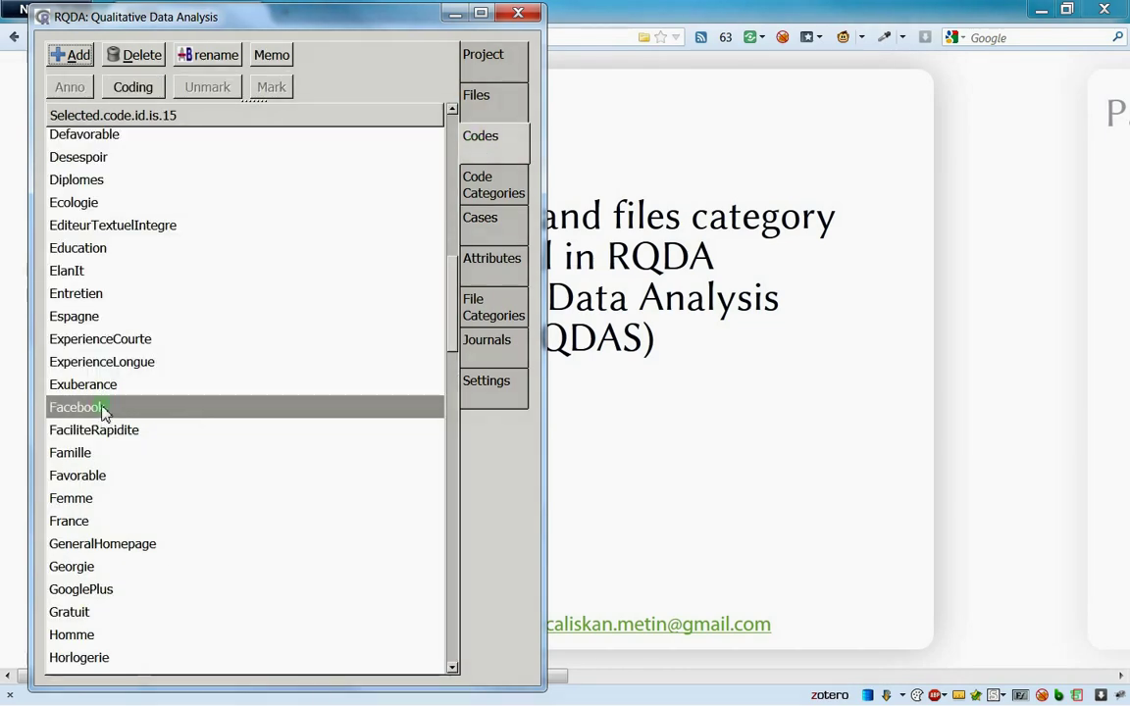
pyautogui.doubleClick(101, 408)
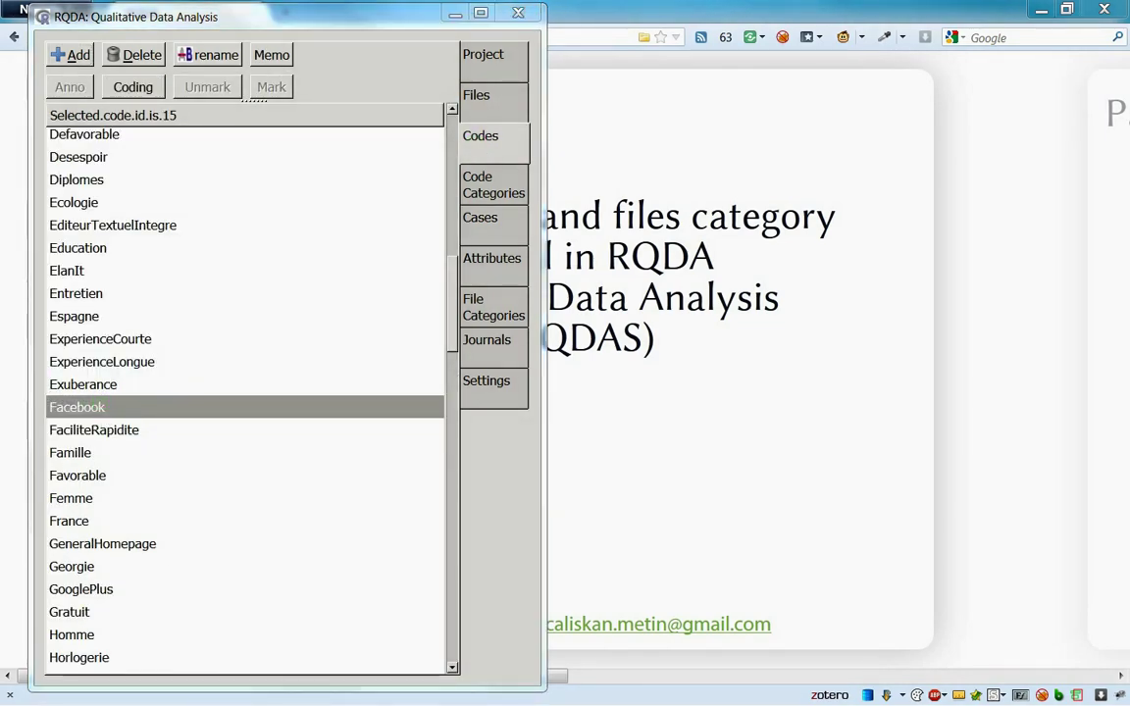
pyautogui.moveTo(579, 203); pyautogui.dragTo(827, 85)
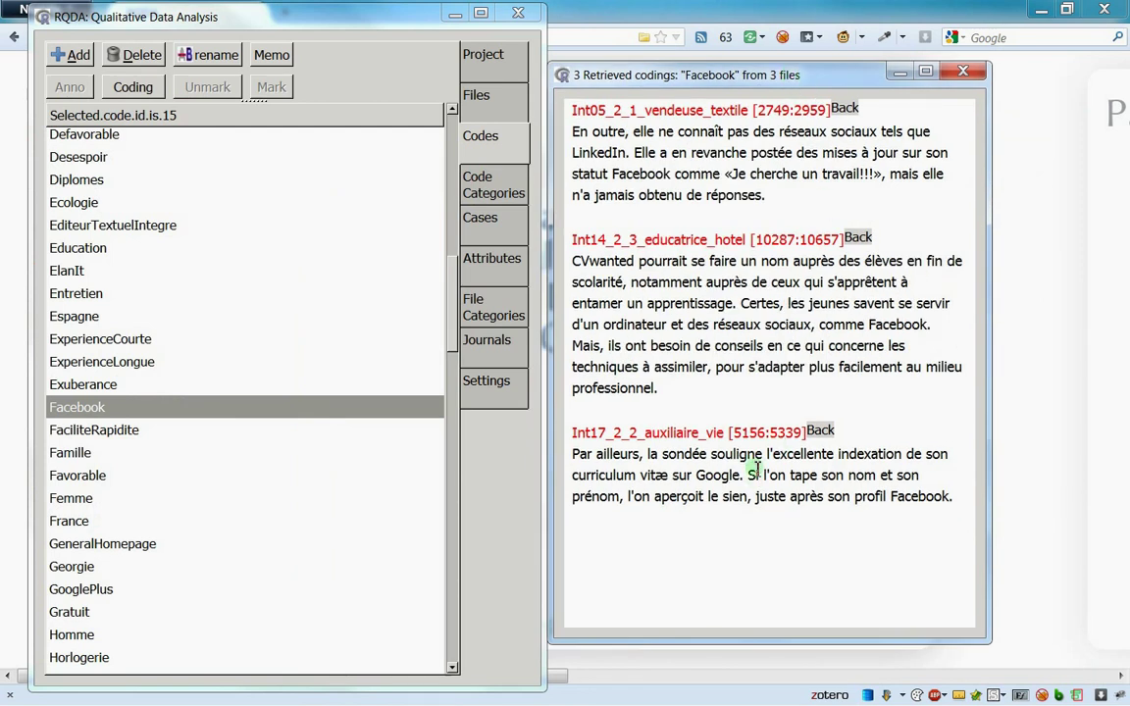
pyautogui.click(620, 454)
# Retrieve Facebook codings for the Newspapers category, a single News1 passage, then close it.
pyautogui.click(964, 73)
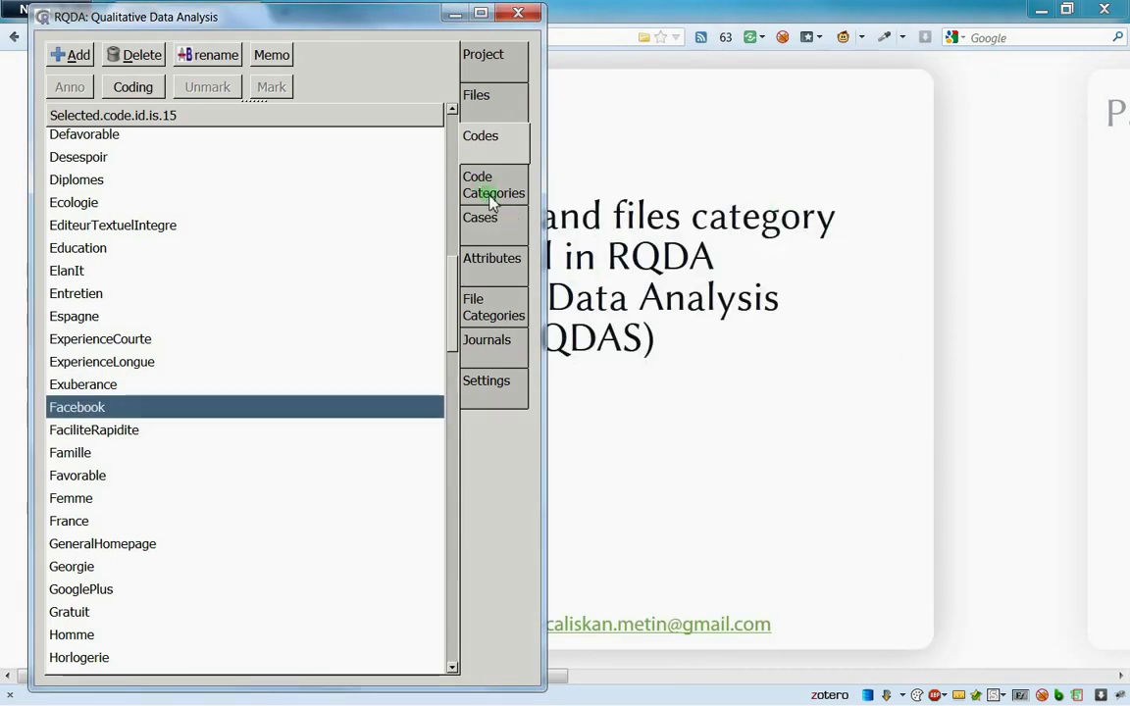
pyautogui.click(489, 231)
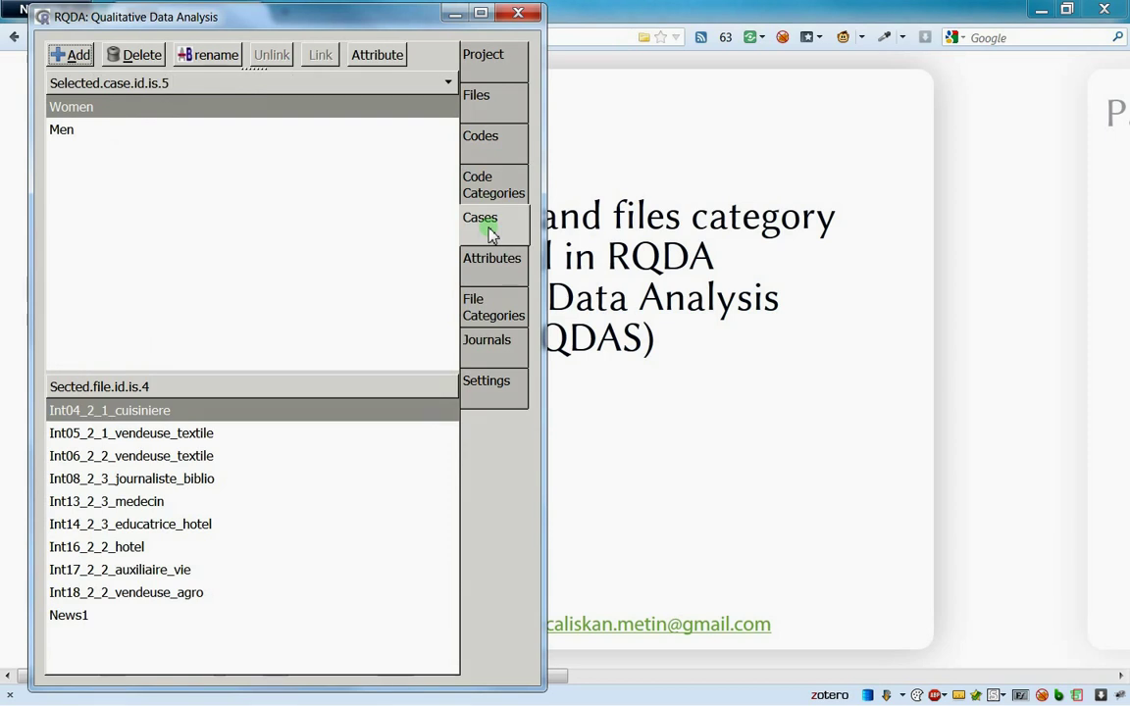
pyautogui.click(481, 316)
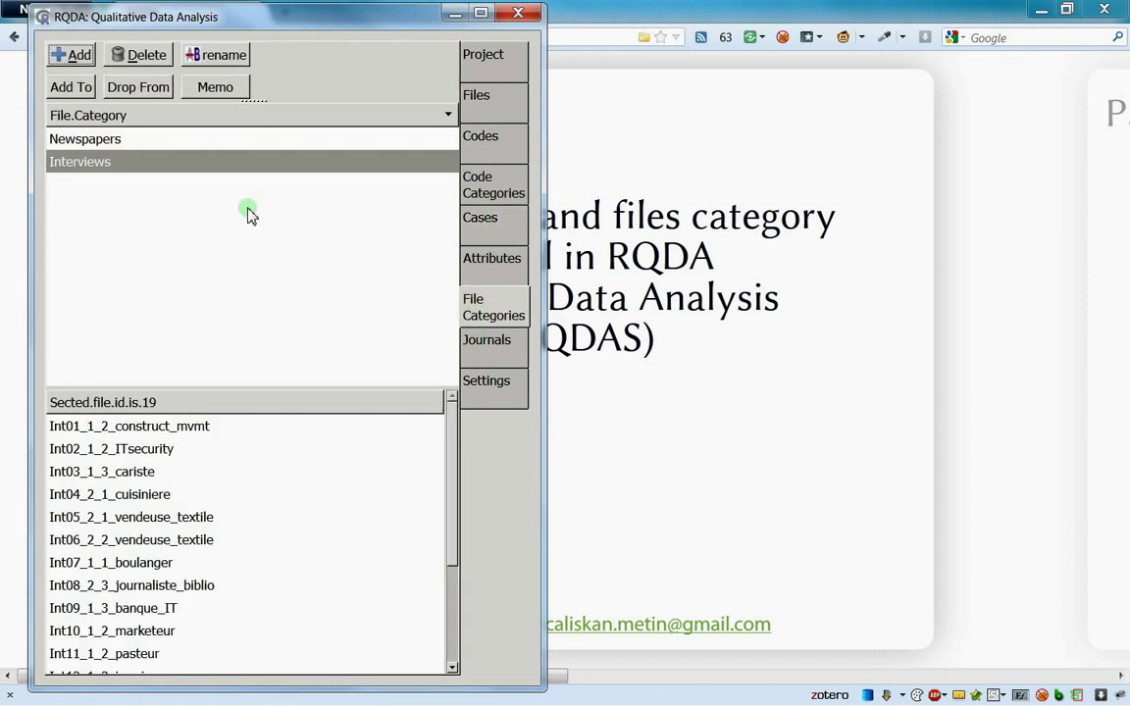
pyautogui.click(122, 142)
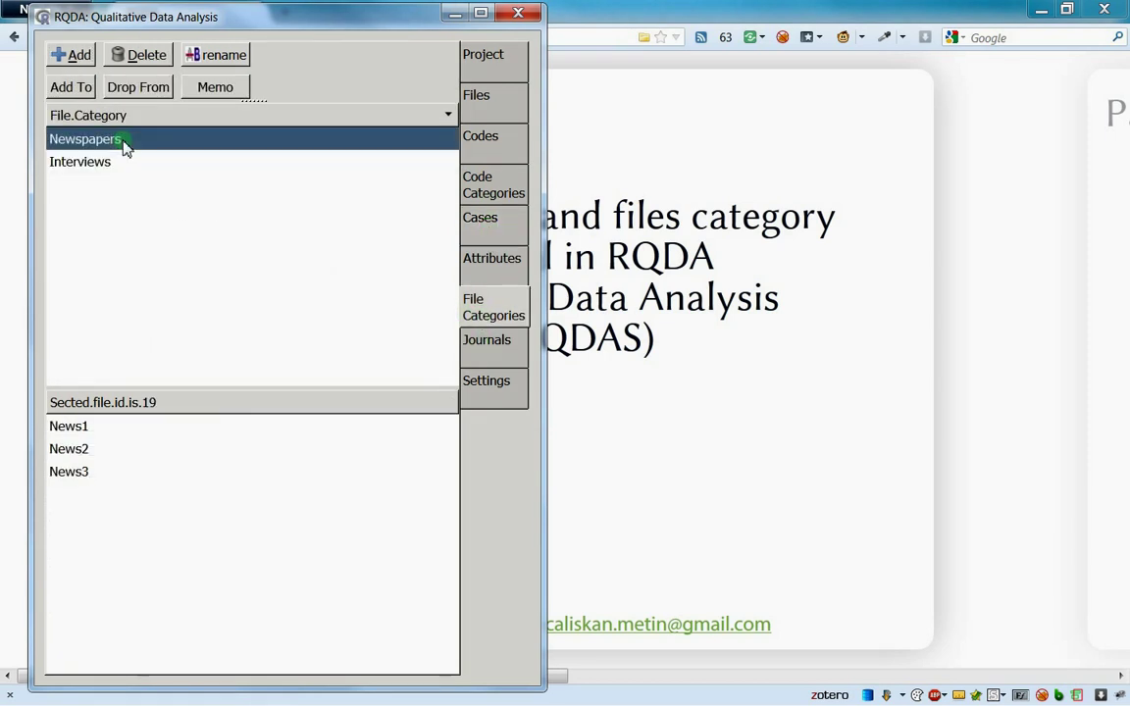
pyautogui.click(490, 133)
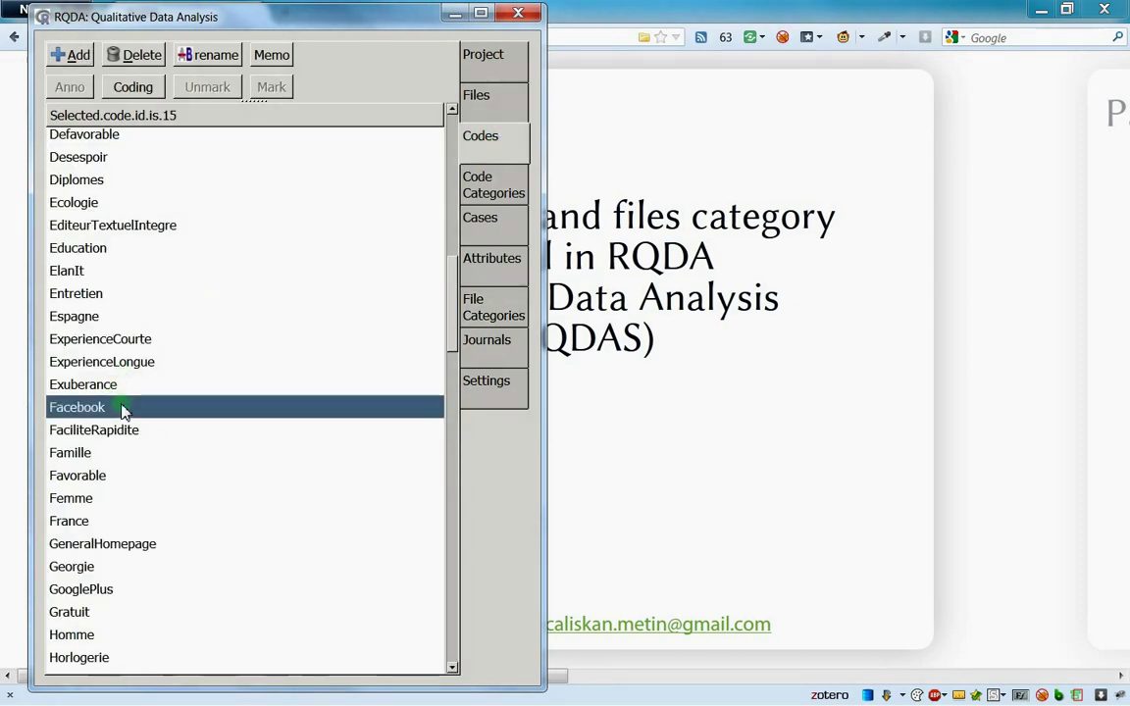
pyautogui.moveTo(343, 154); pyautogui.dragTo(731, 135)
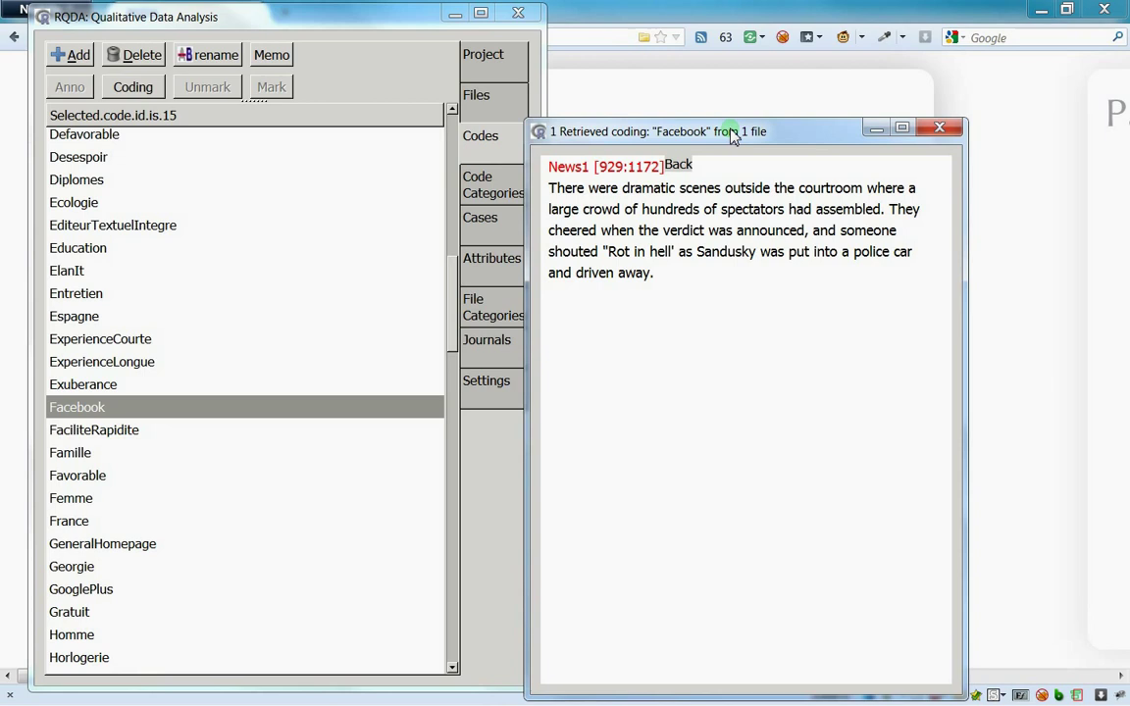
pyautogui.click(939, 129)
pyautogui.click(488, 201)
pyautogui.click(492, 233)
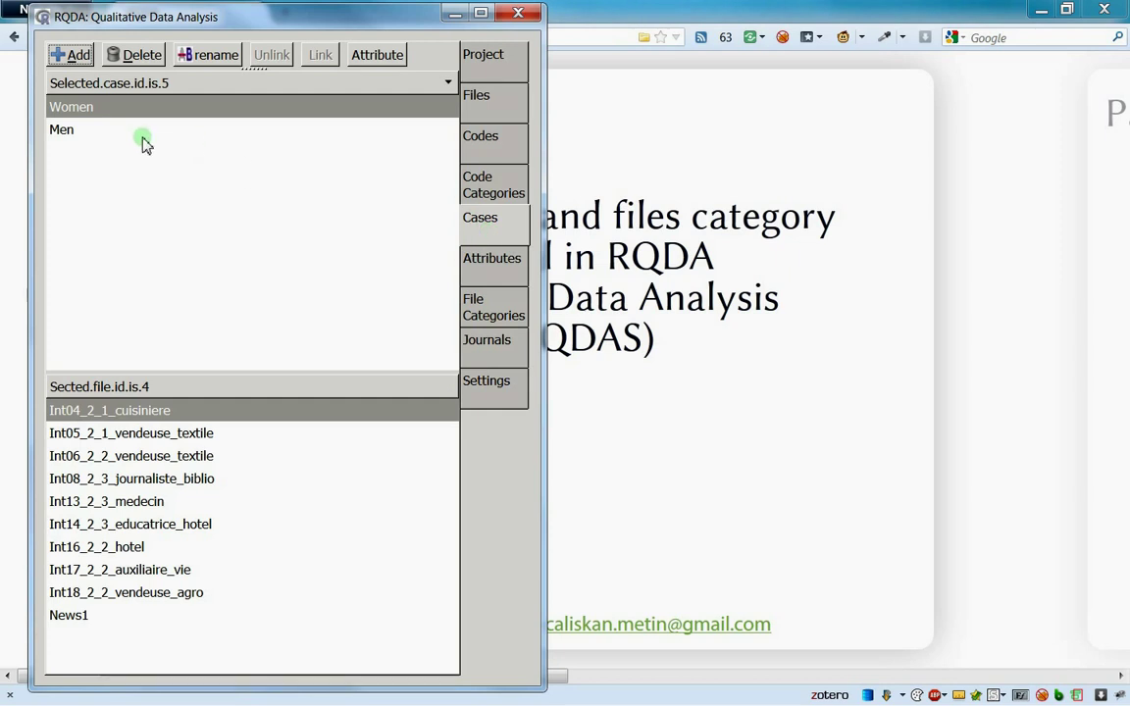
# Filter to the Interviews category and Men case, then review Facebook's six codings from four files.
pyautogui.click(495, 307)
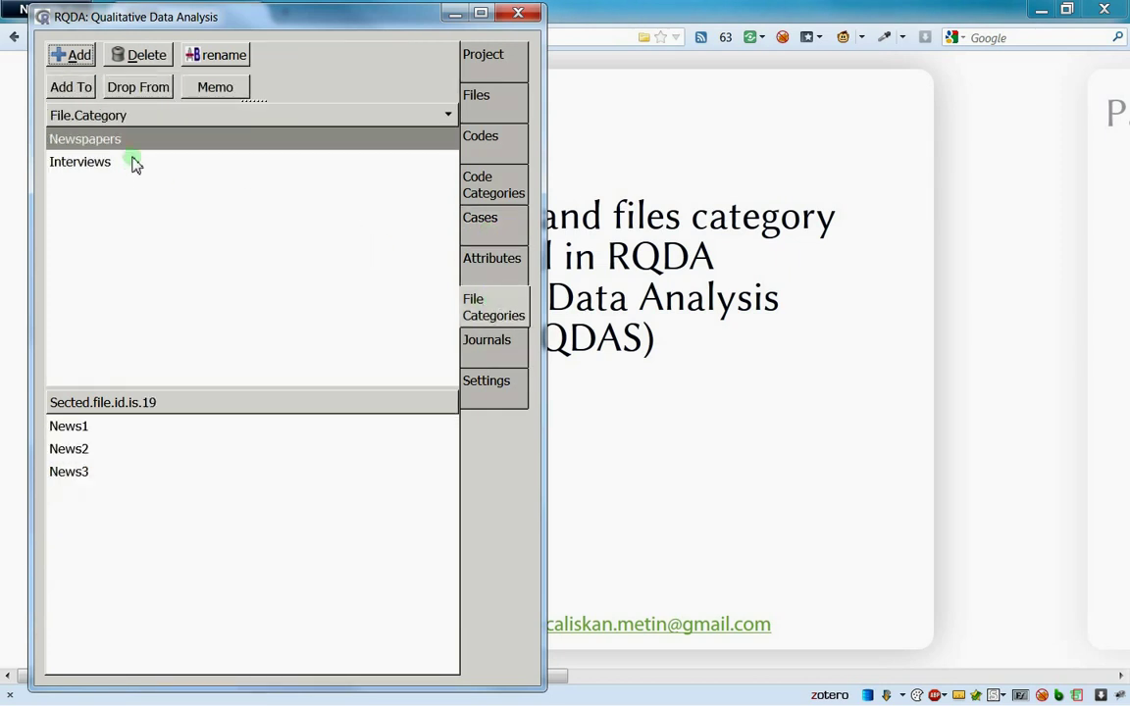
pyautogui.click(114, 159)
pyautogui.click(480, 226)
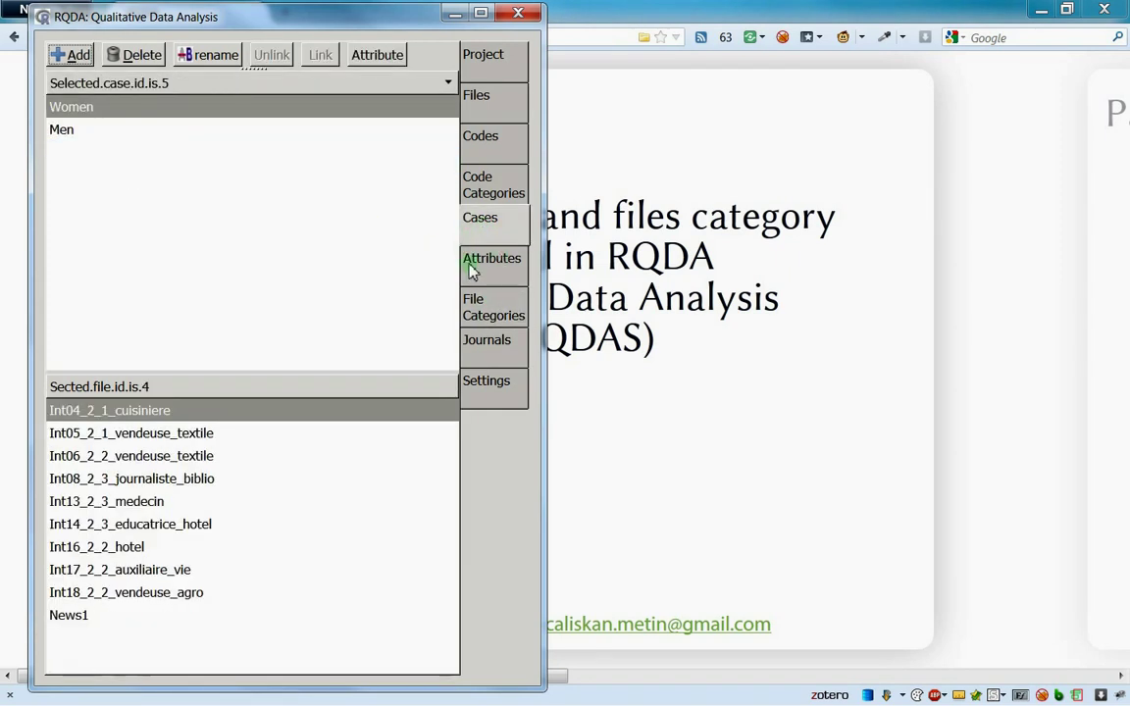
pyautogui.click(78, 133)
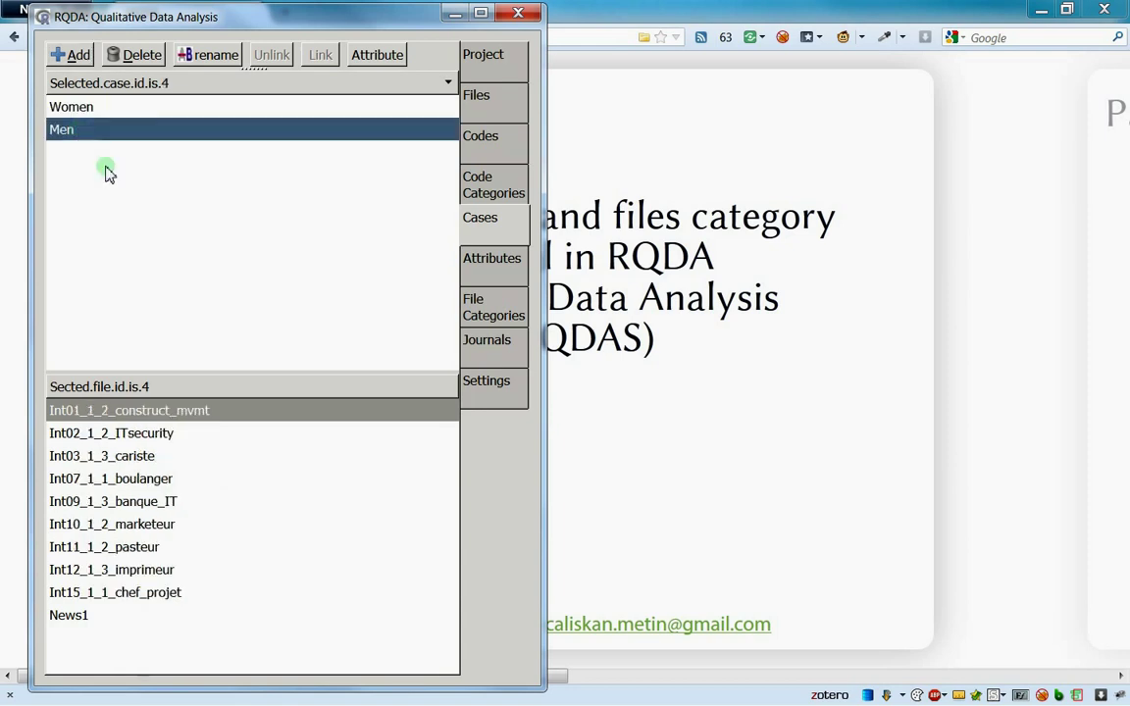
pyautogui.click(478, 139)
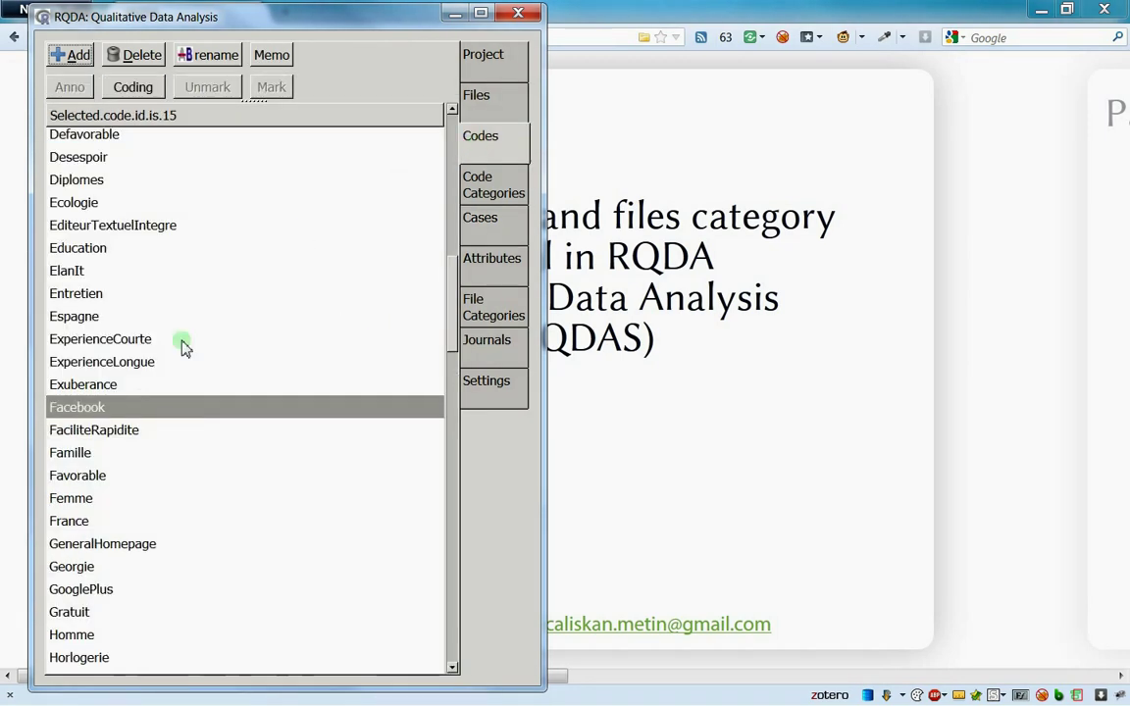
pyautogui.doubleClick(155, 417)
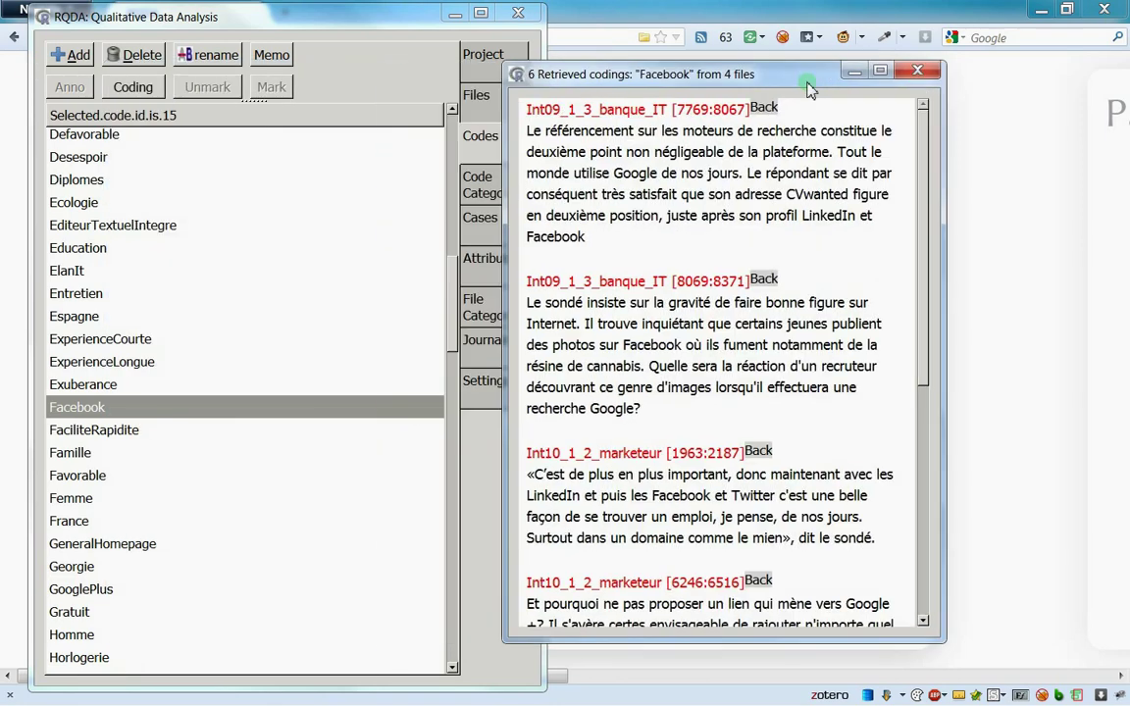
pyautogui.moveTo(810, 88); pyautogui.dragTo(779, 74)
pyautogui.scroll(-5, 824, 286)
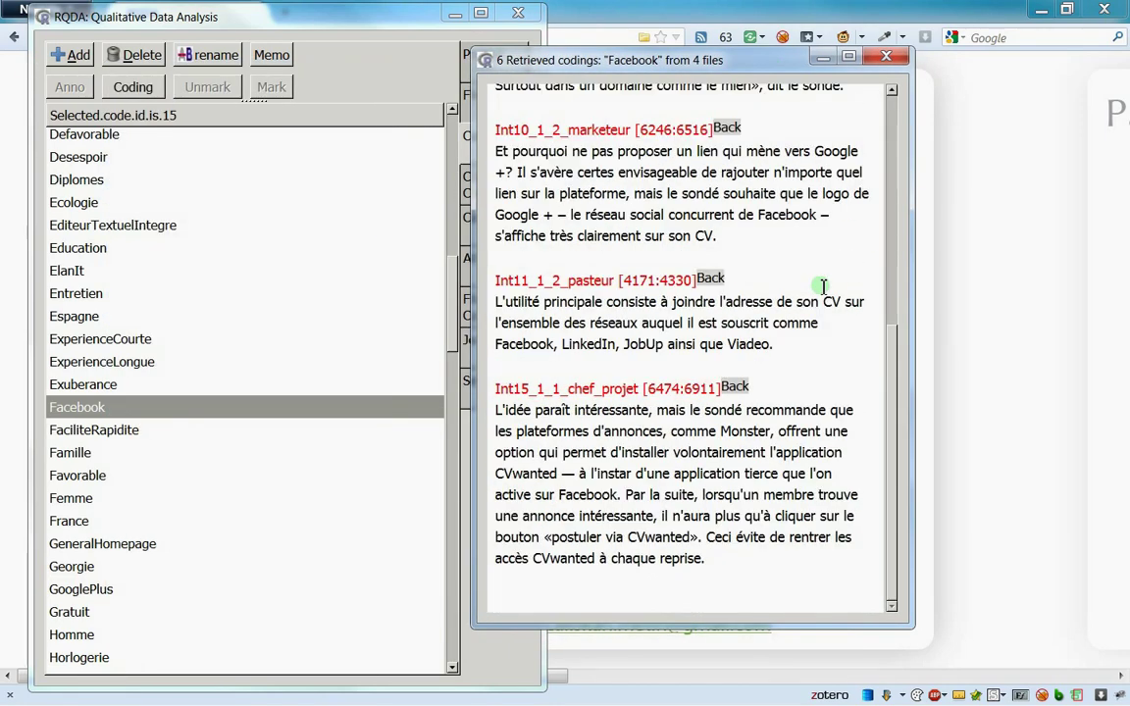
pyautogui.scroll(5, 824, 285)
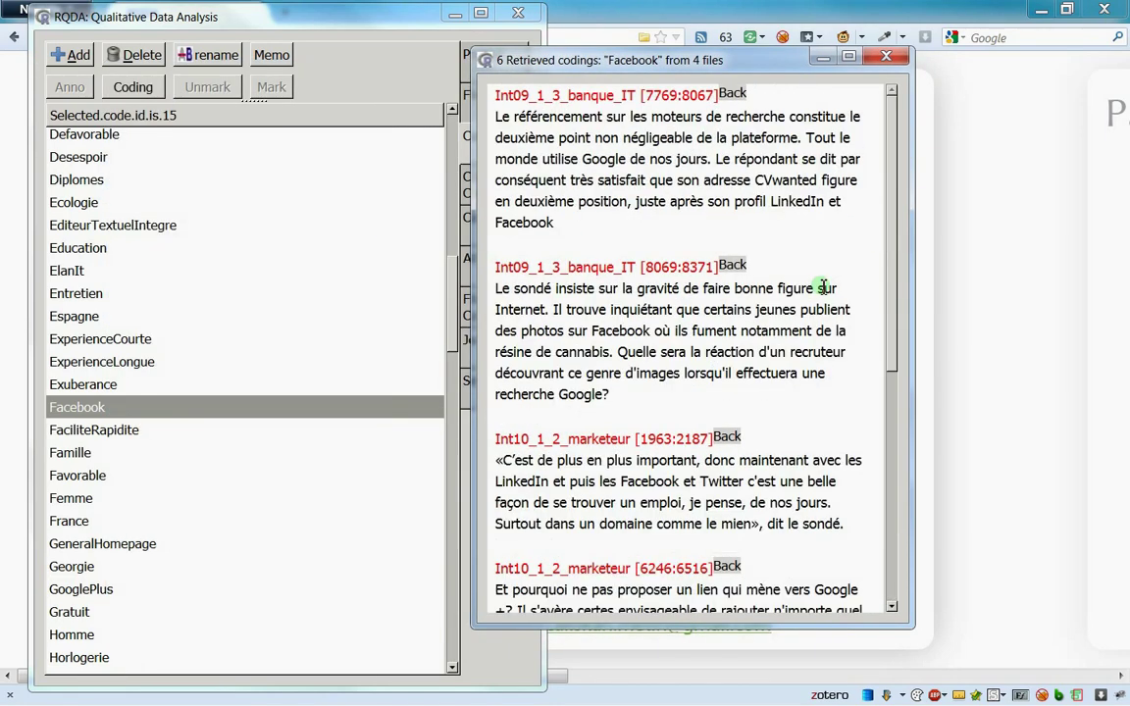
pyautogui.click(888, 59)
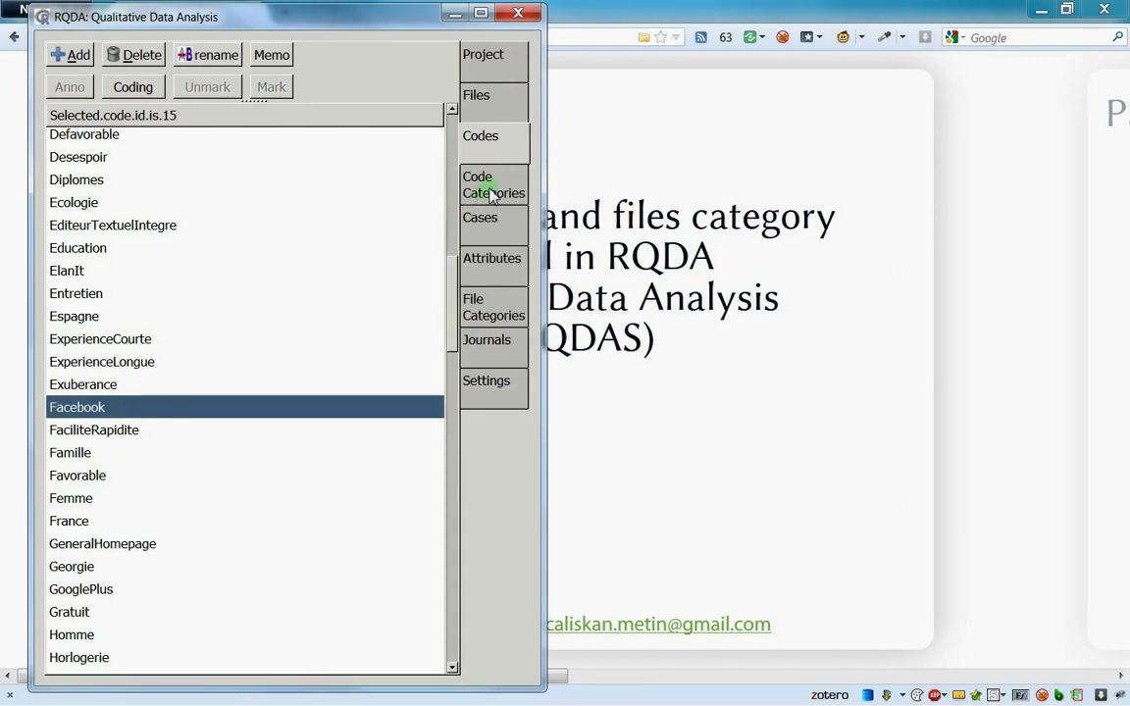
# Search and scroll the Codes list from CartesVisites down to locate the LinkedIn code.
pyautogui.scroll(5, 166, 401)
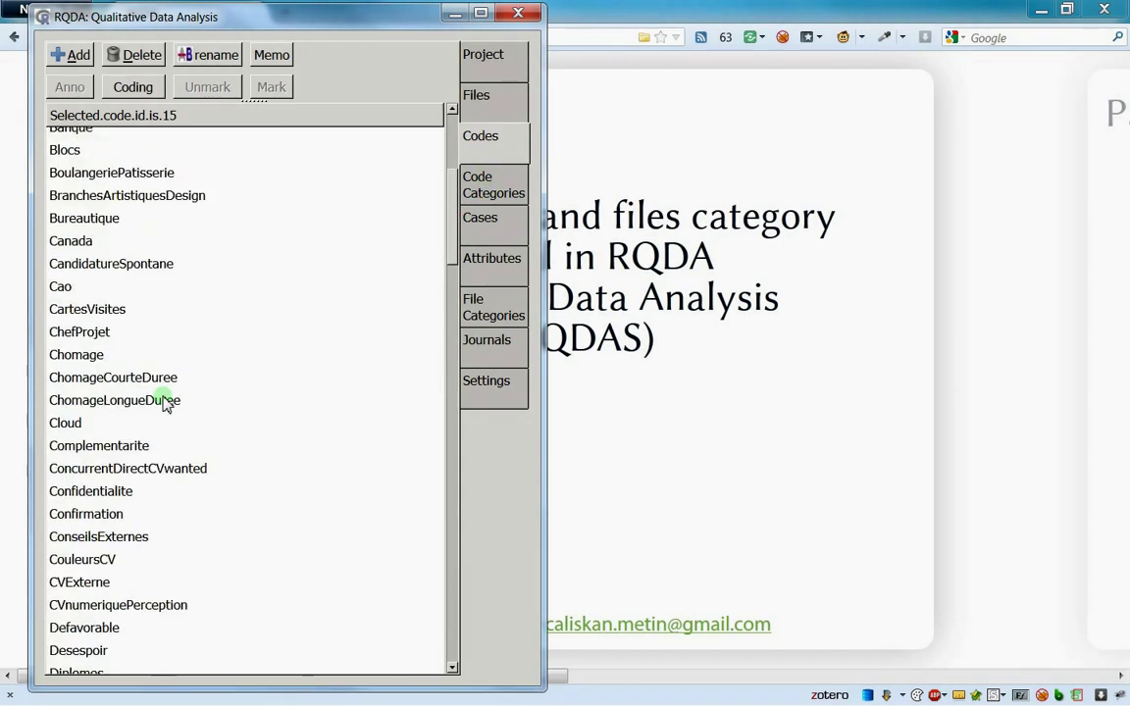
pyautogui.click(143, 312)
pyautogui.keyDown('ctrl'); pyautogui.click(143, 312); pyautogui.keyUp('ctrl')
pyautogui.hotkey('ctrl', 'f')
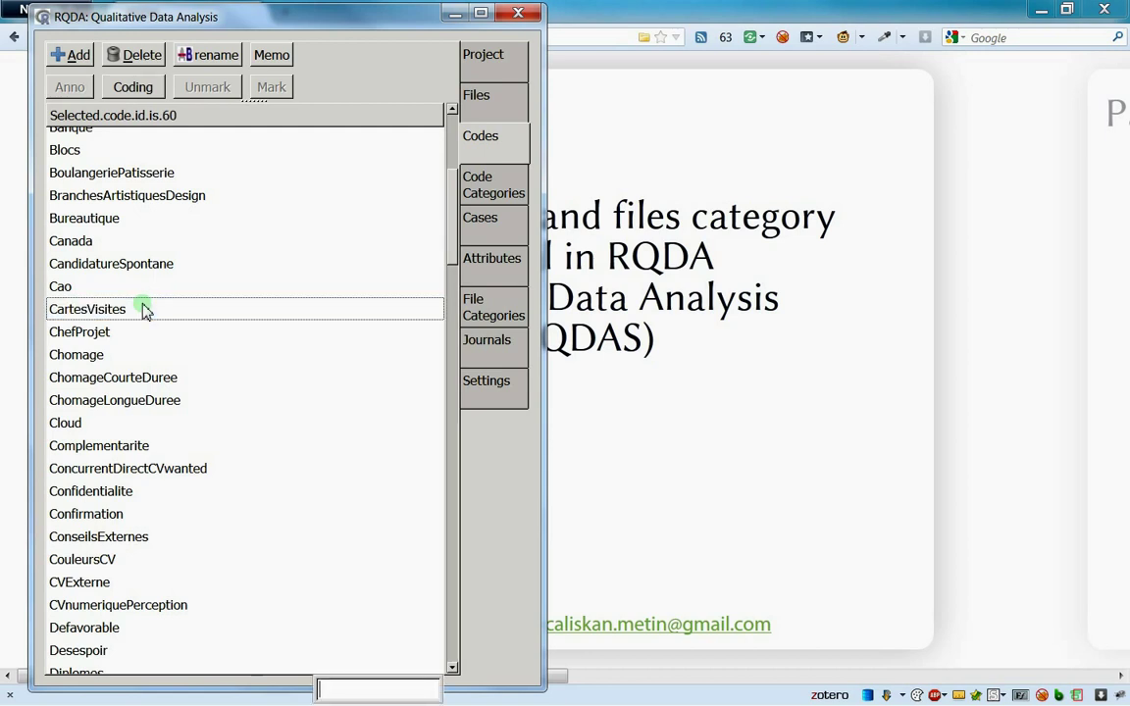
pyautogui.click(143, 310)
pyautogui.scroll(-6, 132, 424)
pyautogui.scroll(-3, 113, 441)
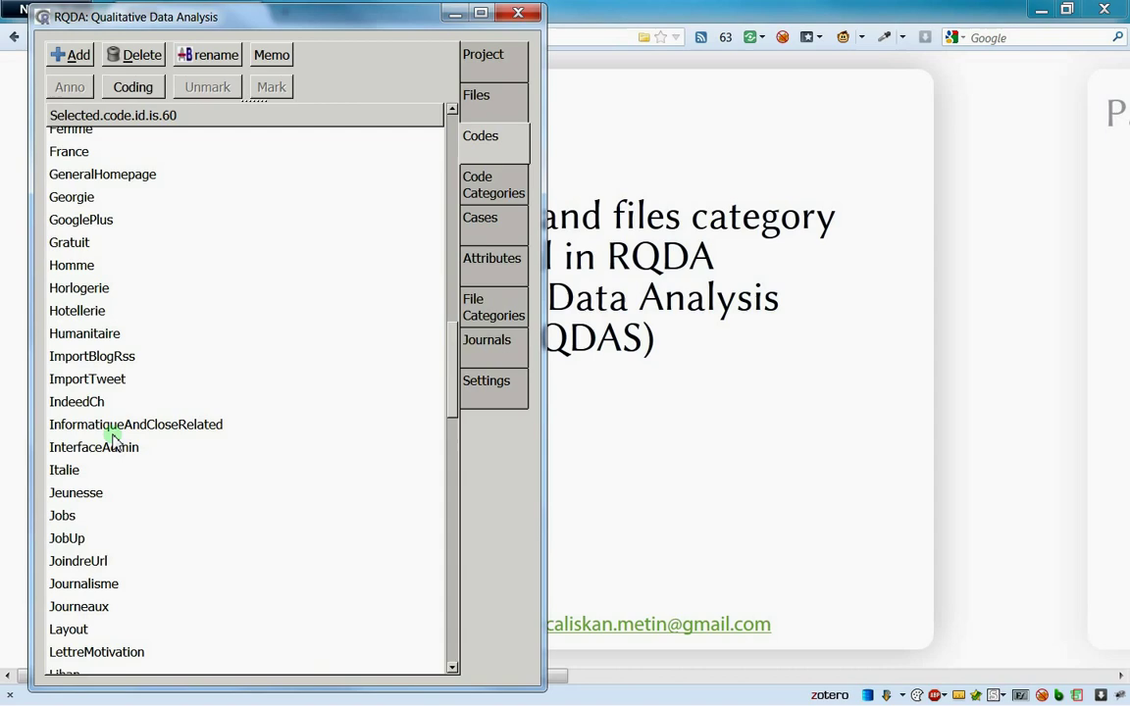
pyautogui.scroll(-5, 115, 443)
pyautogui.scroll(-3, 115, 444)
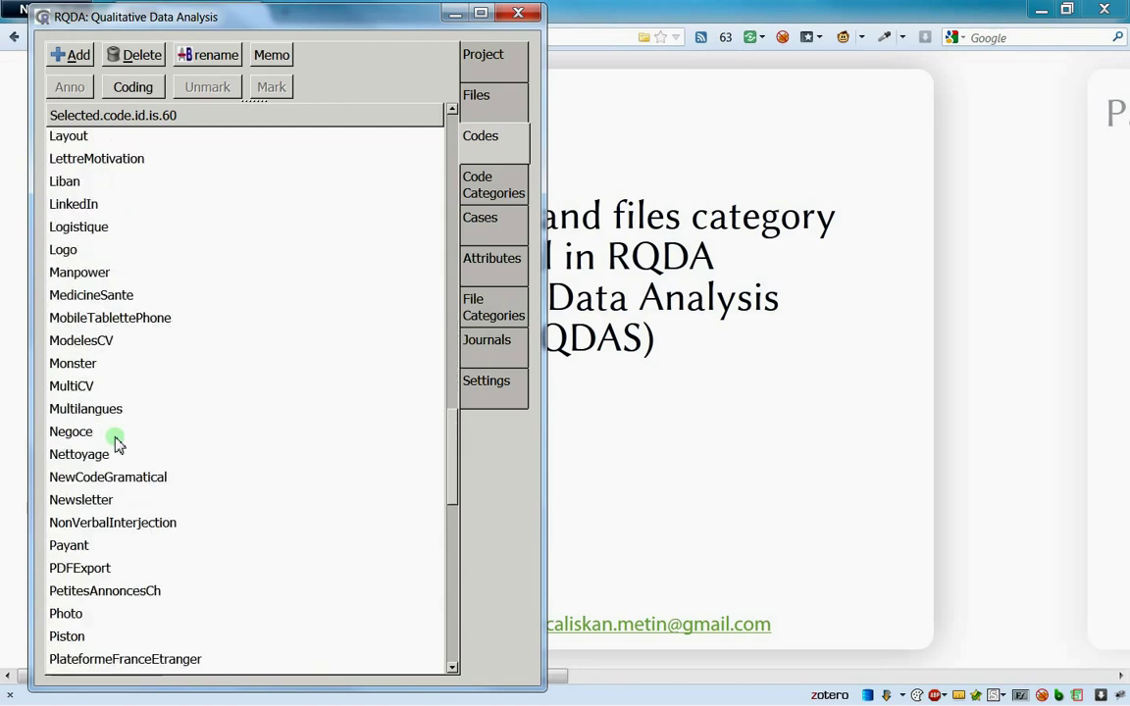
pyautogui.scroll(-4, 115, 443)
pyautogui.scroll(-2, 115, 443)
pyautogui.scroll(-2, 114, 443)
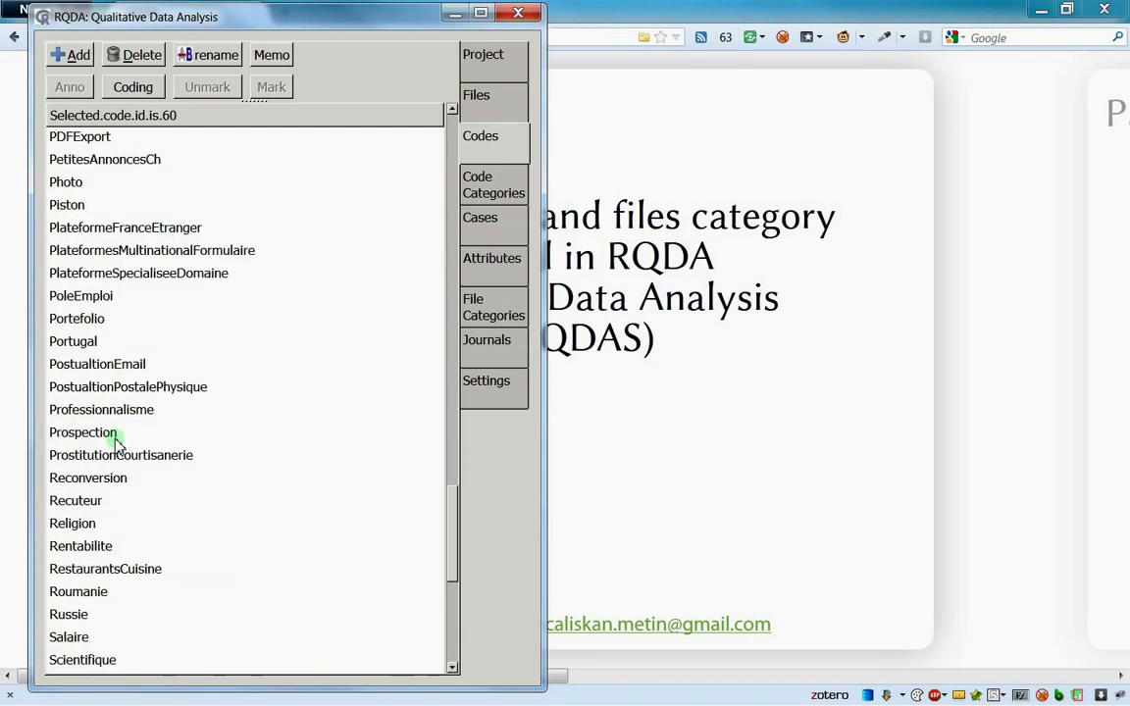
pyautogui.scroll(-2, 114, 443)
pyautogui.scroll(1, 115, 443)
pyautogui.scroll(5, 115, 439)
pyautogui.scroll(3, 115, 434)
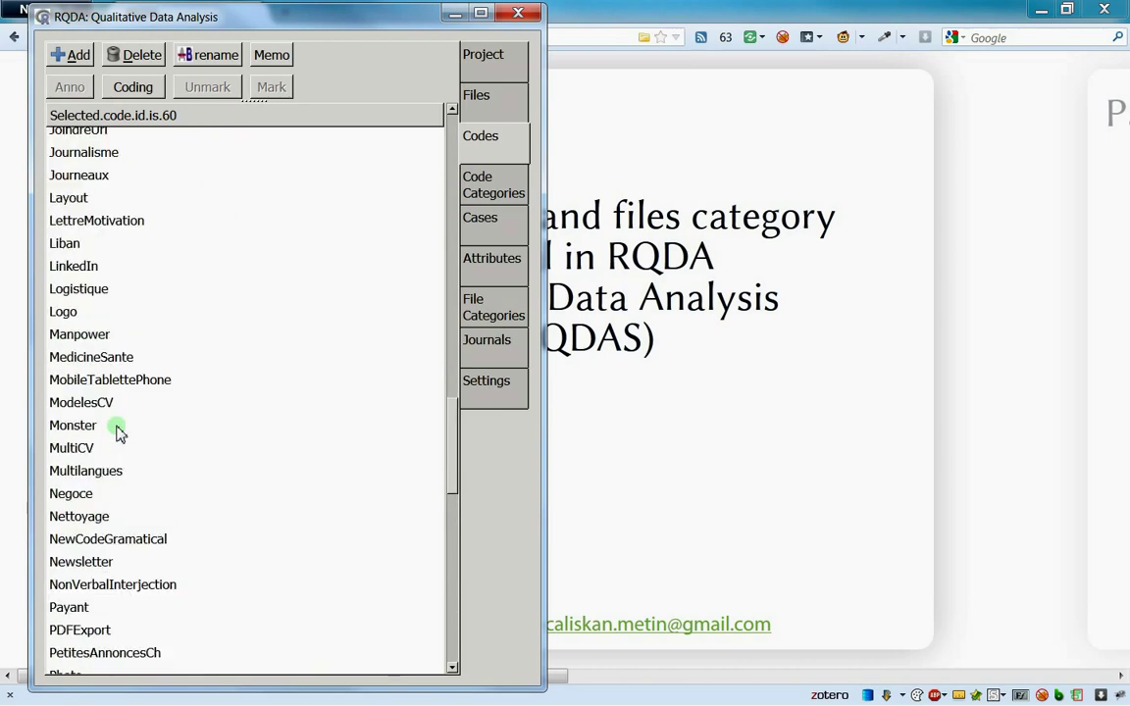
# Review all 15 LinkedIn codings from 9 files in a maximized window, then close it.
pyautogui.doubleClick(78, 266)
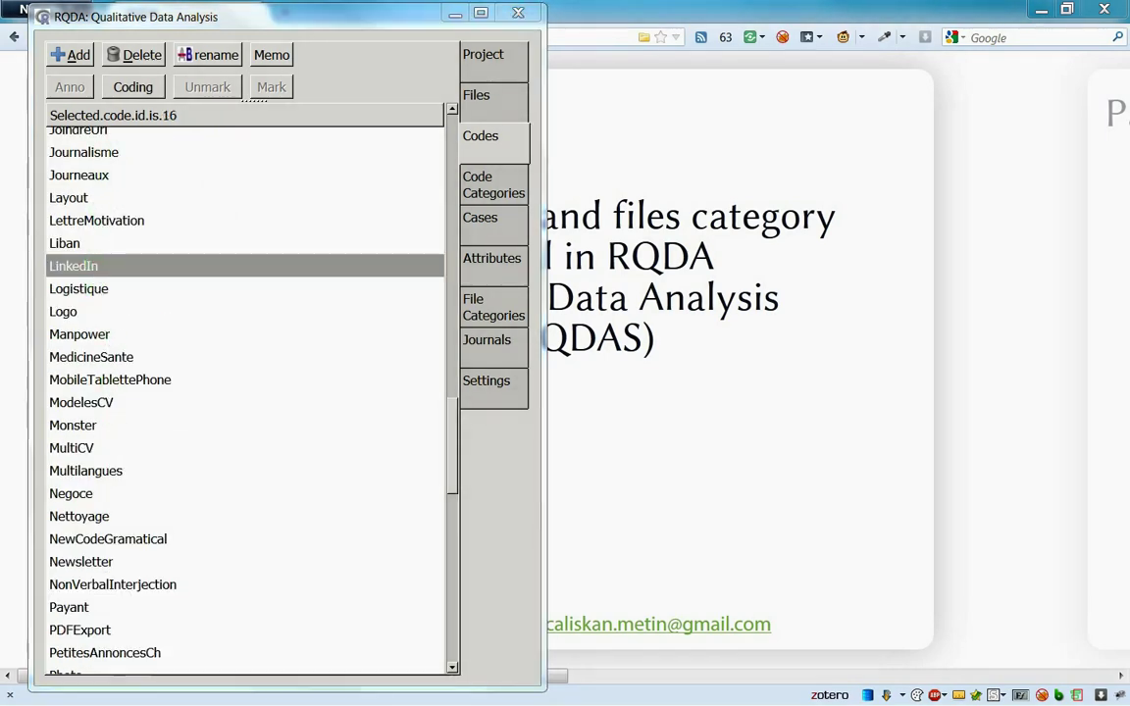
pyautogui.moveTo(603, 169); pyautogui.dragTo(968, 140)
pyautogui.doubleClick(968, 140)
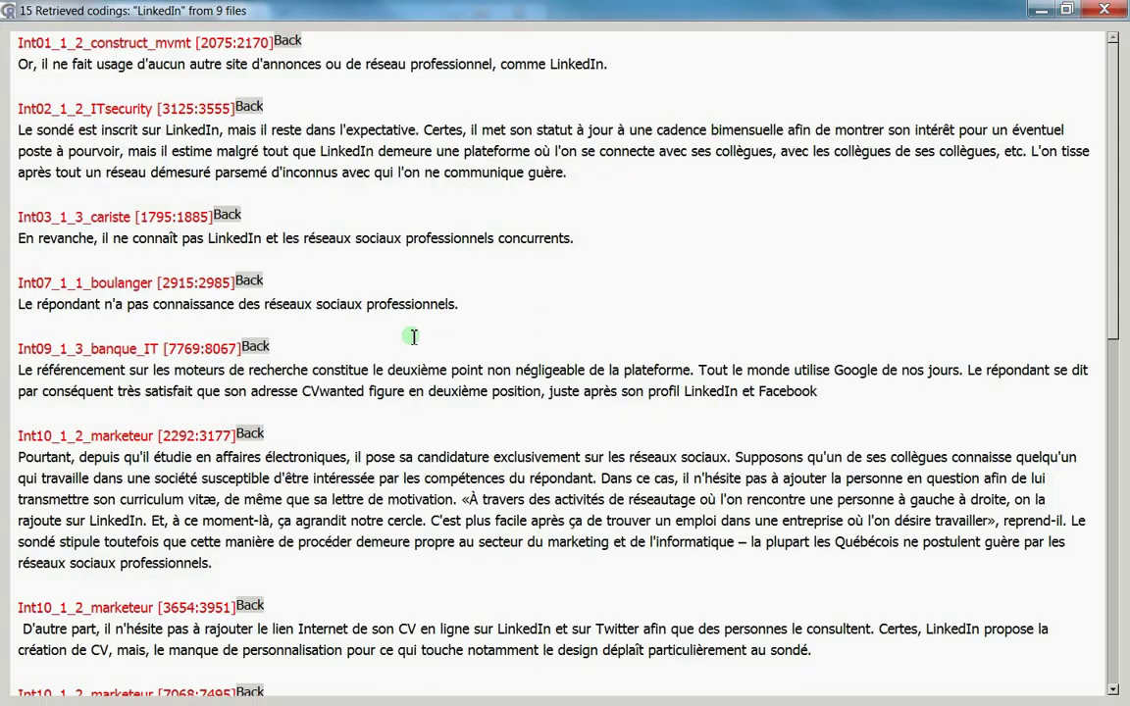
pyautogui.scroll(-5, 424, 278)
pyautogui.scroll(-7, 424, 278)
pyautogui.scroll(-2, 426, 277)
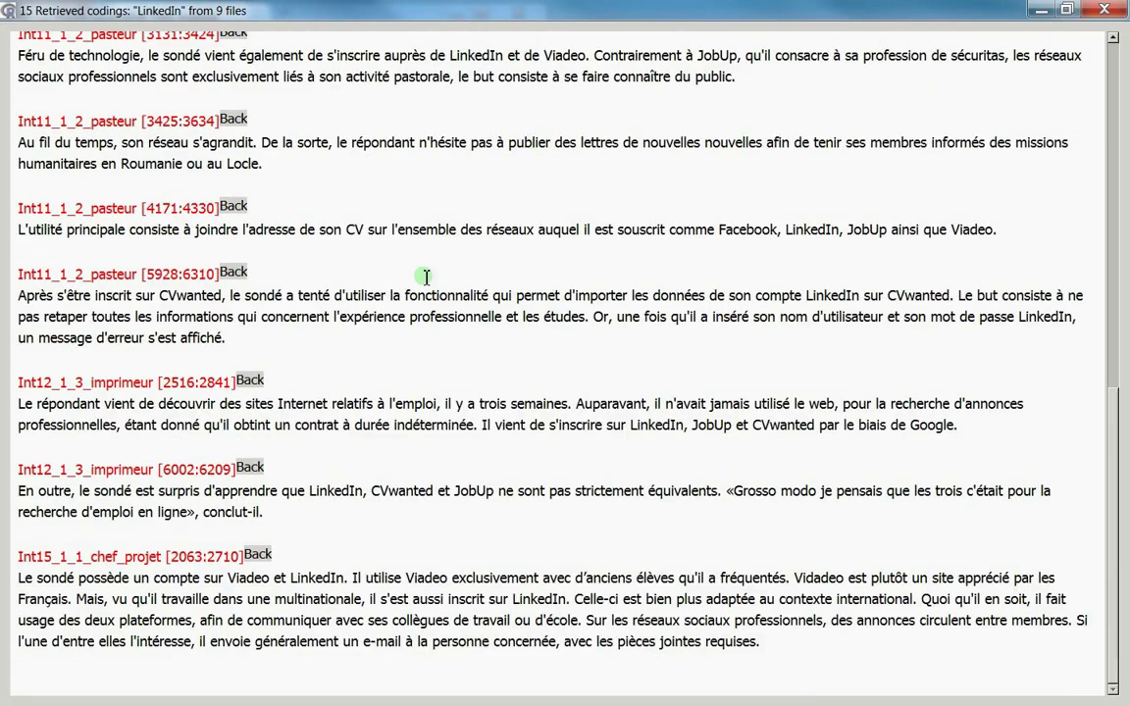
pyautogui.scroll(10, 426, 278)
pyautogui.scroll(3, 427, 278)
pyautogui.click(1105, 8)
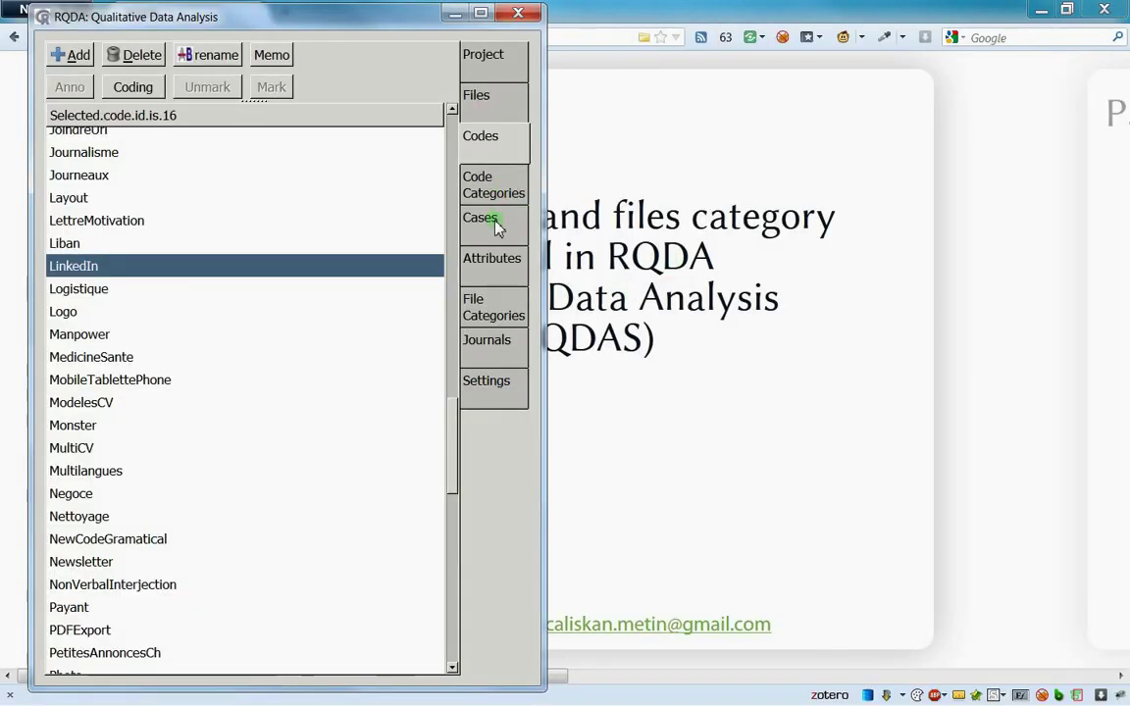
# Check the code and file categories, then choose the Women case.
pyautogui.click(493, 188)
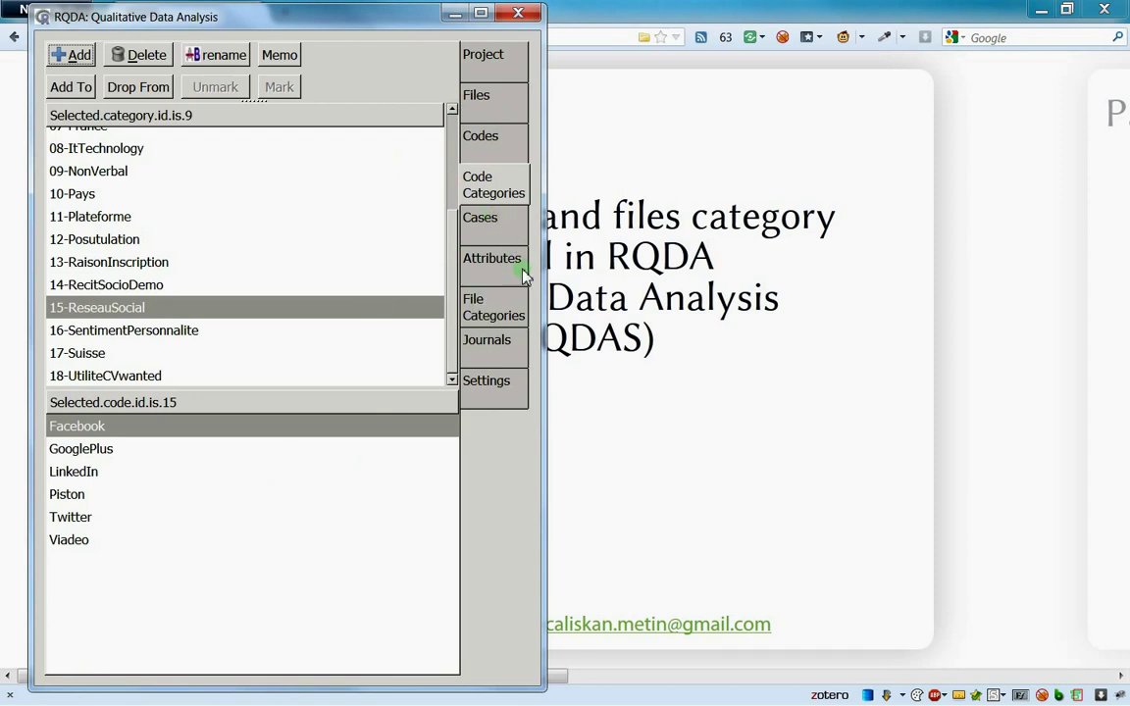
pyautogui.click(492, 312)
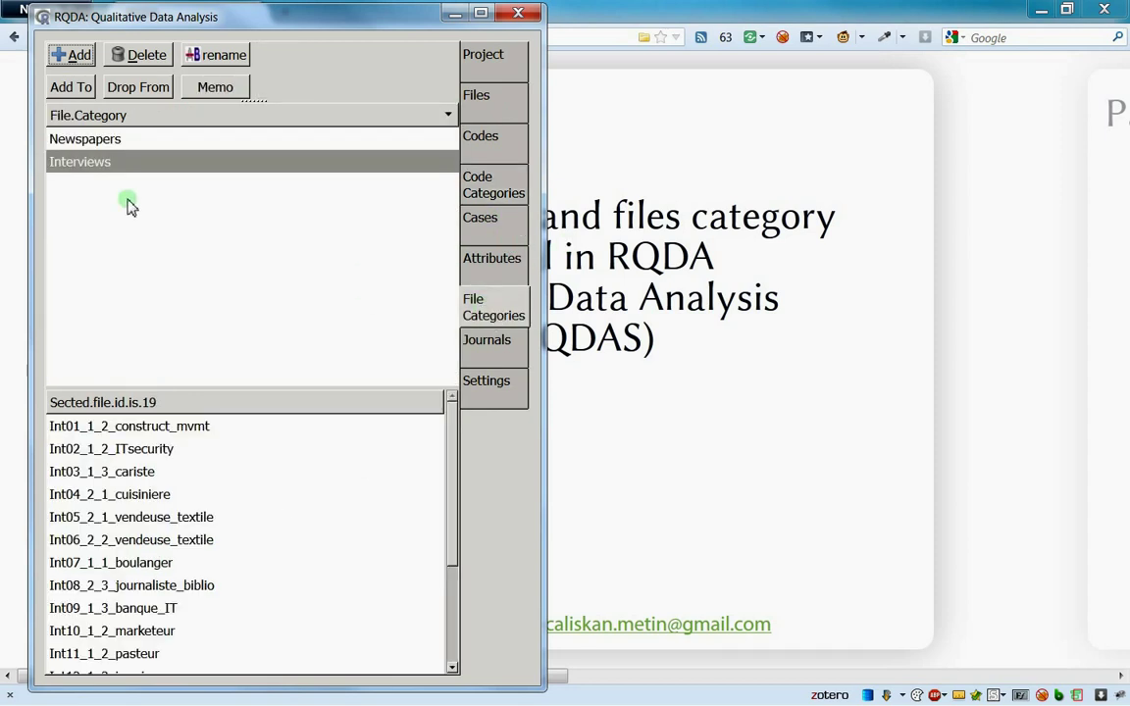
pyautogui.click(470, 234)
pyautogui.click(69, 110)
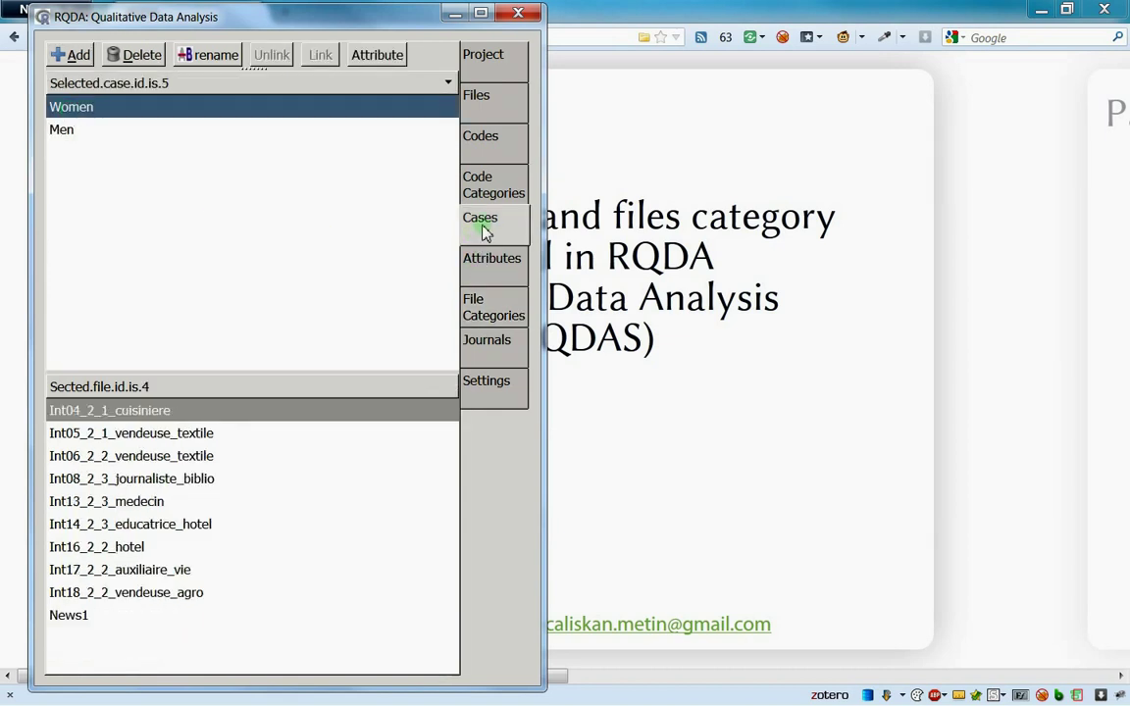
pyautogui.click(483, 139)
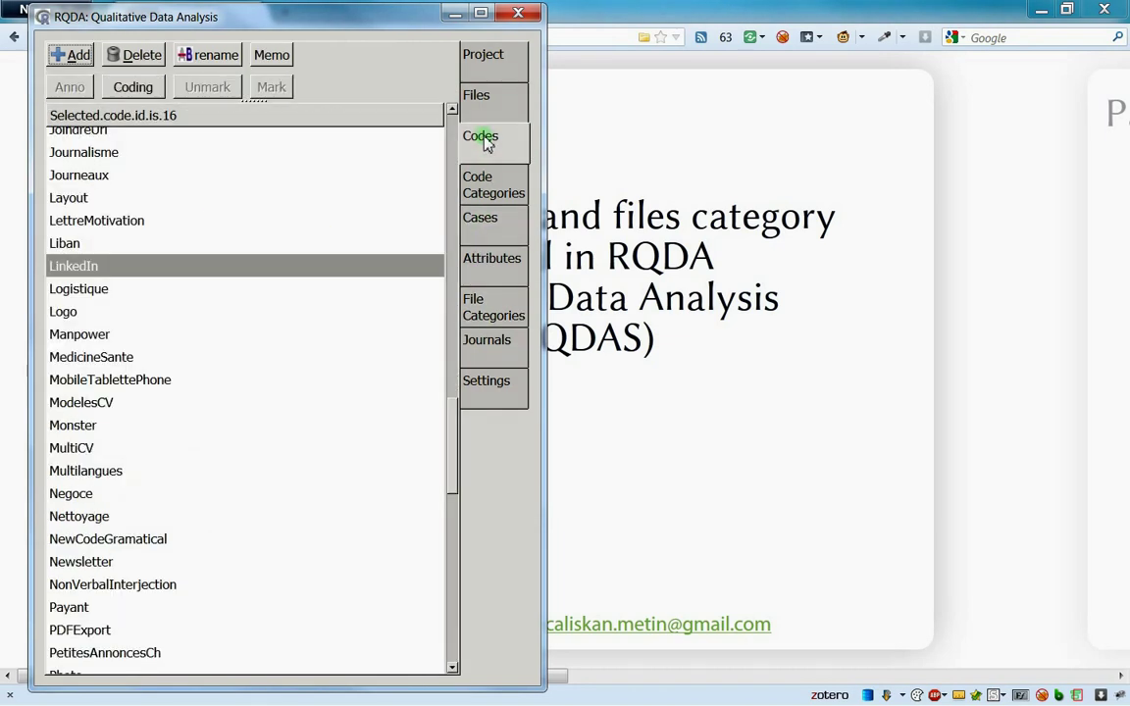
# Retrieve LinkedIn codings for Women: three passages from Int05, Int14 and Int17.
pyautogui.click(209, 271)
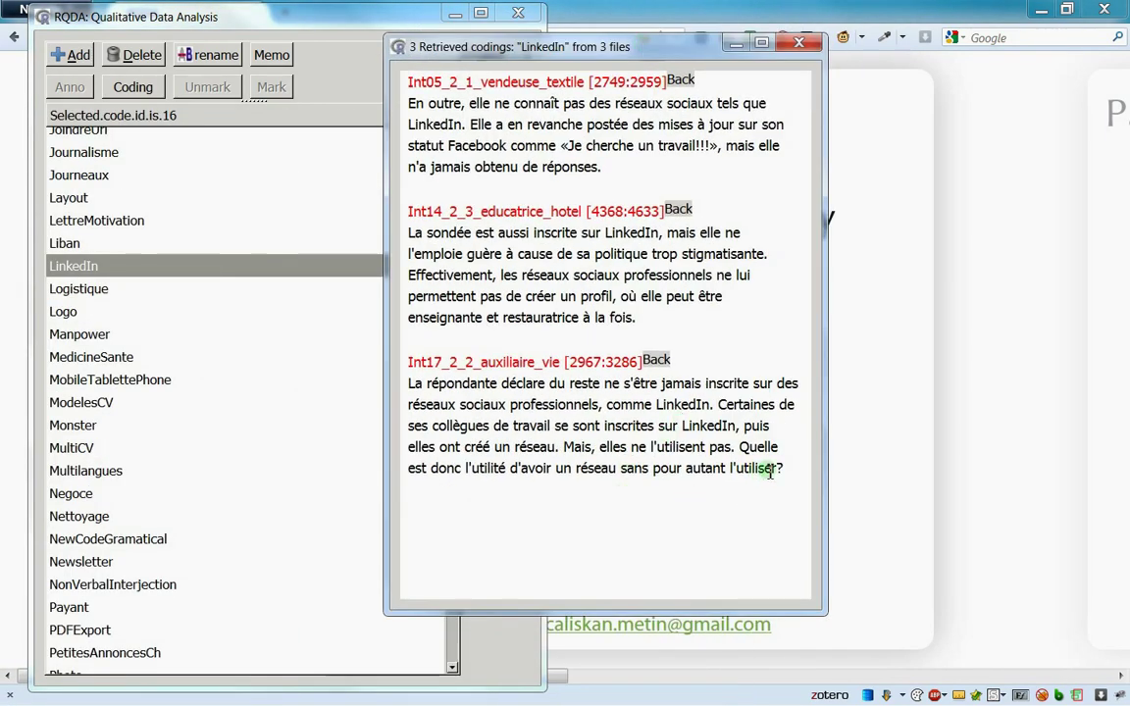
pyautogui.moveTo(764, 469); pyautogui.dragTo(412, 100)
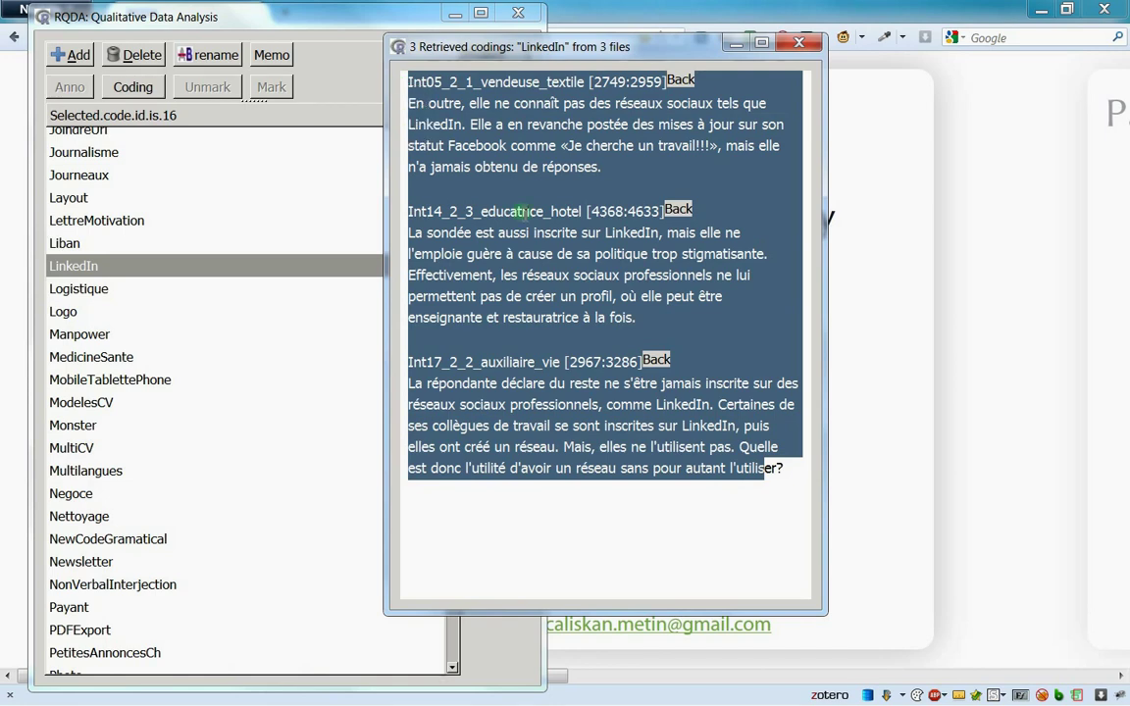
pyautogui.click(639, 444)
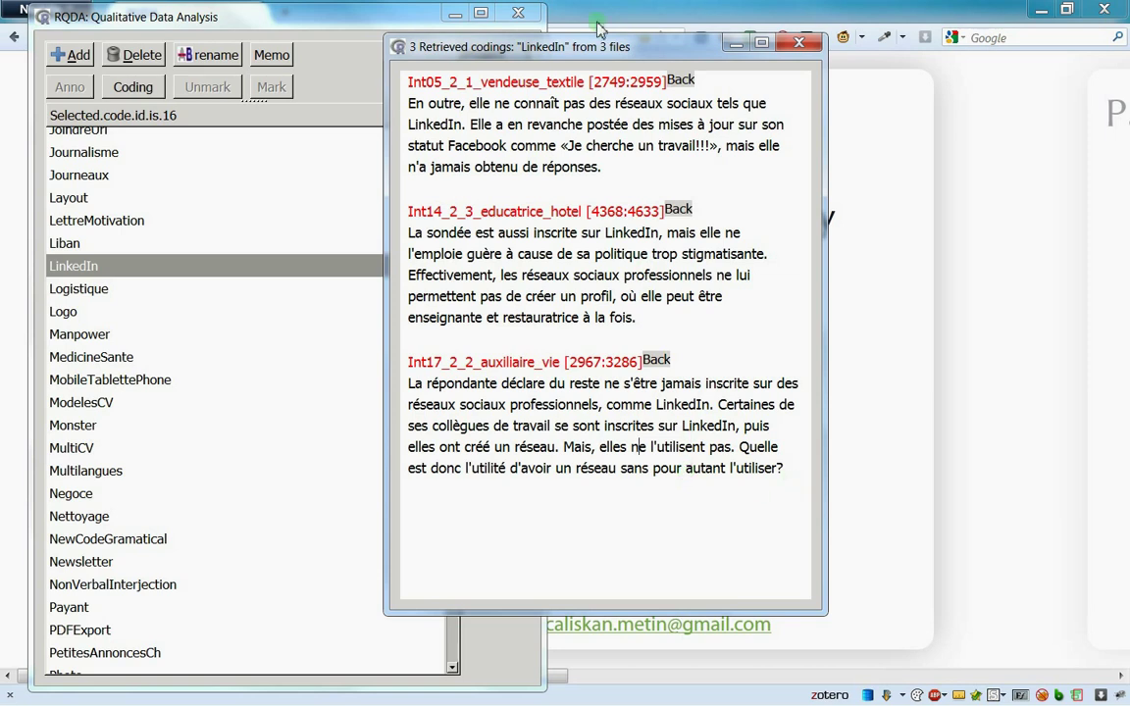
# Close the LinkedIn results and retrieve Logistique for Women, dismissing the 'No Coding' message.
pyautogui.click(800, 42)
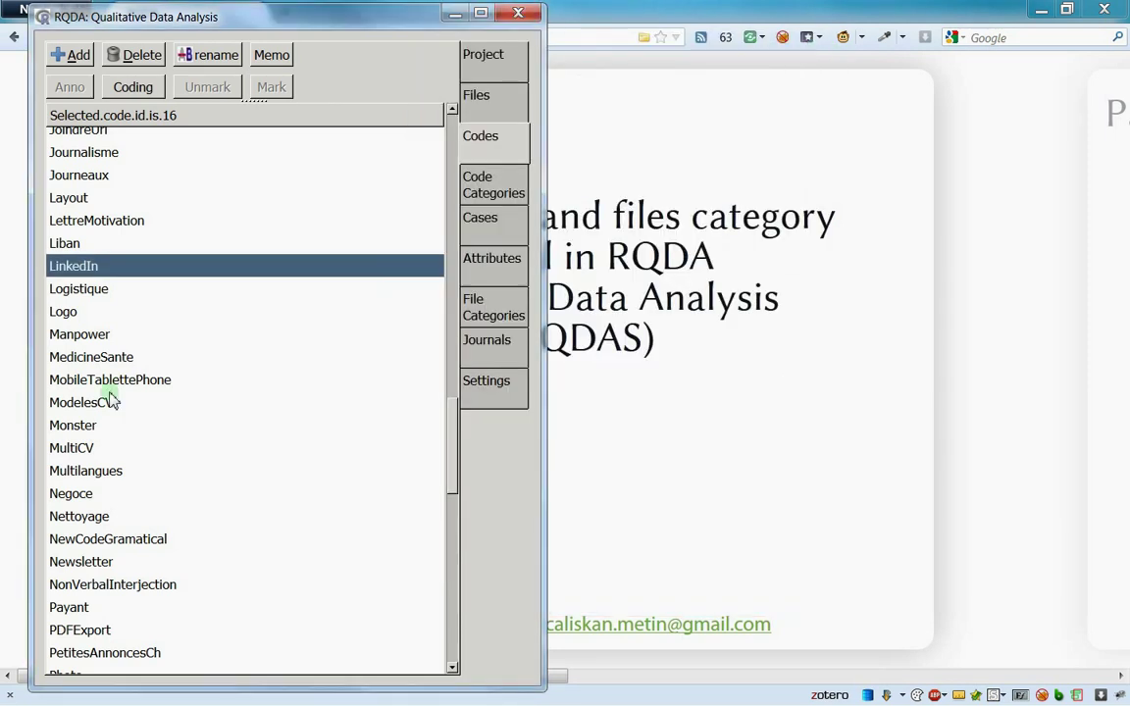
pyautogui.doubleClick(114, 246)
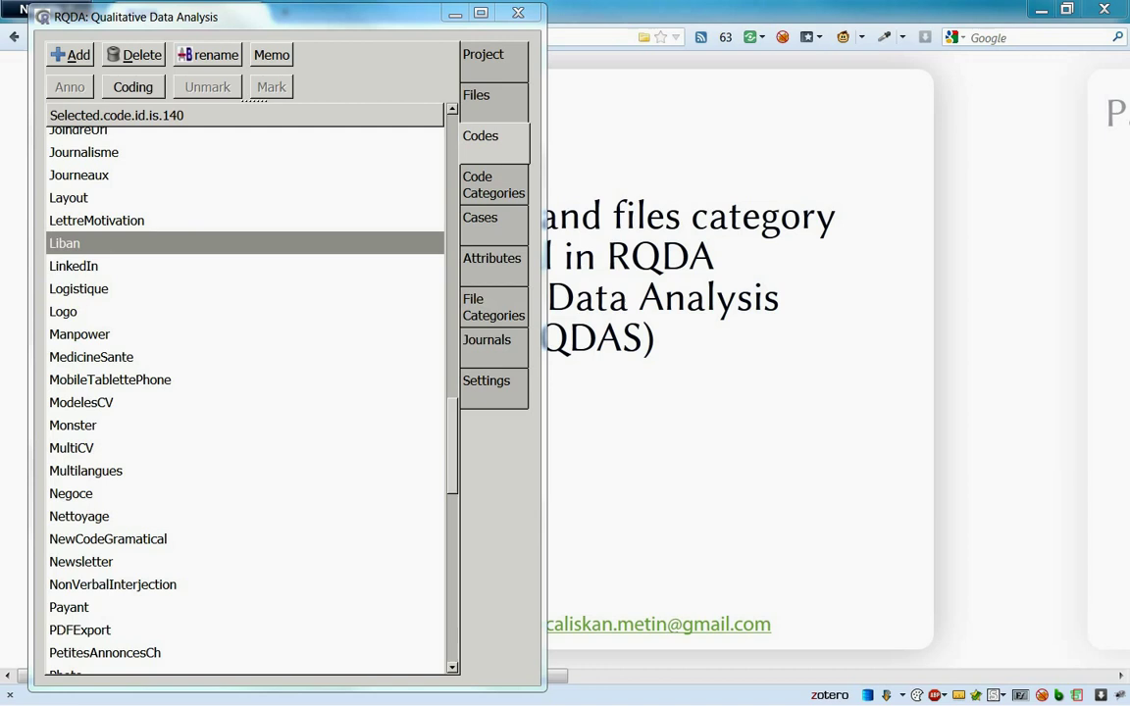
pyautogui.click(110, 312)
pyautogui.doubleClick(111, 289)
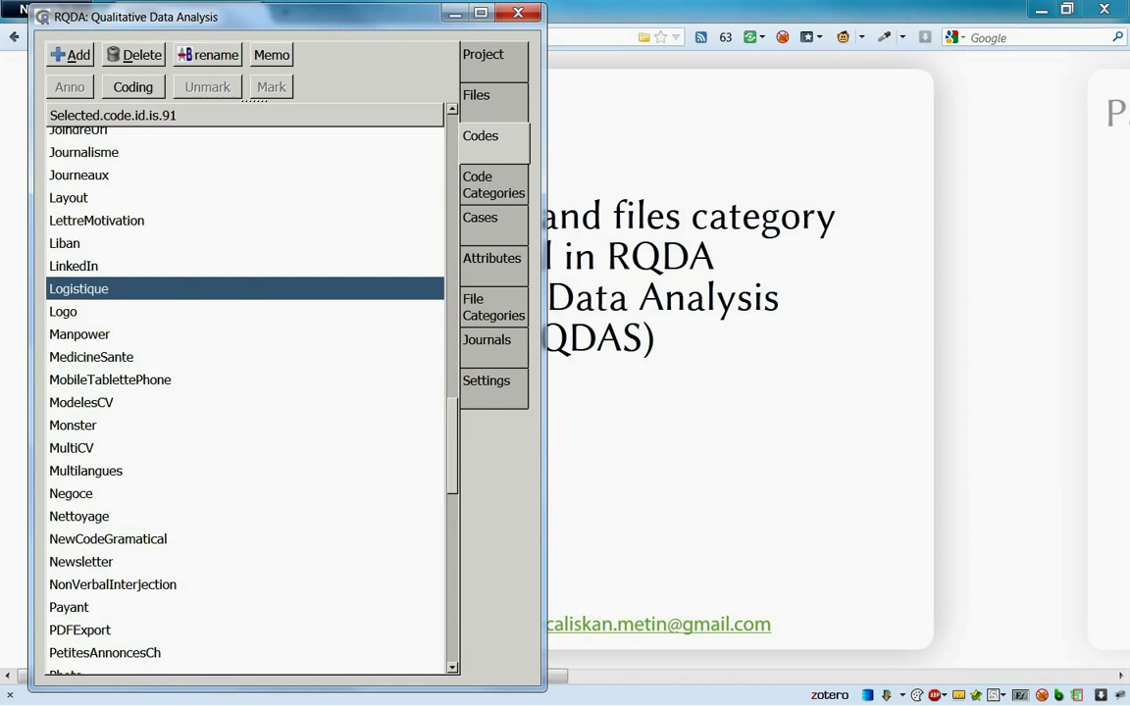
pyautogui.click(187, 298)
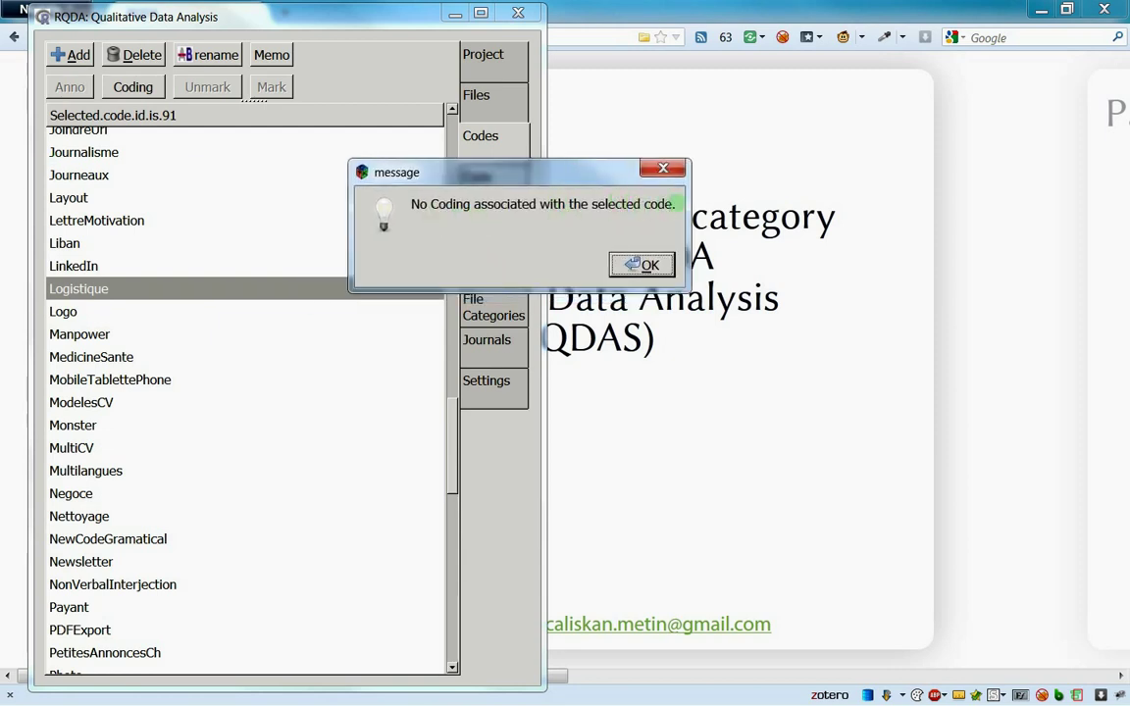
pyautogui.click(645, 263)
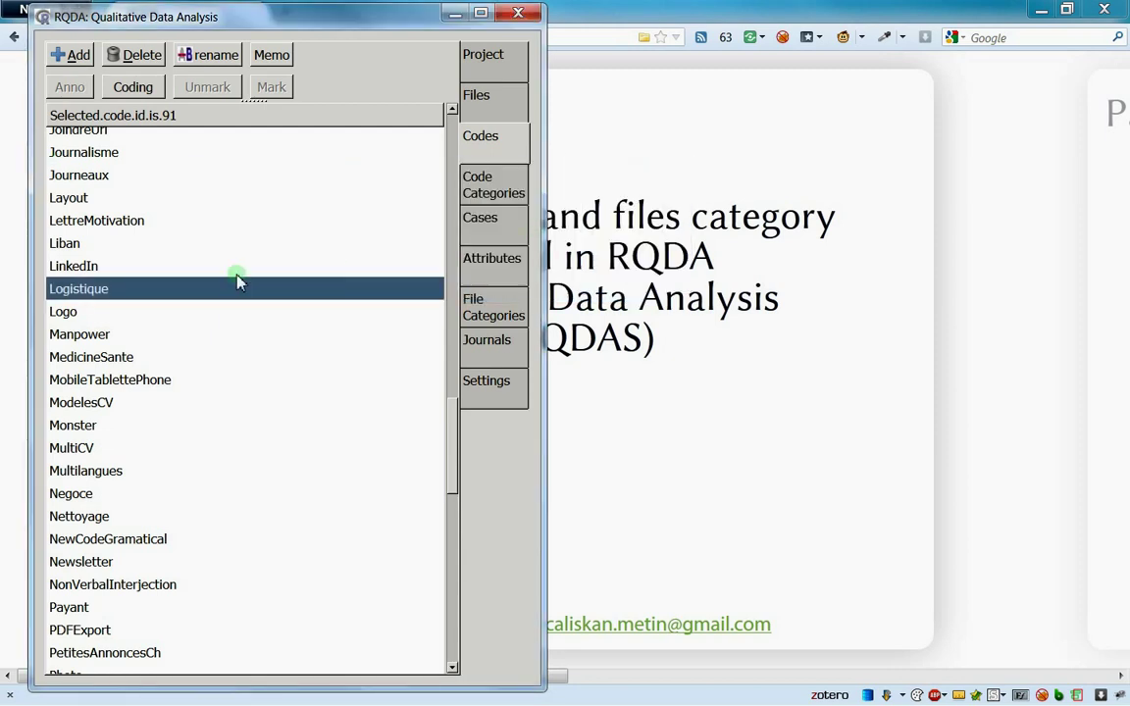
# Look over the code categories and files, then choose the Men case.
pyautogui.click(495, 198)
pyautogui.click(499, 160)
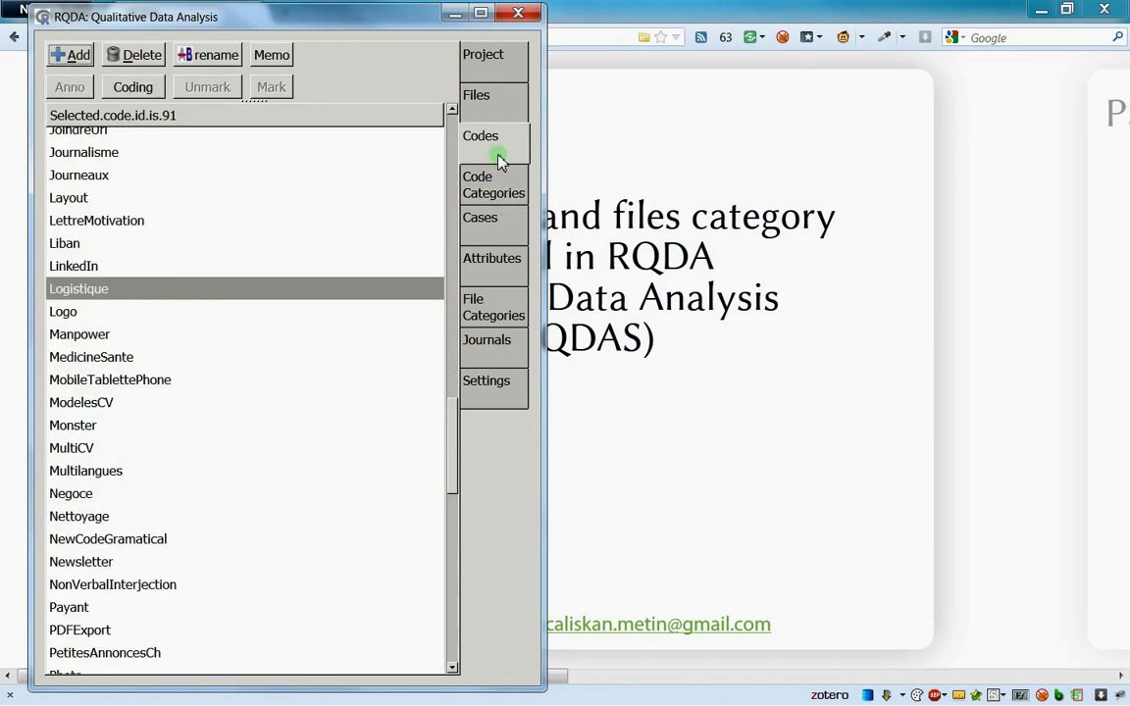
pyautogui.click(506, 104)
pyautogui.click(509, 139)
pyautogui.click(502, 196)
pyautogui.click(496, 230)
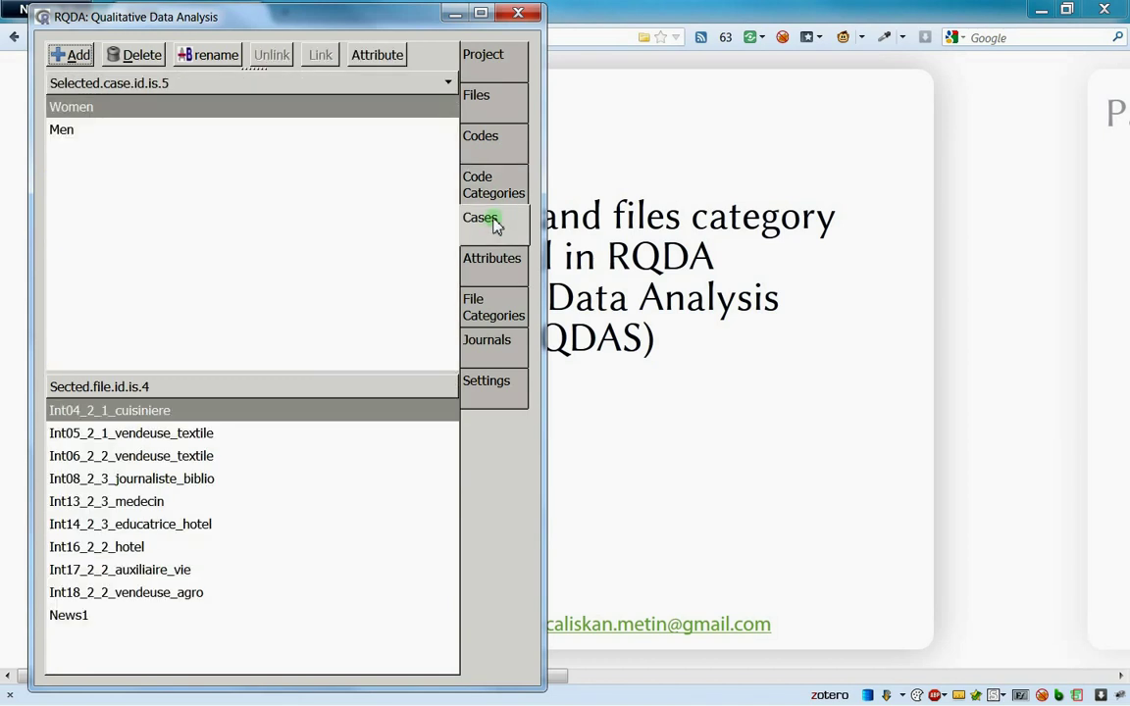
pyautogui.click(149, 132)
pyautogui.click(484, 143)
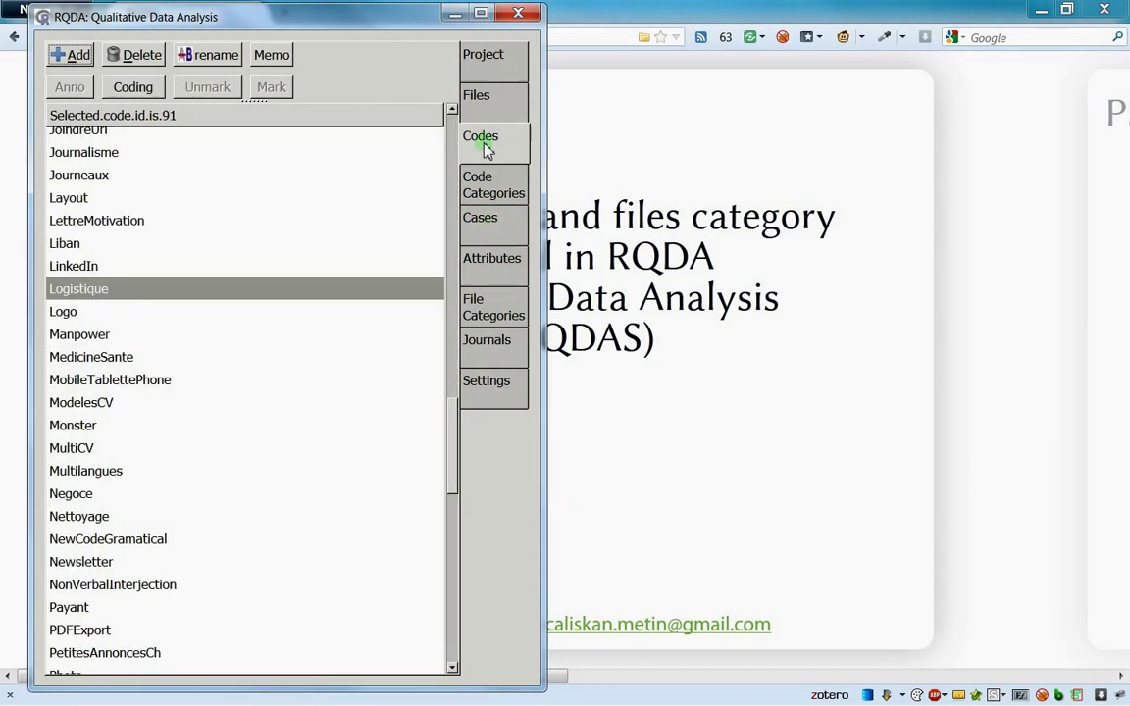
# Retrieve Logistique for Men: two codings from Int03_1_3_cariste, then close the results.
pyautogui.doubleClick(190, 290)
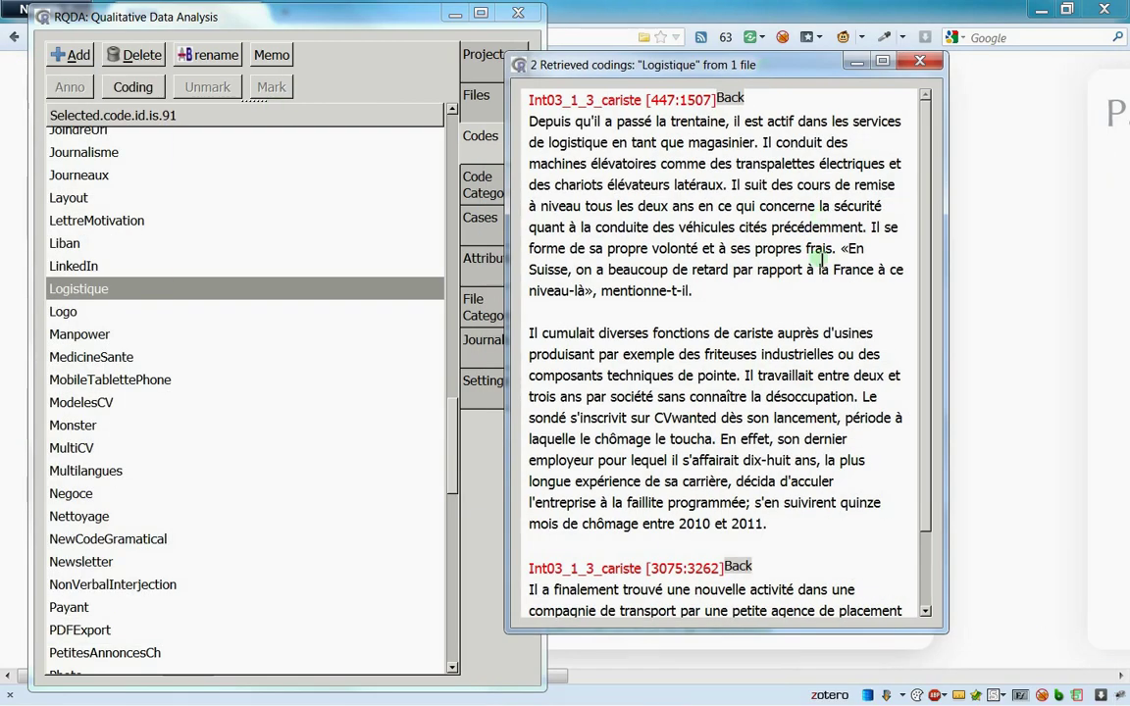
pyautogui.scroll(-1, 820, 260)
pyautogui.scroll(2, 833, 257)
pyautogui.scroll(-2, 854, 250)
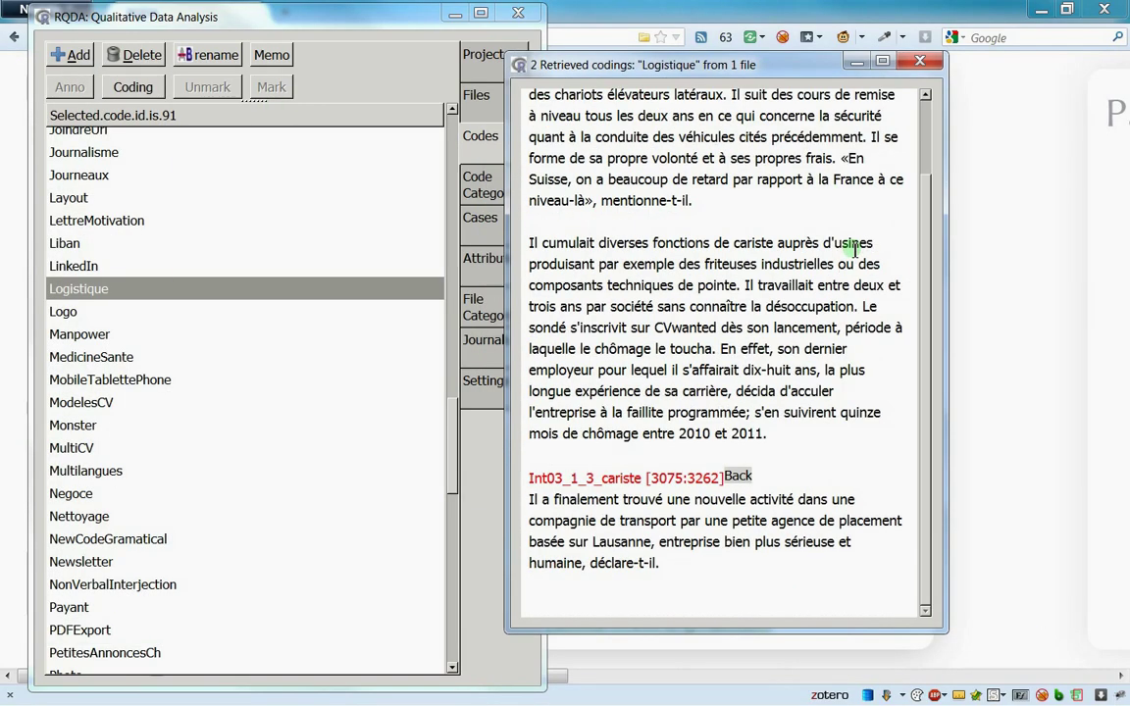
pyautogui.scroll(2, 853, 250)
pyautogui.click(918, 64)
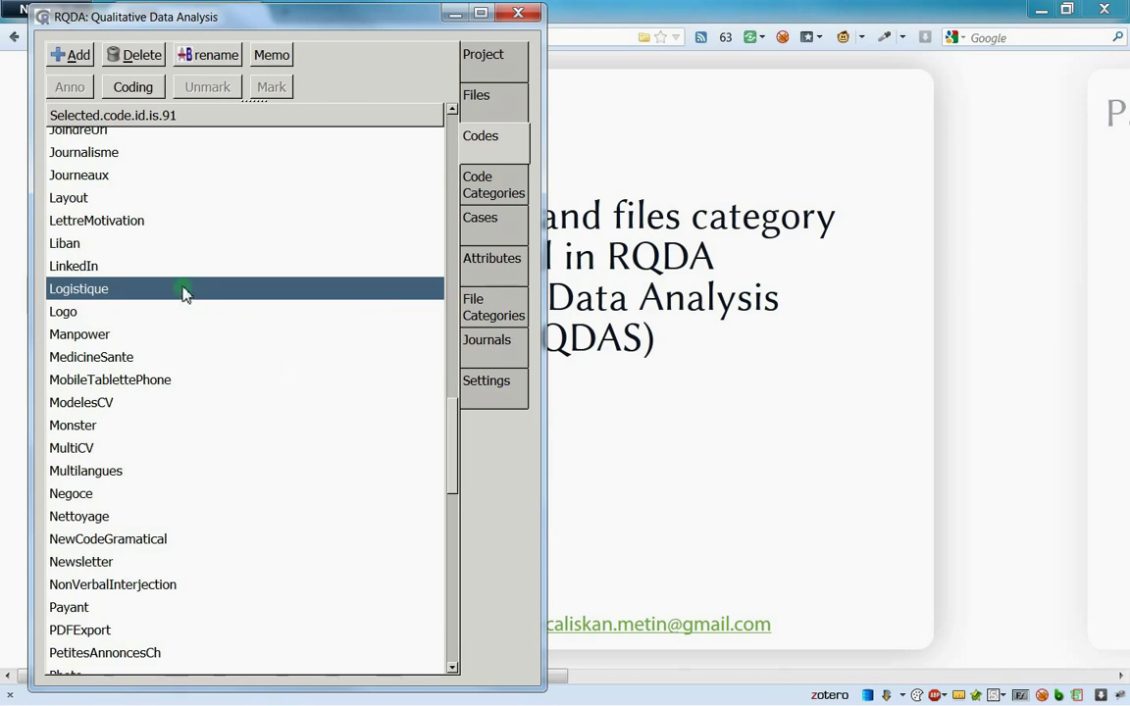
# Glance at the Settings and Code Categories tabs, then return to the Codes list.
pyautogui.click(492, 392)
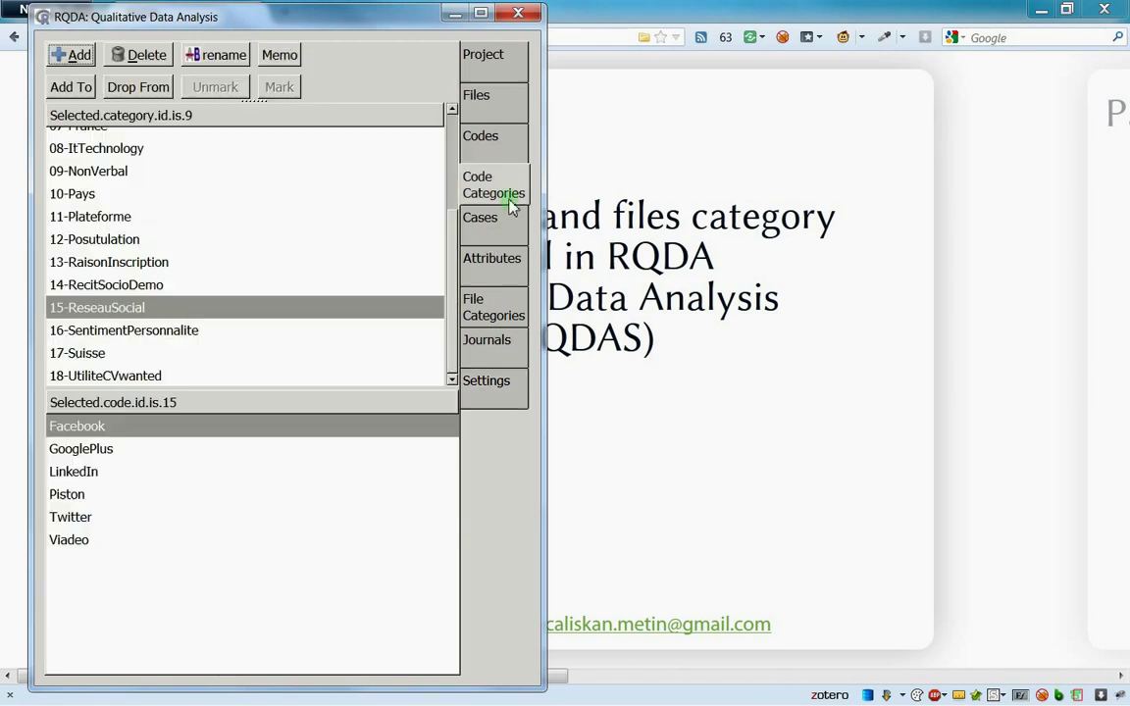
pyautogui.click(471, 191)
pyautogui.click(493, 137)
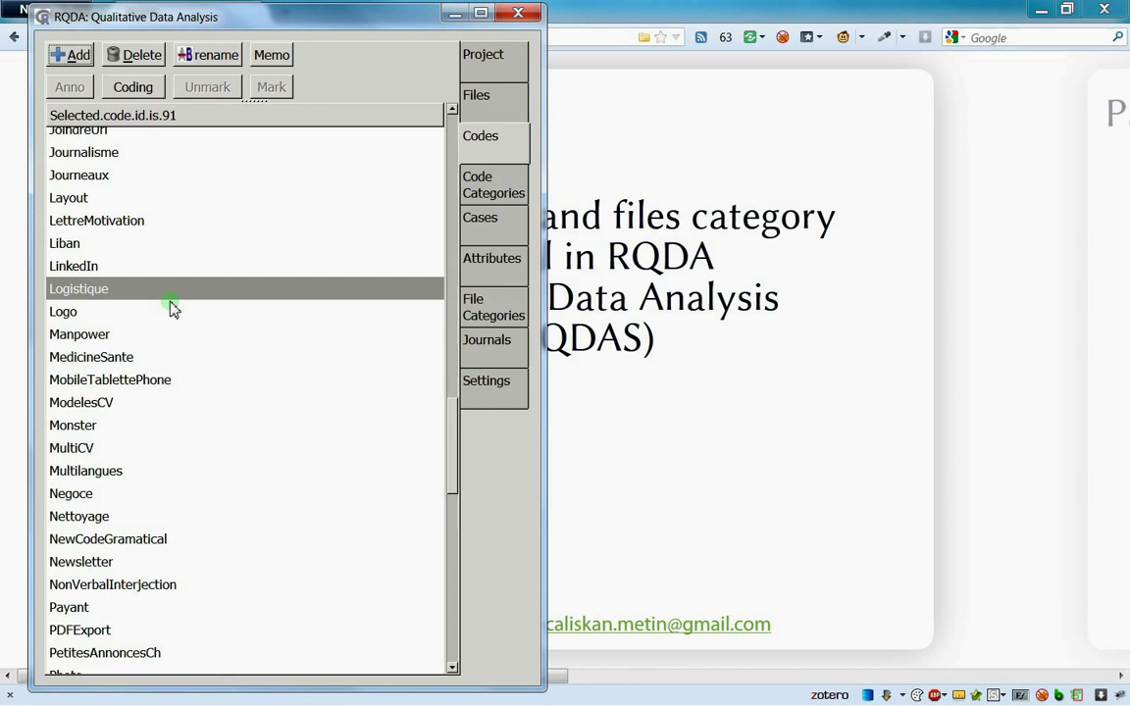
# Change Type of Retrieval from 'both' to 'unconditional' in Settings and confirm with OK.
pyautogui.click(488, 382)
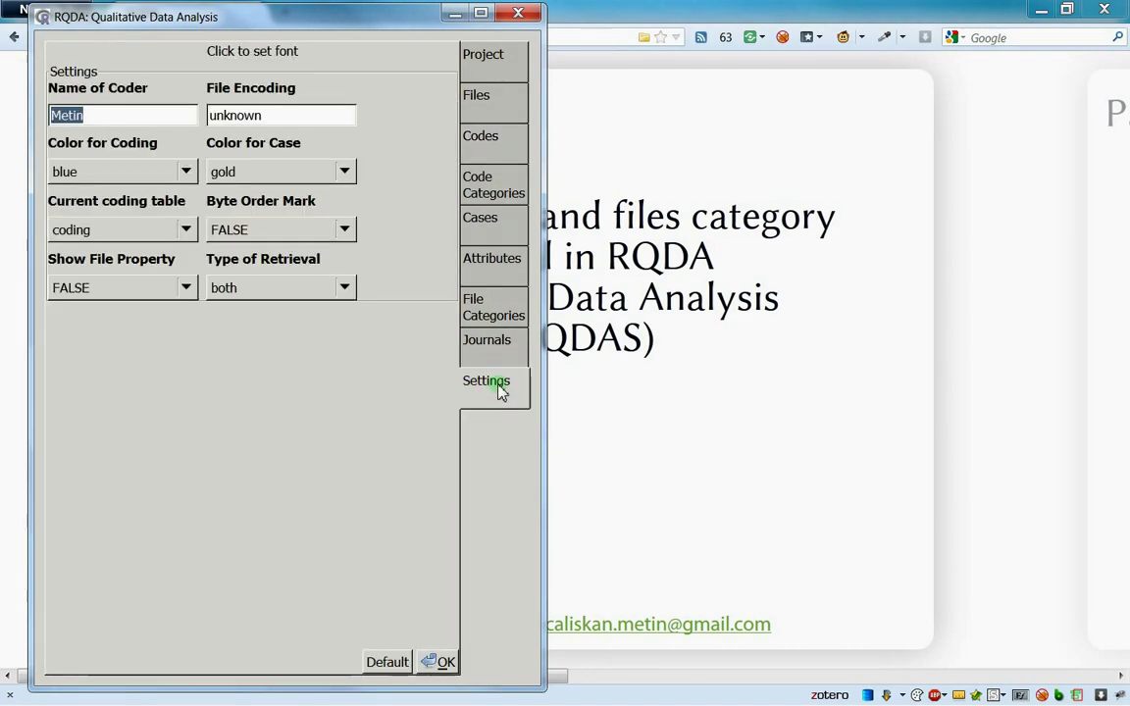
pyautogui.click(252, 294)
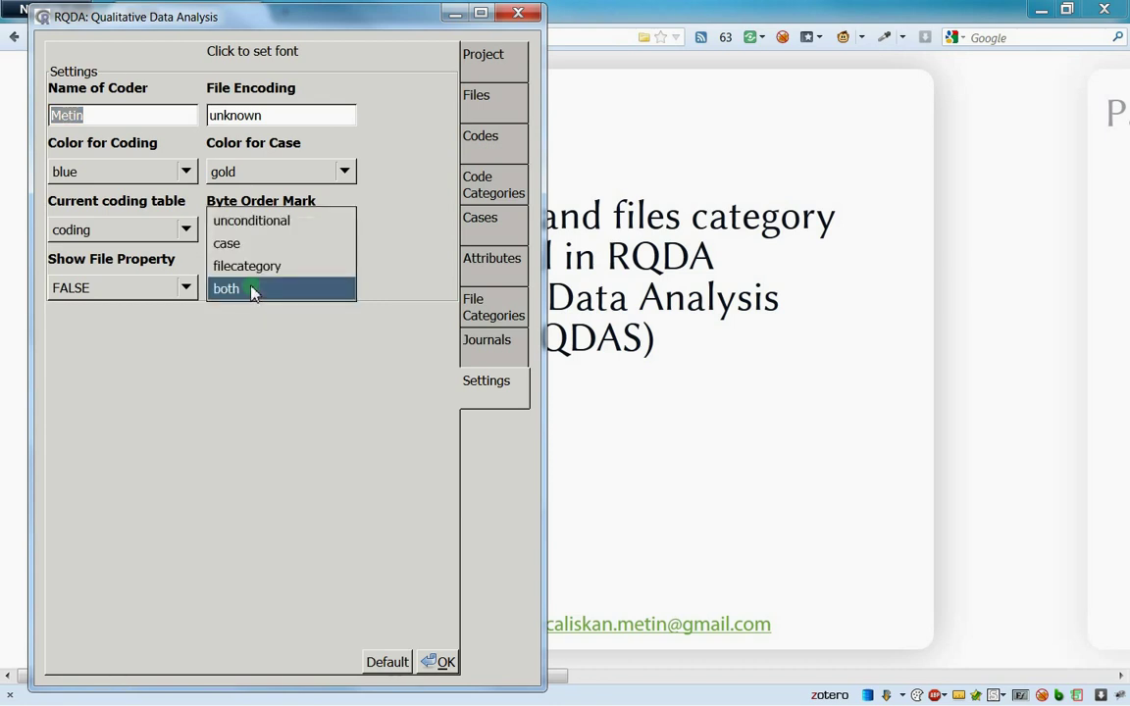
pyautogui.click(252, 223)
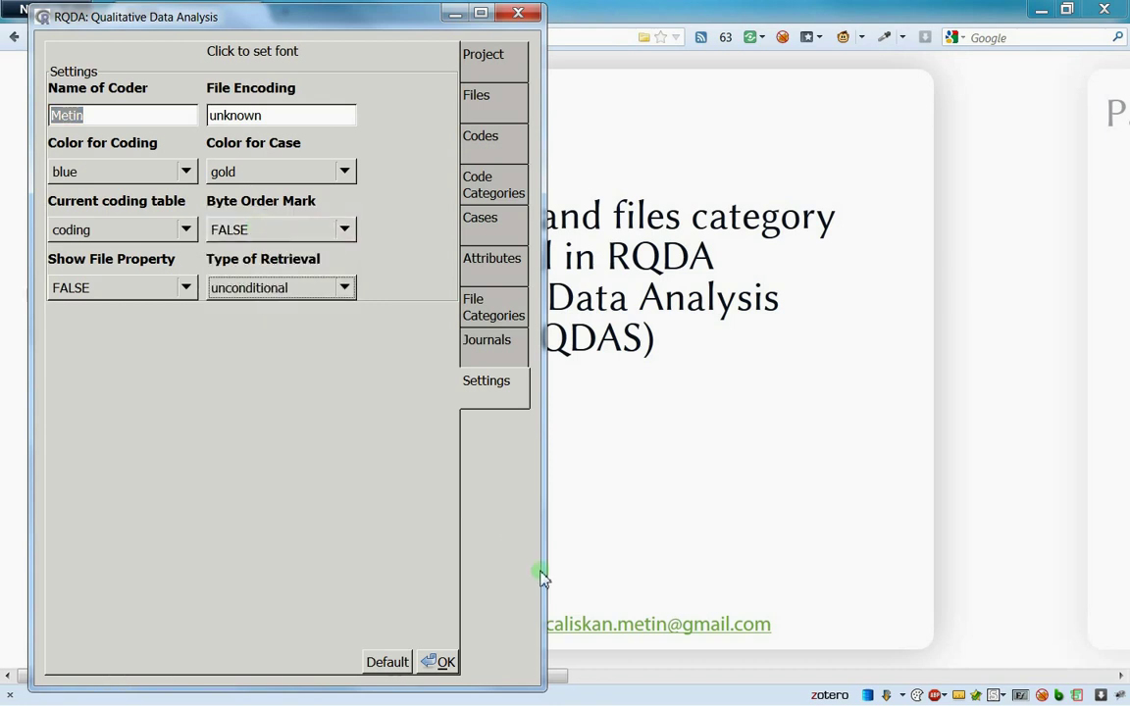
pyautogui.click(439, 662)
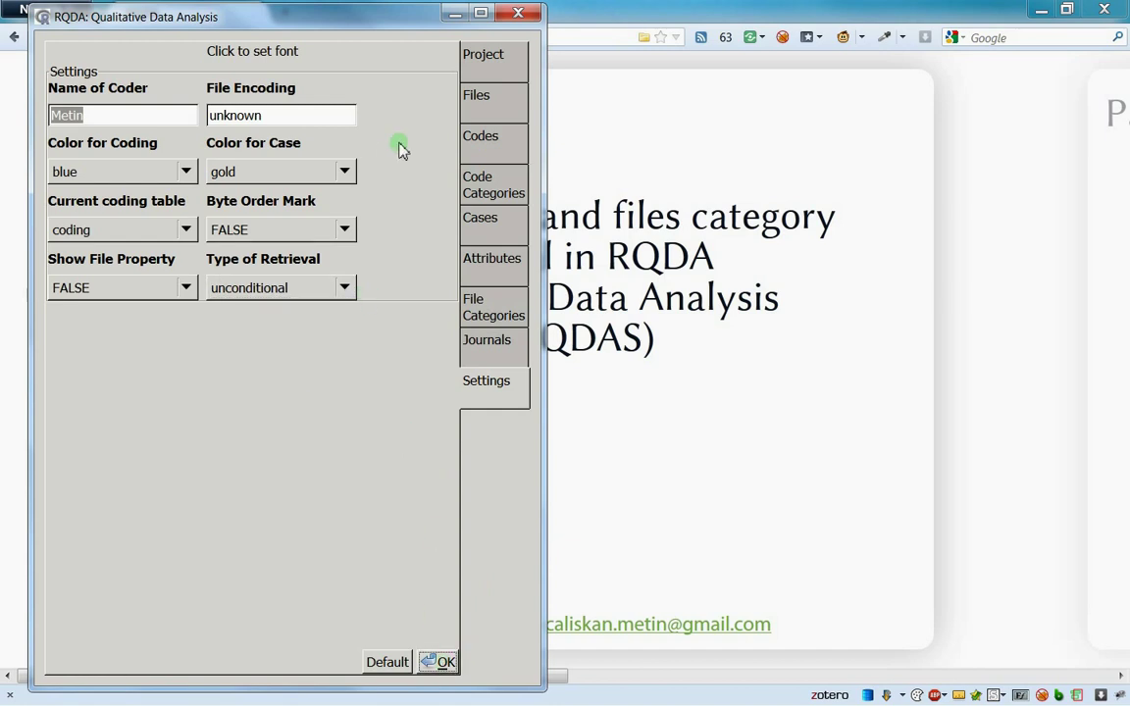